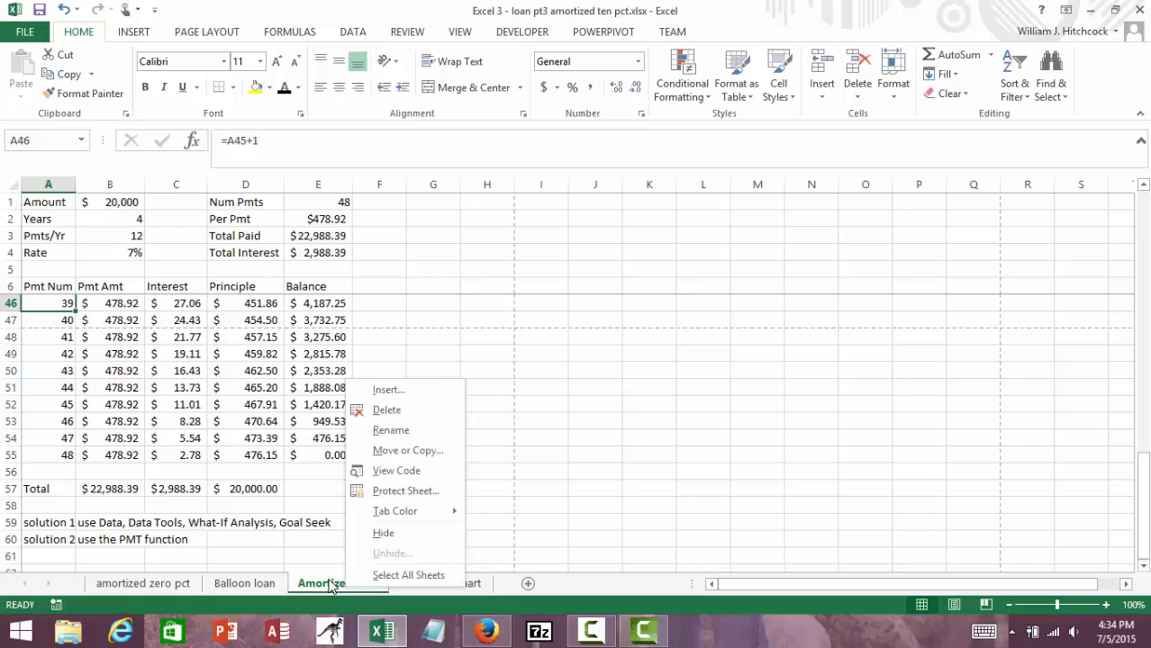
Create a copy of the Amortized loan sheet at the end of the workbook
{"action": "left_click", "coordinate": [377, 451]}
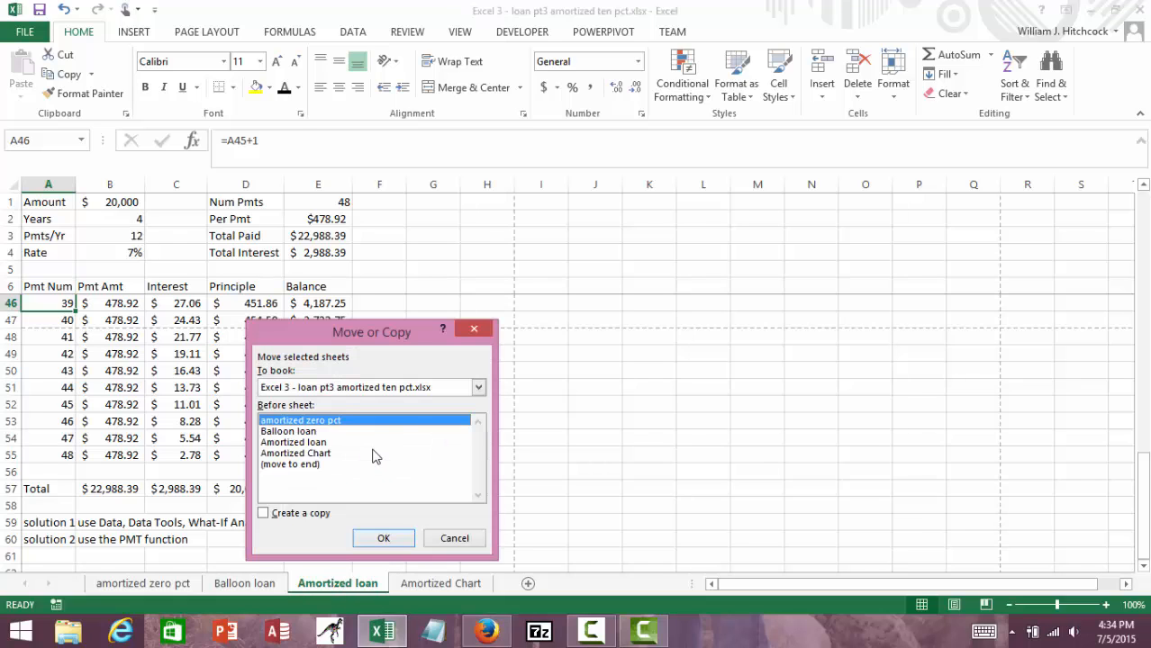
{"action": "left_click", "coordinate": [281, 464]}
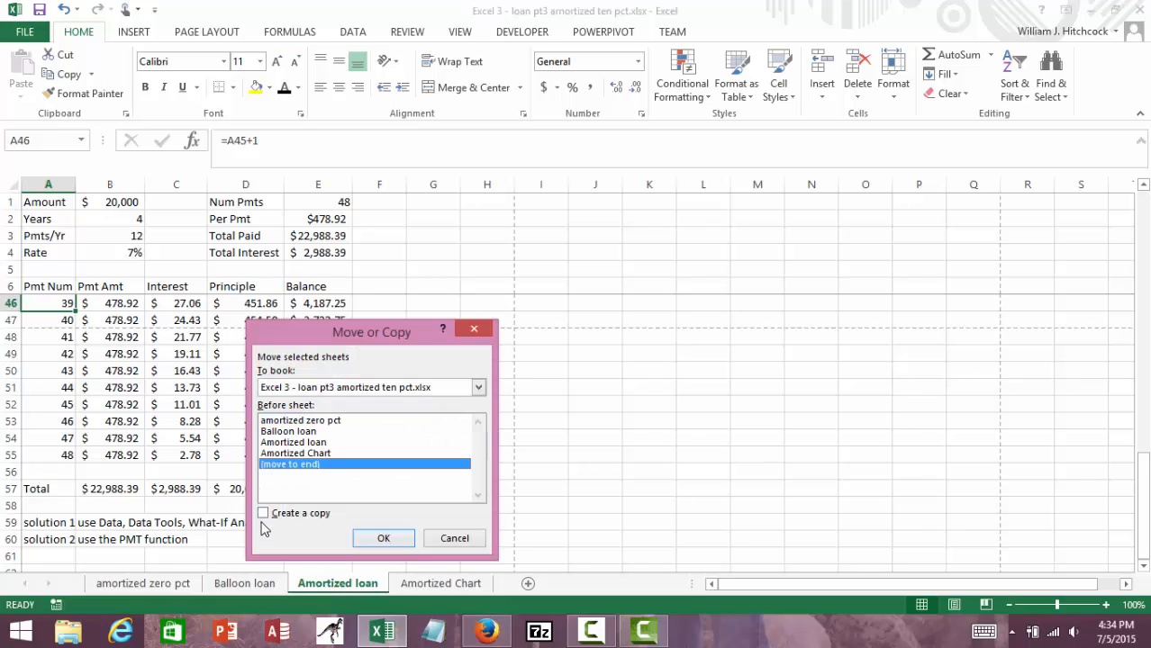
{"action": "left_click", "coordinate": [264, 514]}
{"action": "left_click", "coordinate": [382, 540]}
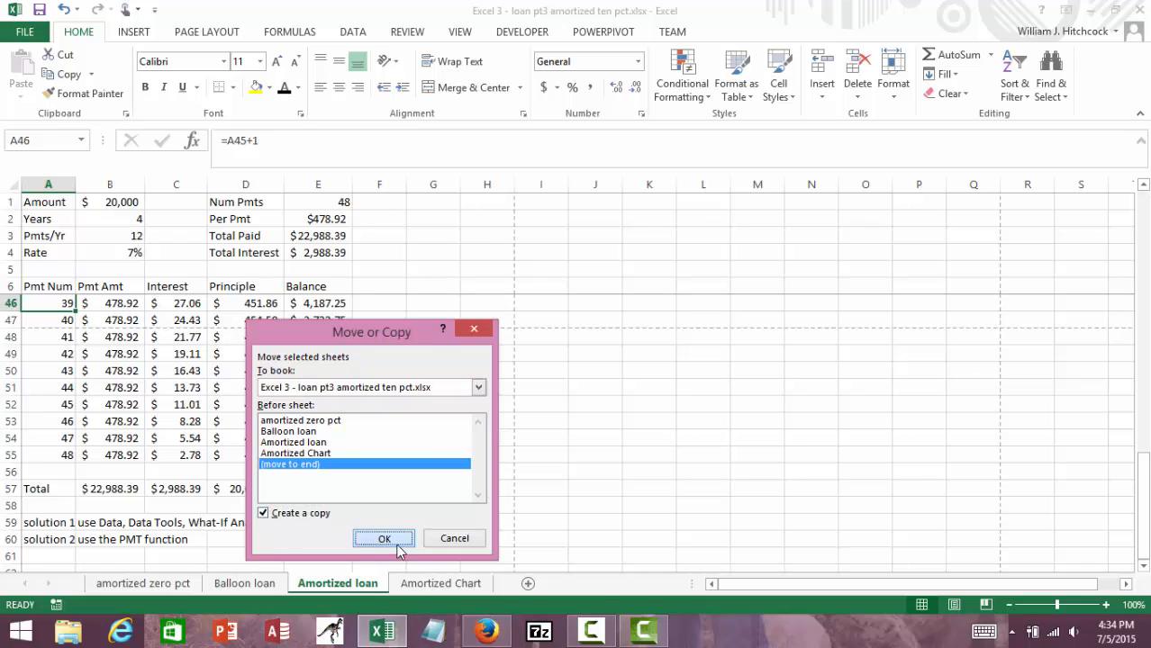
Rename the copied Amortized loan (2) sheet as Sensitivity table
{"action": "right_click", "coordinate": [519, 584]}
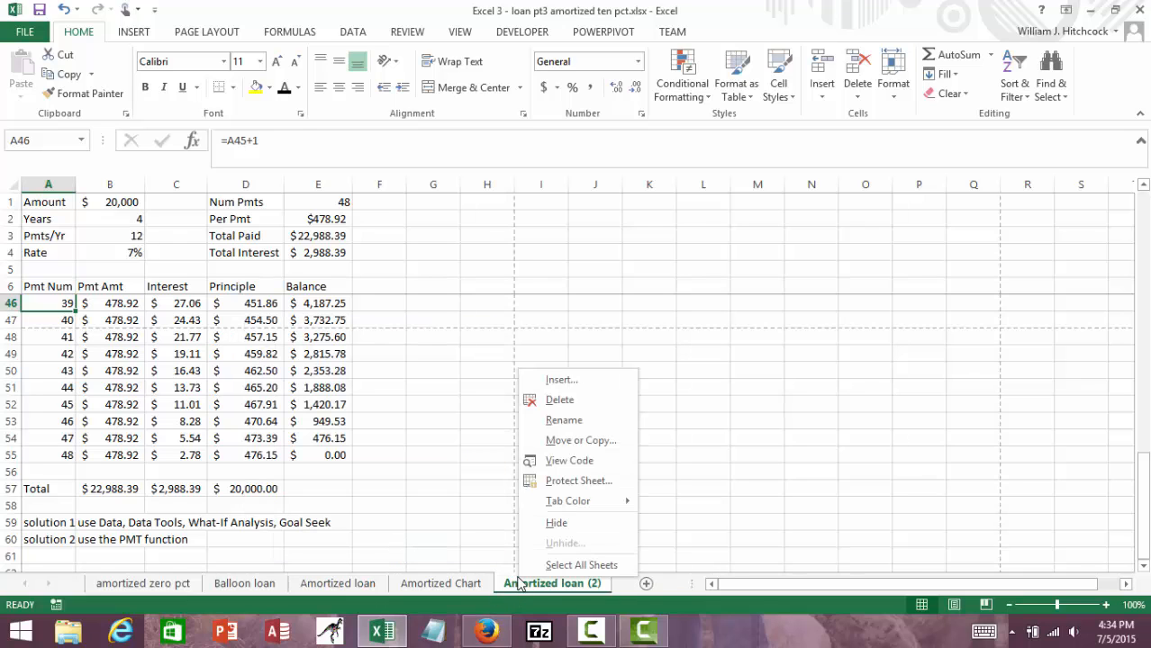
{"action": "left_click", "coordinate": [560, 420]}
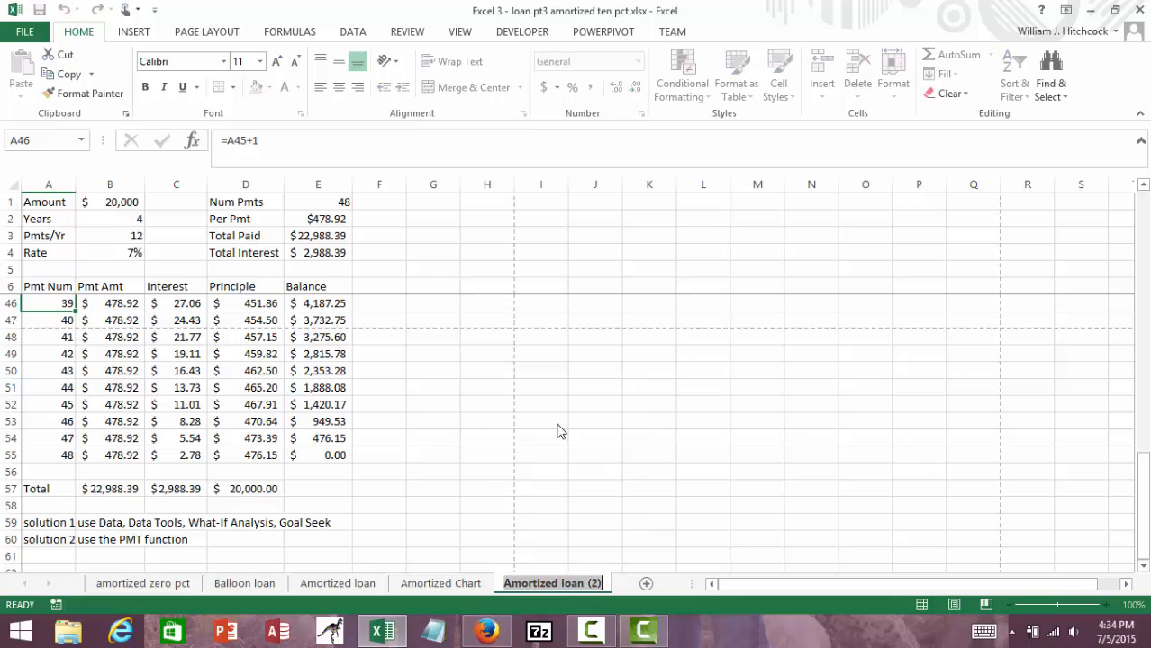
{"action": "type", "text": "Sensit"}
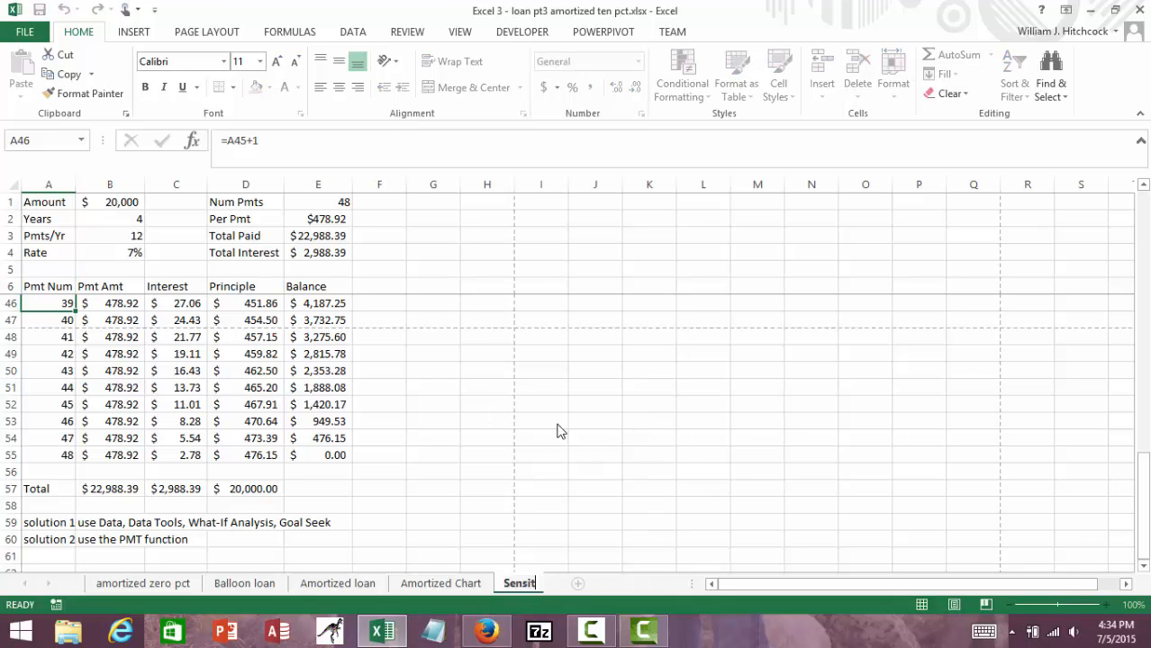
{"action": "type", "text": "ivity table"}
{"action": "key", "text": "Return"}
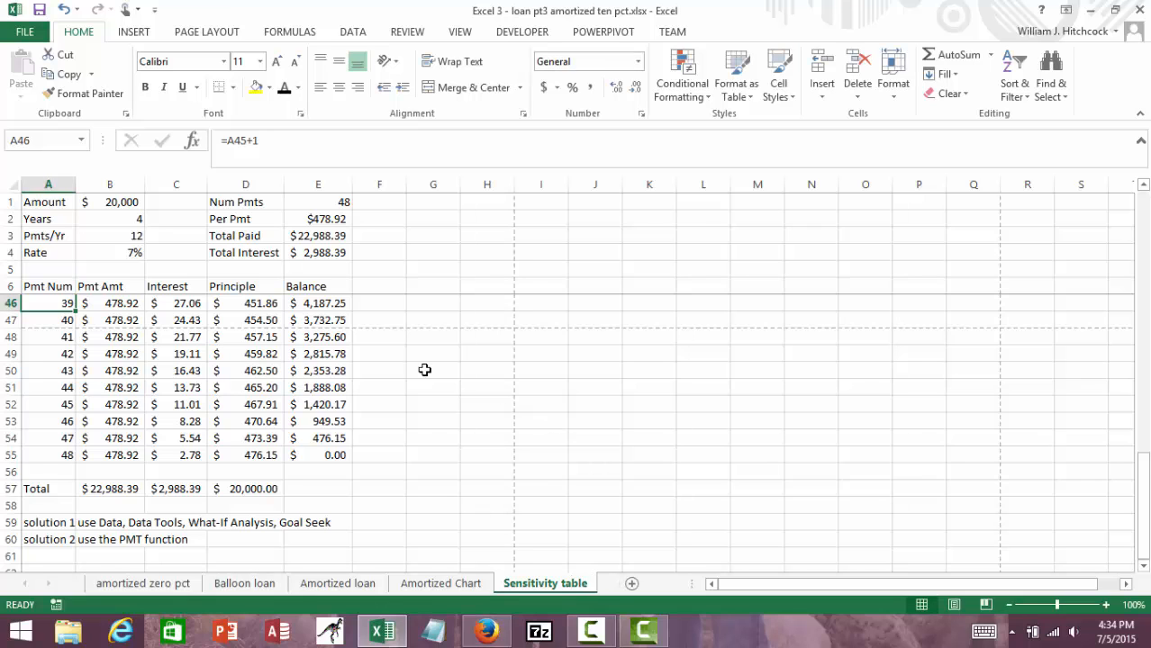
Unfreeze the panes on the Sensitivity table sheet
{"action": "left_click", "coordinate": [459, 33]}
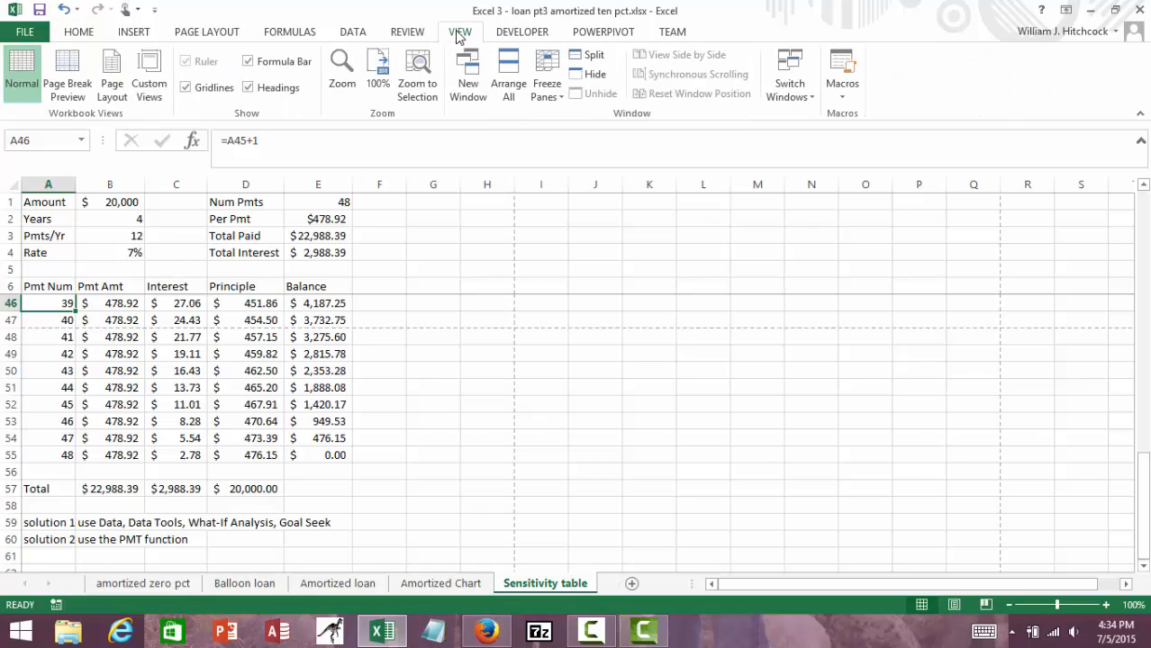
{"action": "left_click", "coordinate": [547, 90]}
{"action": "left_click", "coordinate": [552, 111]}
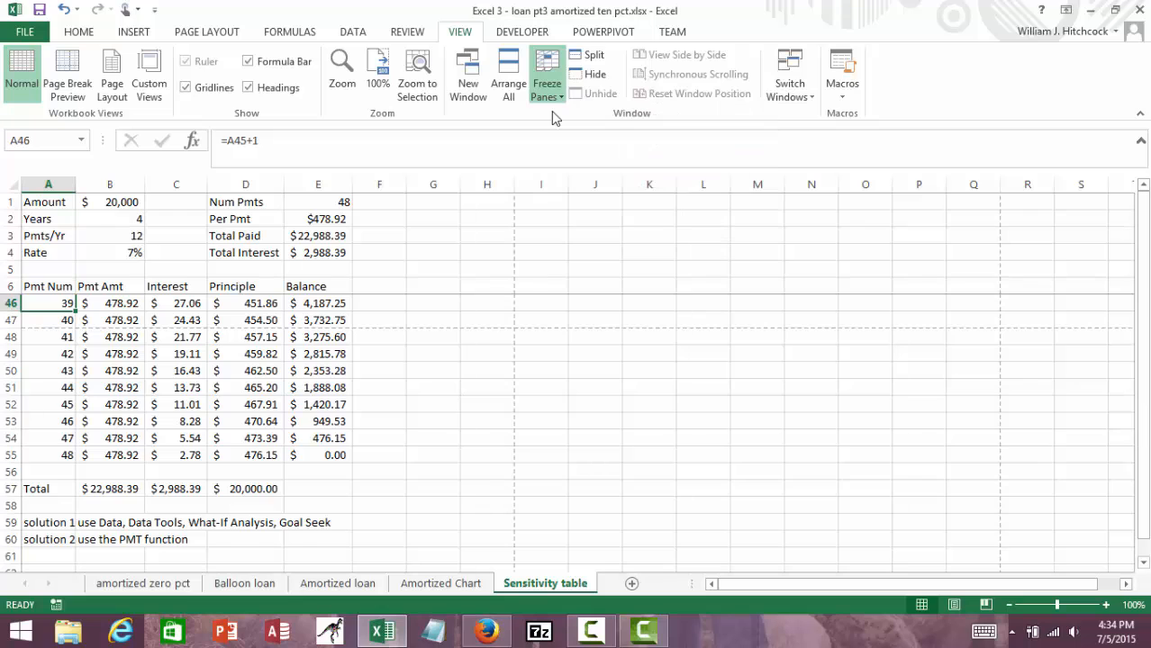
Clear all contents and formatting from the range A1:G64 on the Sensitivity table sheet
{"action": "left_click", "coordinate": [48, 203]}
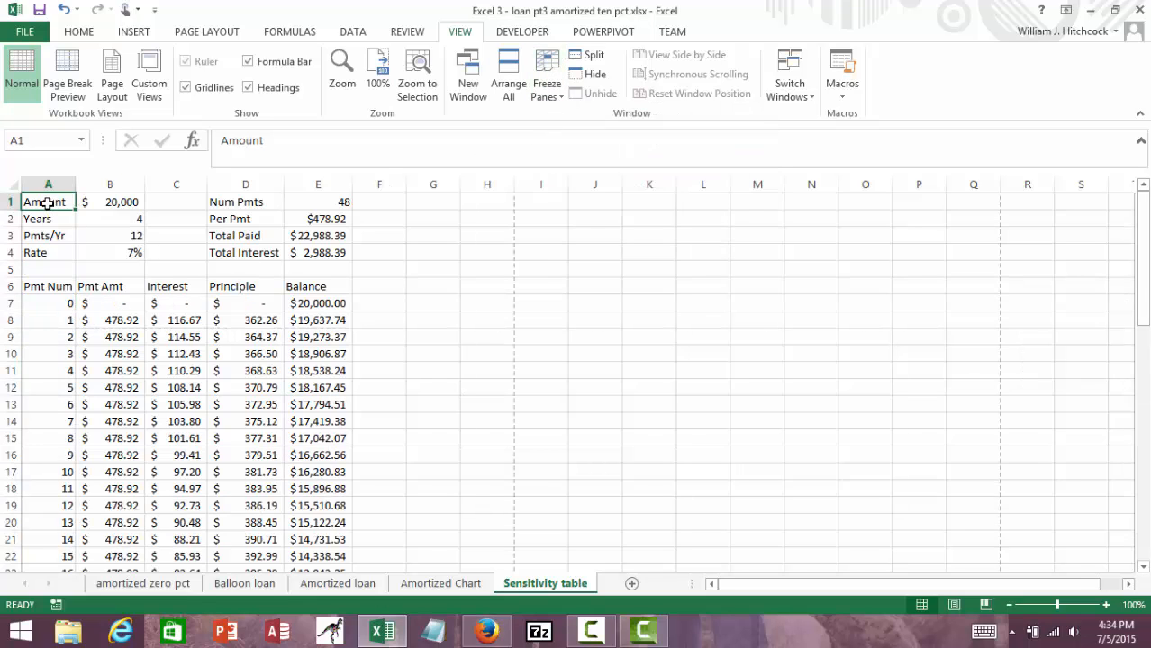
{"action": "key", "text": "shift+Right"}
{"action": "key", "text": "shift+Right"}
{"action": "key", "text": "shift+Right"}
{"action": "key", "text": "shift+Right"}
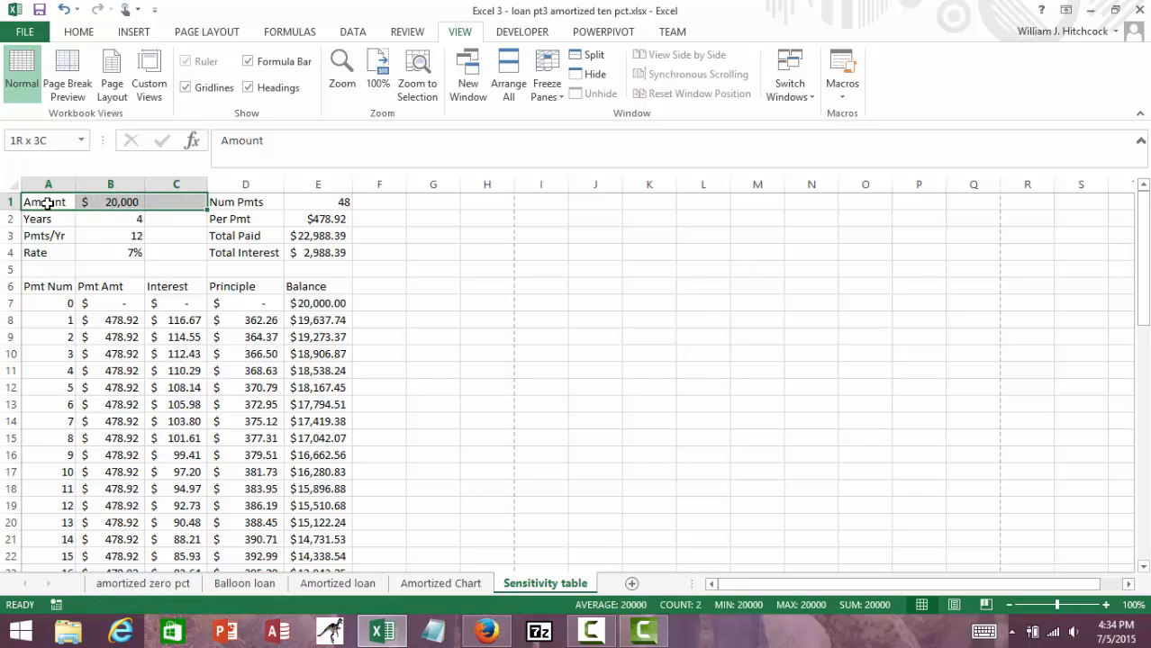
{"action": "key", "text": "End"}
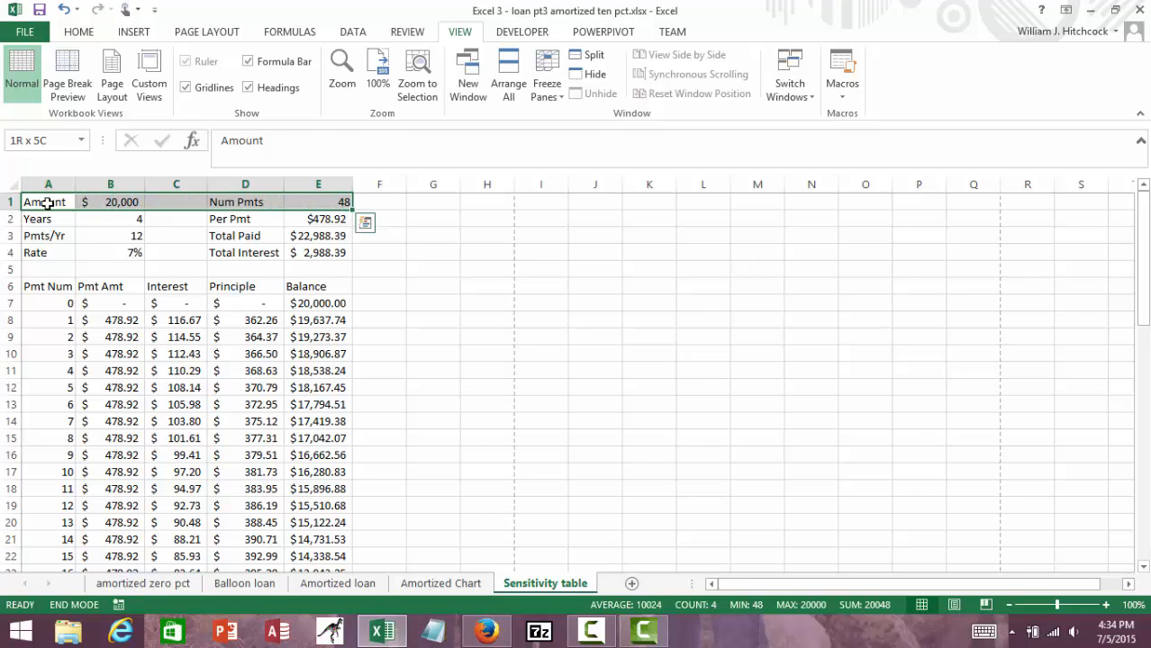
{"action": "key", "text": "shift+Down"}
{"action": "key", "text": "shift+Down"}
{"action": "key", "text": "shift+Down"}
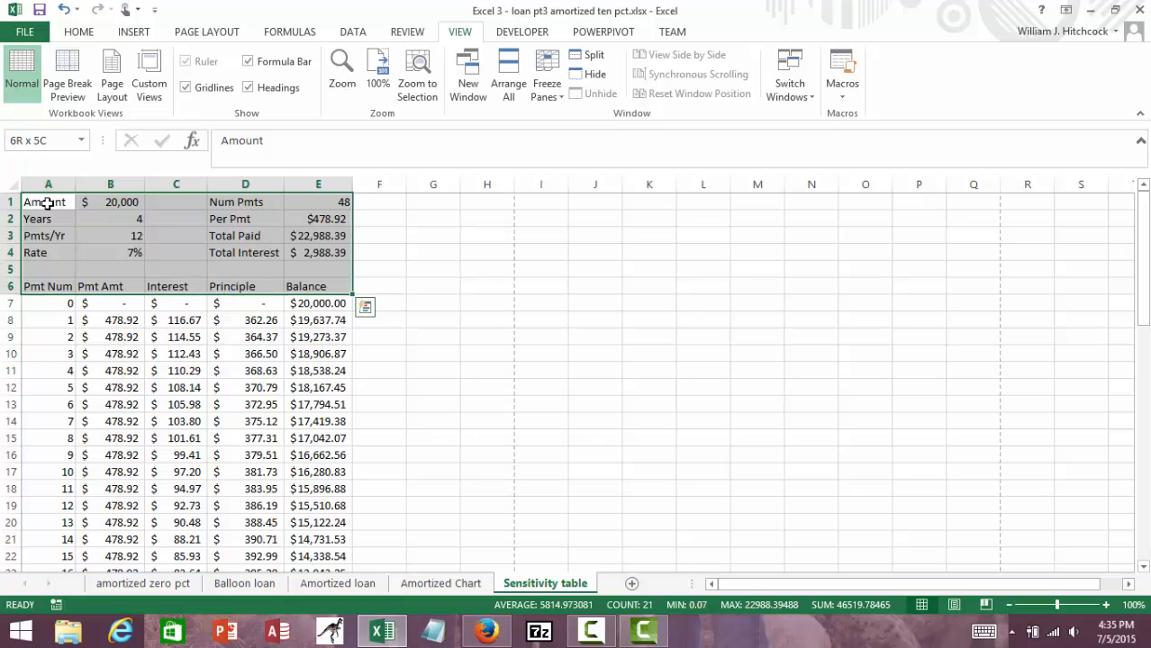
{"action": "key", "text": "shift+Down"}
{"action": "key", "text": "shift+Down"}
{"action": "key", "text": "shift+Down"}
{"action": "key", "text": "shift+Down"}
{"action": "key", "text": "shift+Down"}
{"action": "key", "text": "shift+Down"}
{"action": "key", "text": "shift+Down"}
{"action": "key", "text": "shift+Down"}
{"action": "key", "text": "shift+Down"}
{"action": "key", "text": "shift+Down"}
{"action": "key", "text": "shift+Down"}
{"action": "key", "text": "shift+Down"}
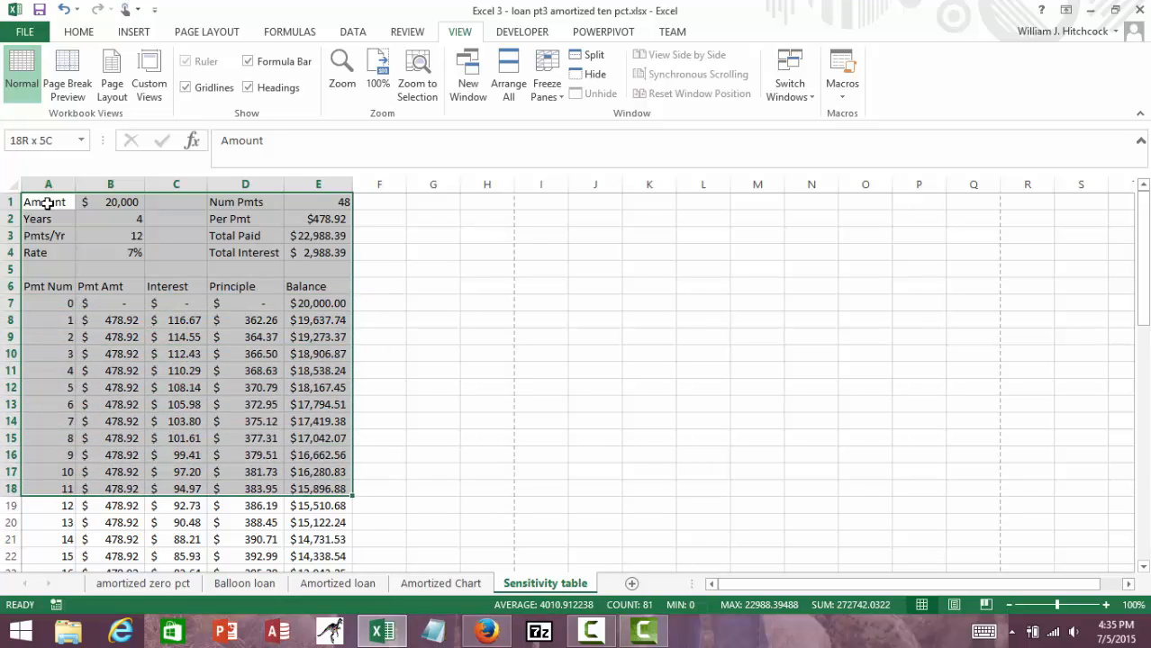
{"action": "key", "text": "End"}
{"action": "key", "text": "shift+Down"}
{"action": "key", "text": "shift+Down"}
{"action": "key", "text": "shift+Down"}
{"action": "key", "text": "shift+Down"}
{"action": "key", "text": "shift+Down"}
{"action": "key", "text": "shift+Down"}
{"action": "key", "text": "shift+Down"}
{"action": "key", "text": "shift+Down"}
{"action": "key", "text": "shift+Down"}
{"action": "key", "text": "shift+Down"}
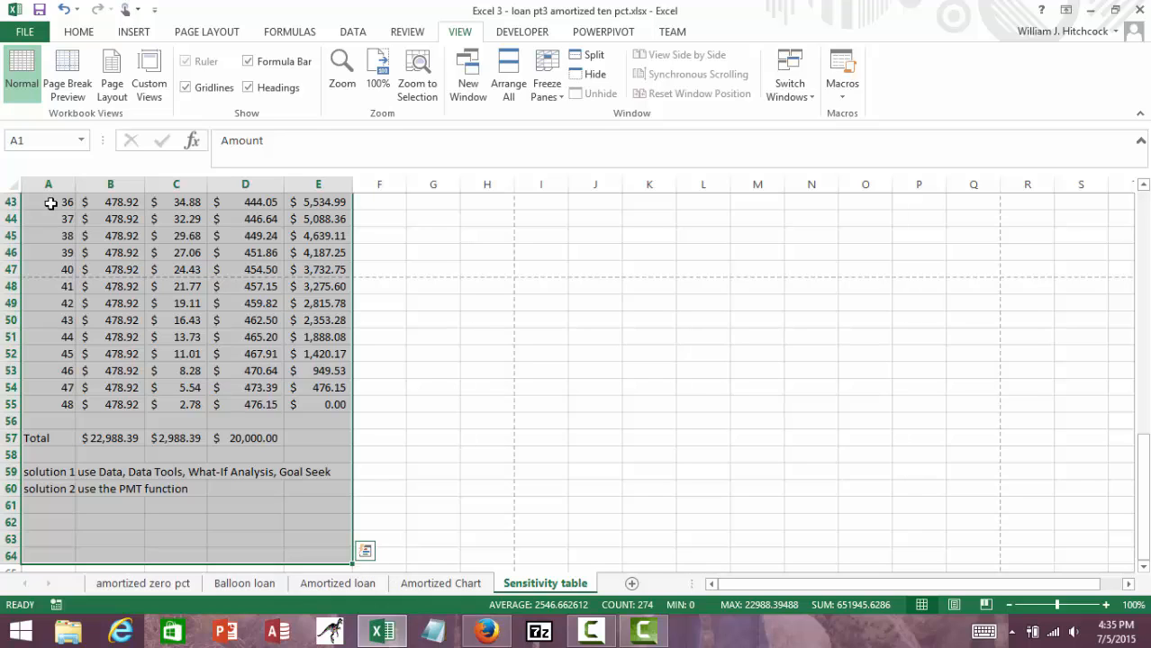
{"action": "key", "text": "shift+Right"}
{"action": "key", "text": "shift+Right"}
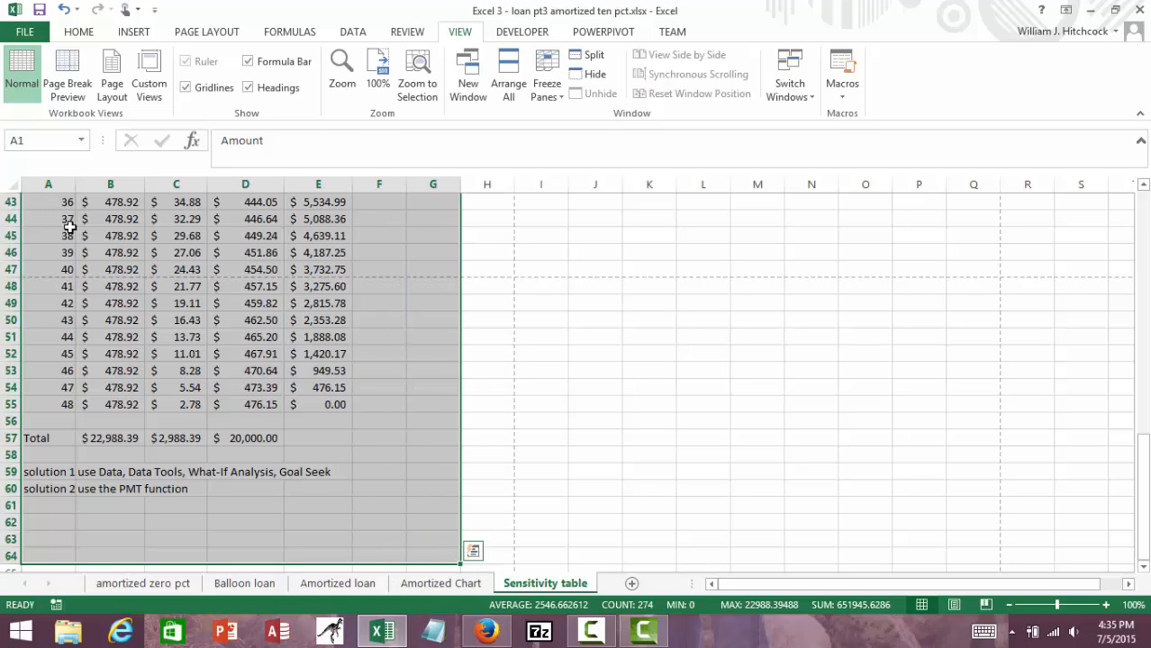
{"action": "left_click", "coordinate": [88, 34]}
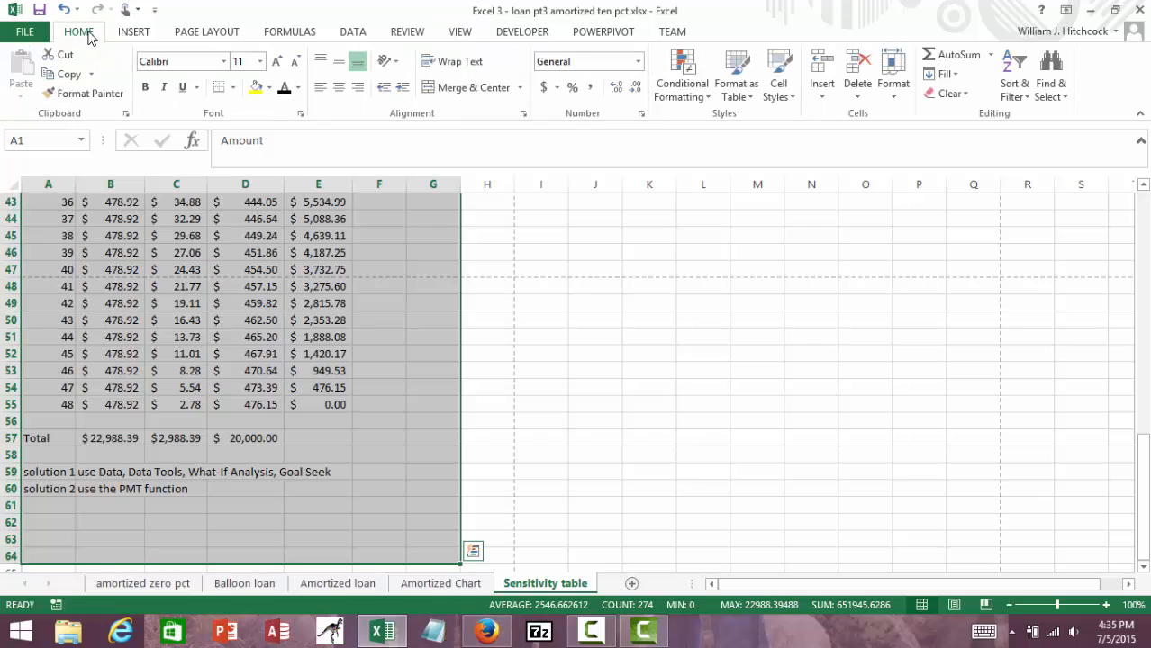
{"action": "left_click", "coordinate": [969, 99]}
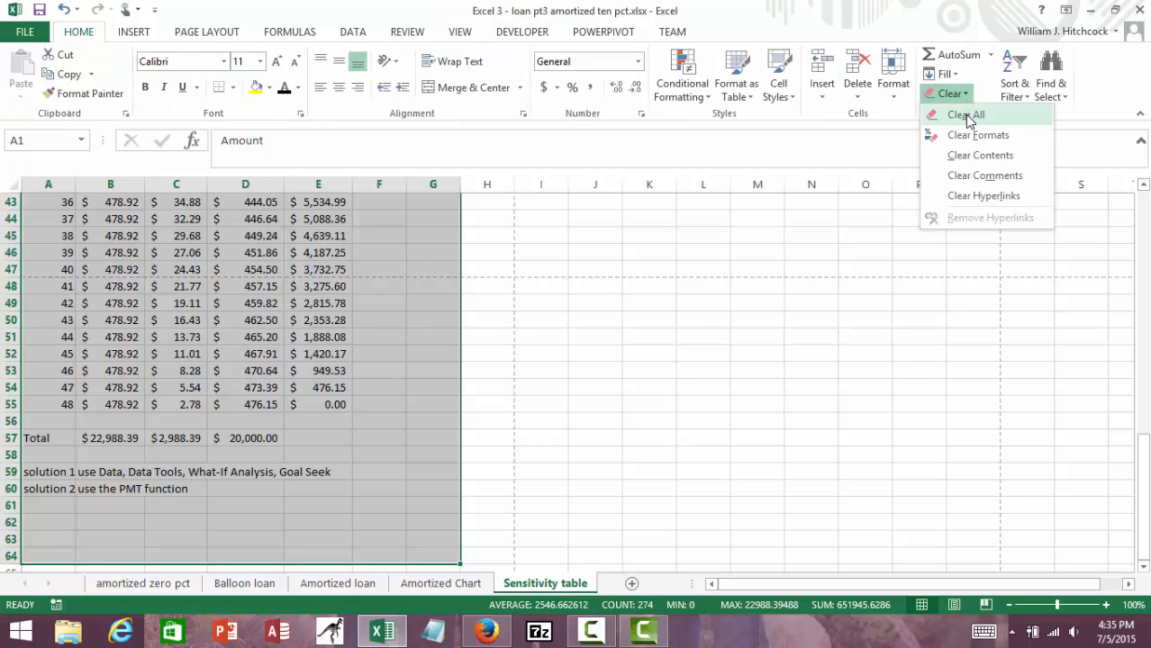
{"action": "left_click", "coordinate": [967, 117]}
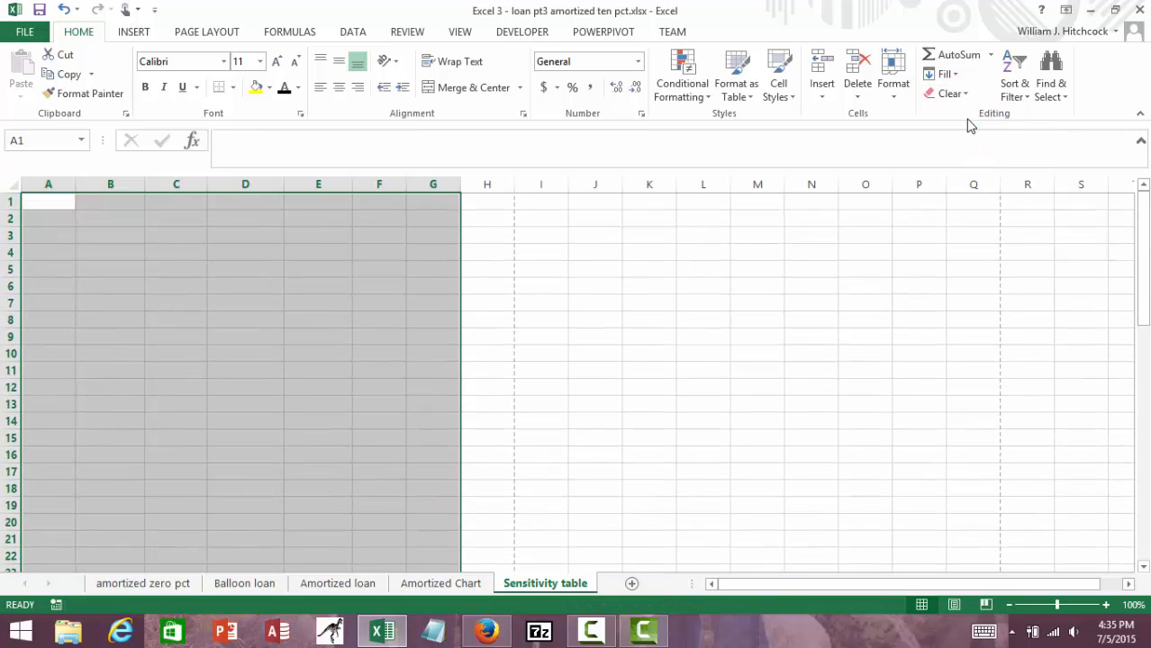
Enter the labels Amount, Years, Pmts/Yr and Rate in cells A1 to A4
{"action": "key", "text": "ctrl+Home"}
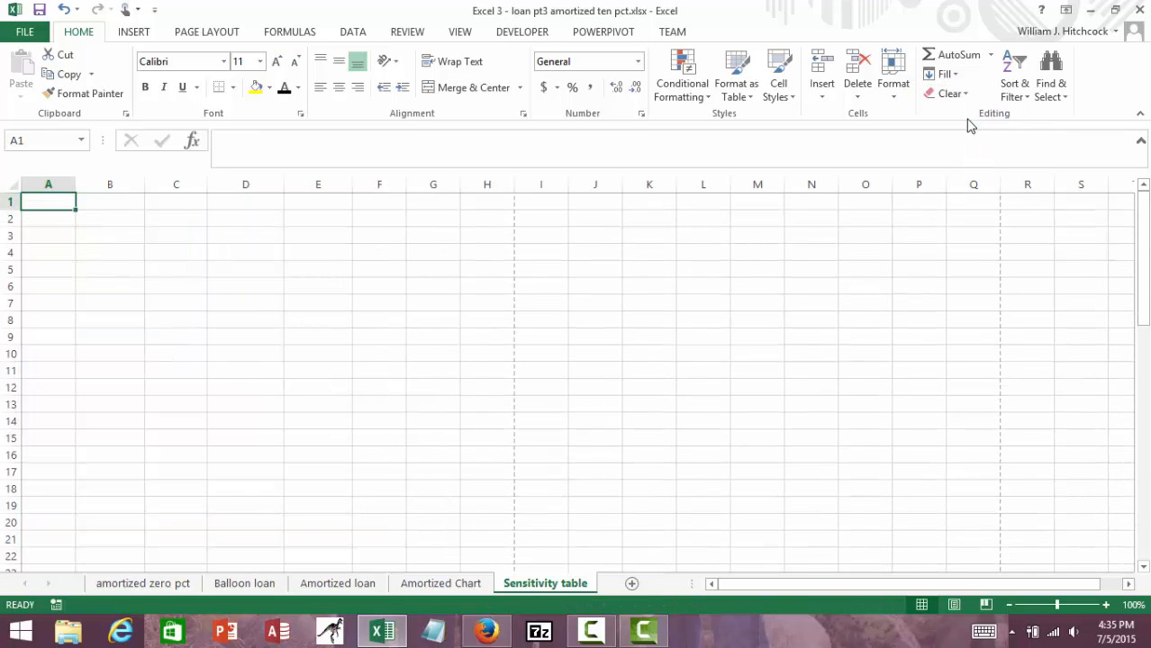
{"action": "type", "text": "Amount"}
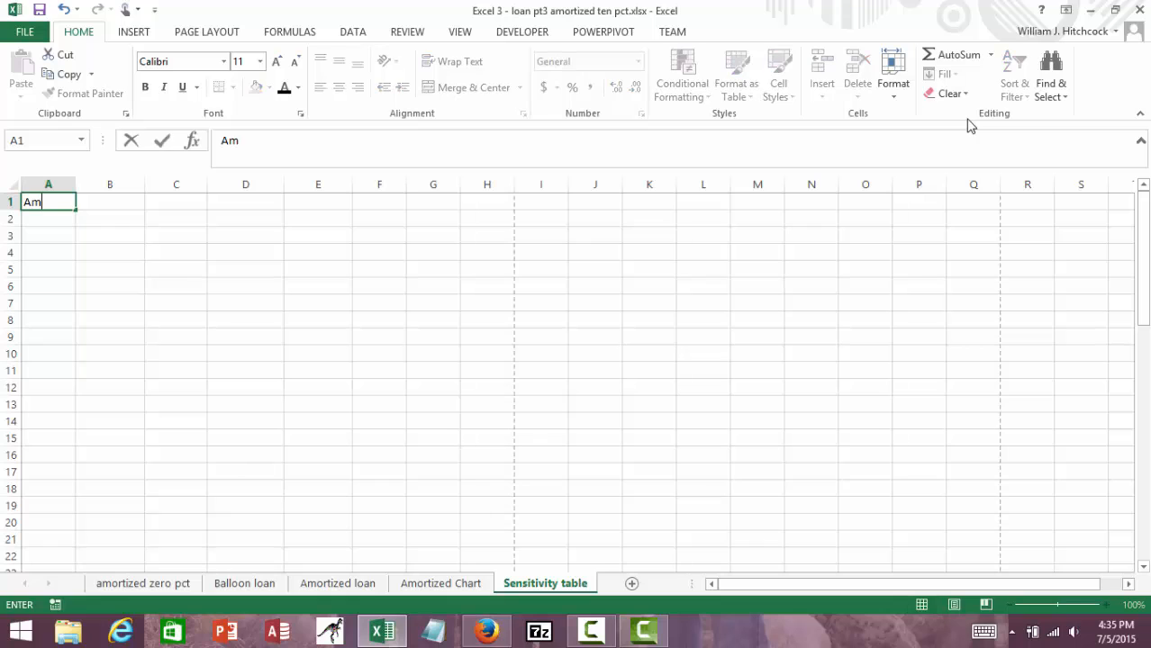
{"action": "key", "text": "Return"}
{"action": "type", "text": "R"}
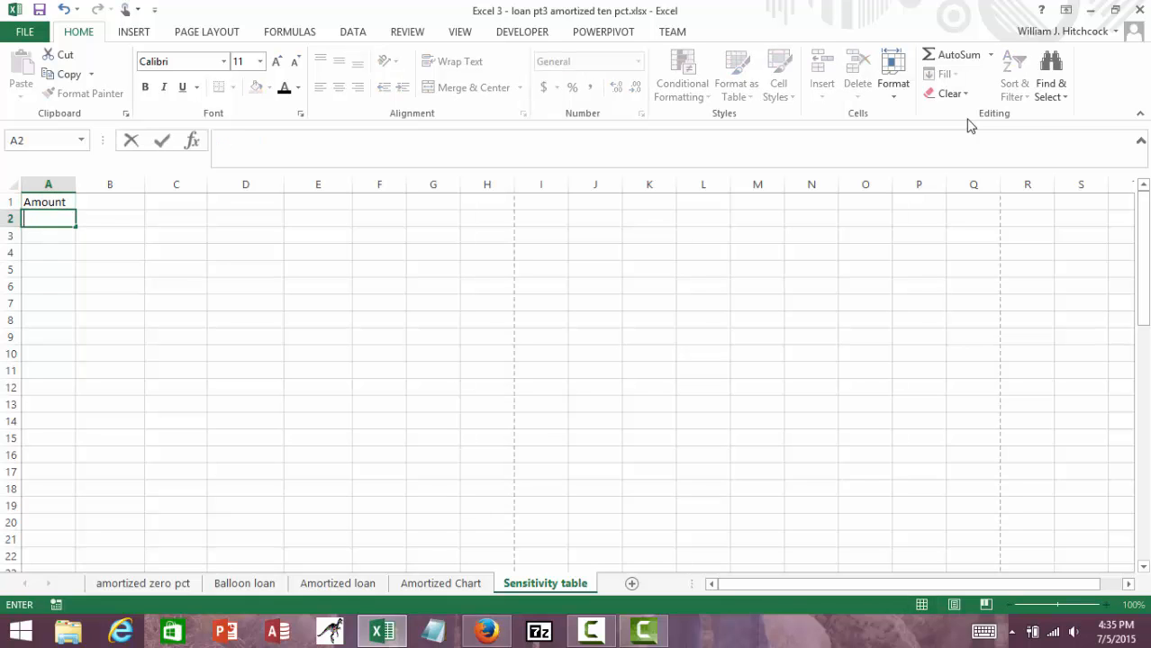
{"action": "type", "text": "Years"}
{"action": "key", "text": "Return"}
{"action": "type", "text": "Pmts/Yr"}
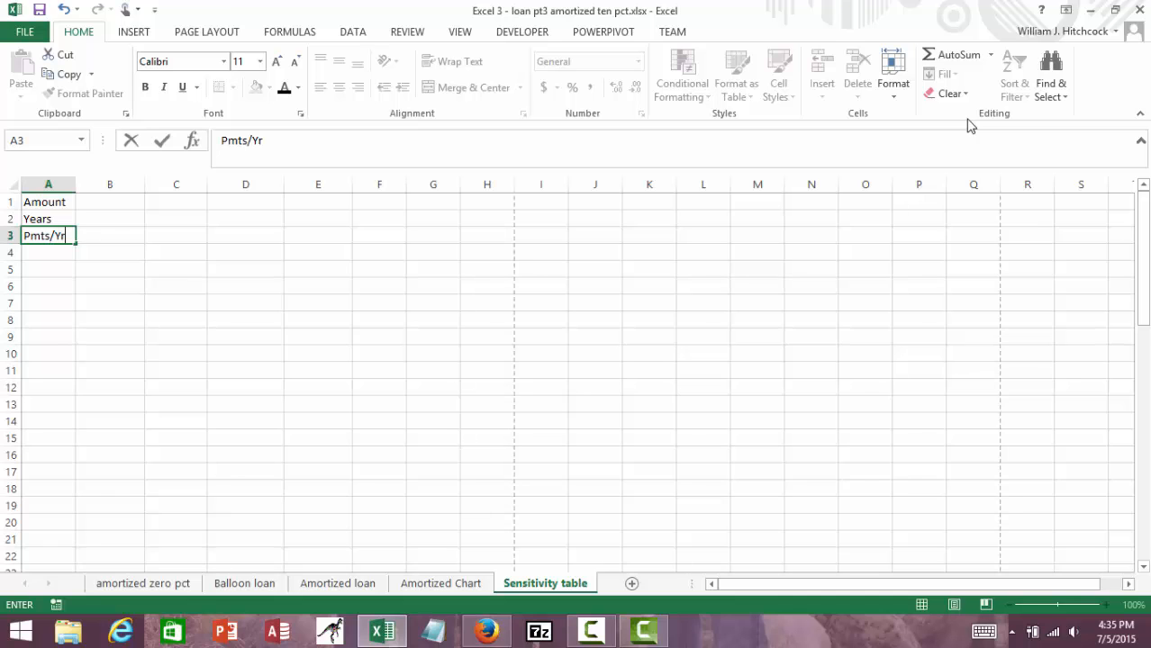
{"action": "key", "text": "Return"}
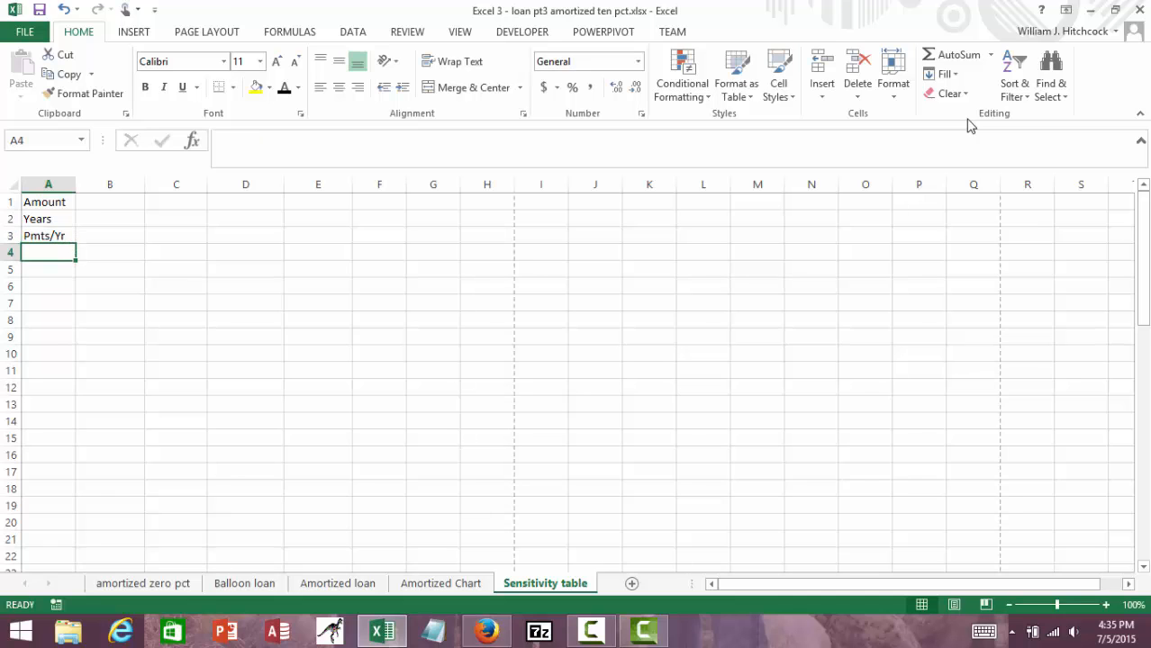
{"action": "type", "text": "Rate"}
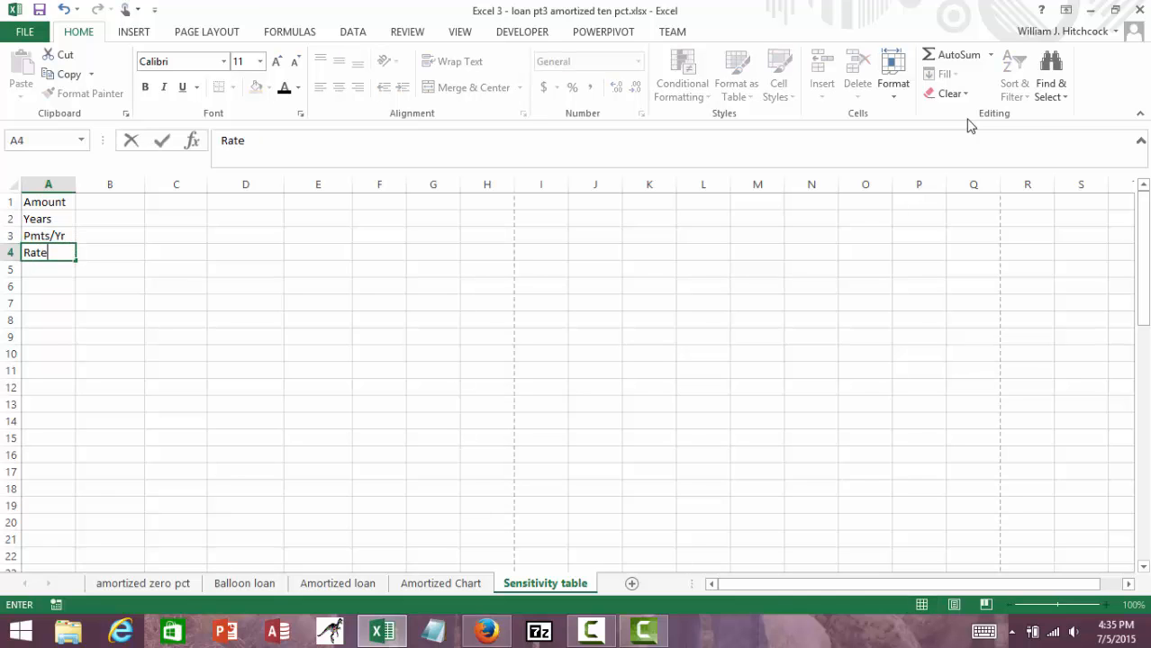
{"action": "key", "text": "Tab"}
Fill in the loan inputs in B1 to B4: amount 10000, 4 years, 12 payments per year and a 6% rate
{"action": "key", "text": "Up"}
{"action": "key", "text": "Up"}
{"action": "key", "text": "Up"}
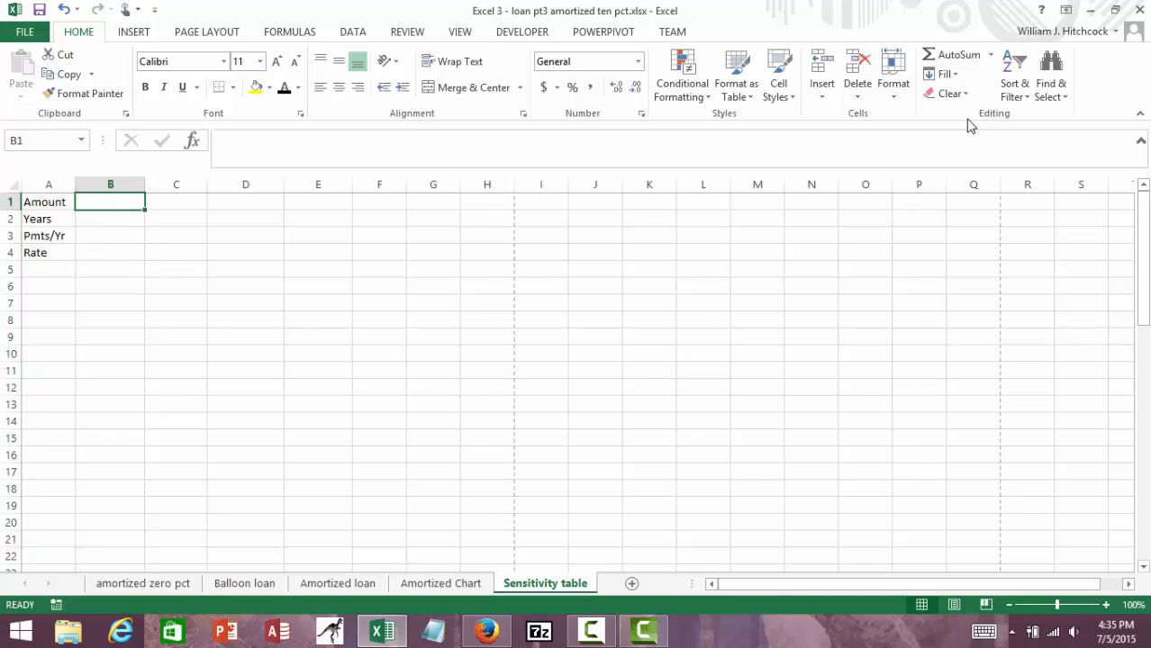
{"action": "type", "text": "10000"}
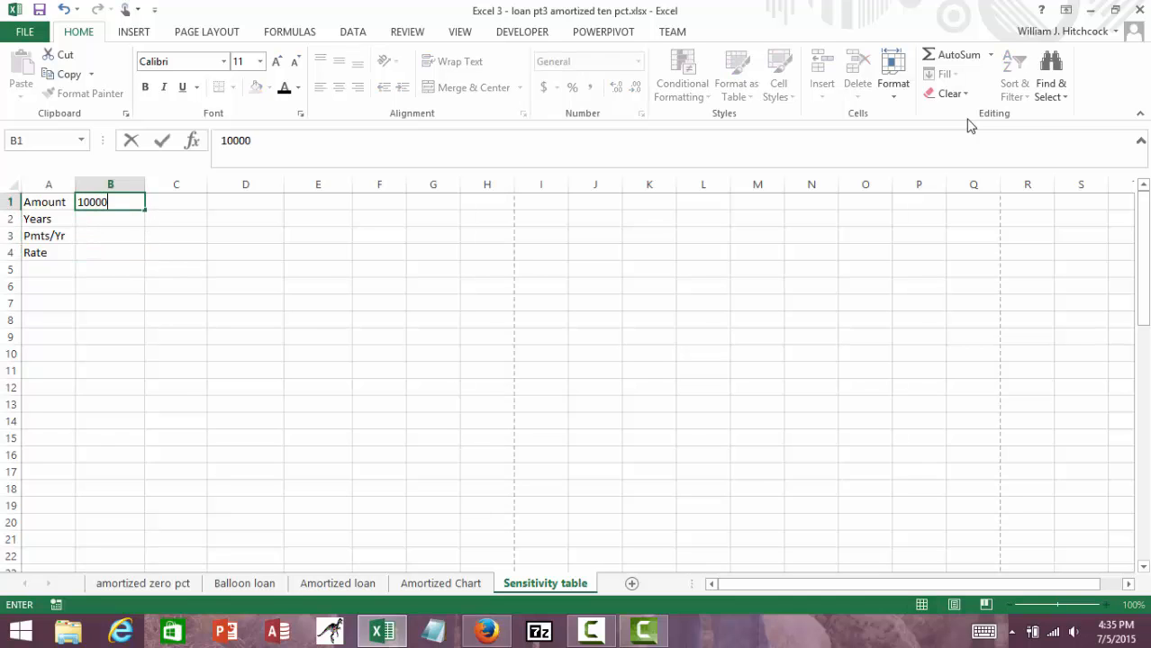
{"action": "key", "text": "Return"}
{"action": "type", "text": "4"}
{"action": "key", "text": "Return"}
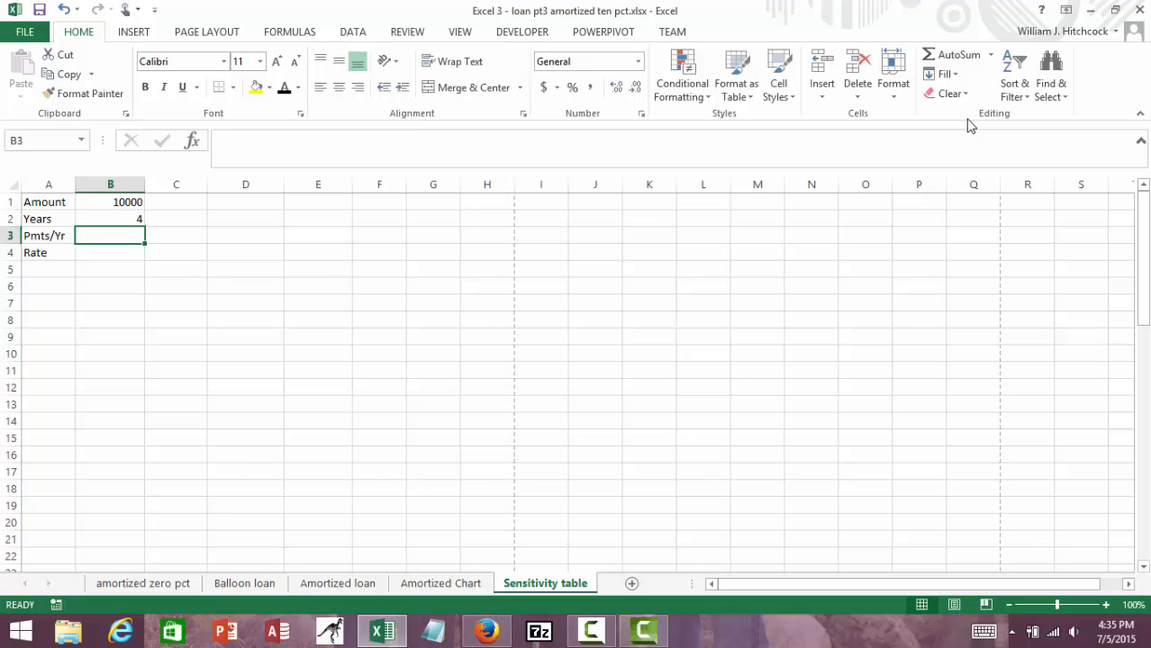
{"action": "type", "text": "12"}
{"action": "key", "text": "Return"}
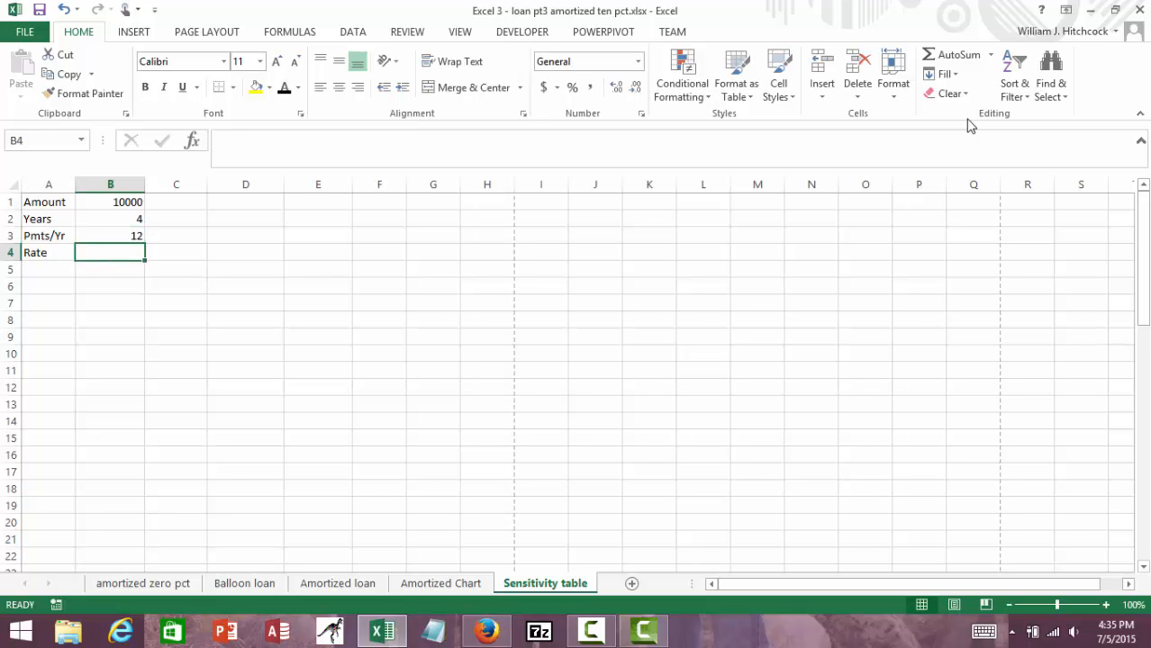
{"action": "type", "text": "6%"}
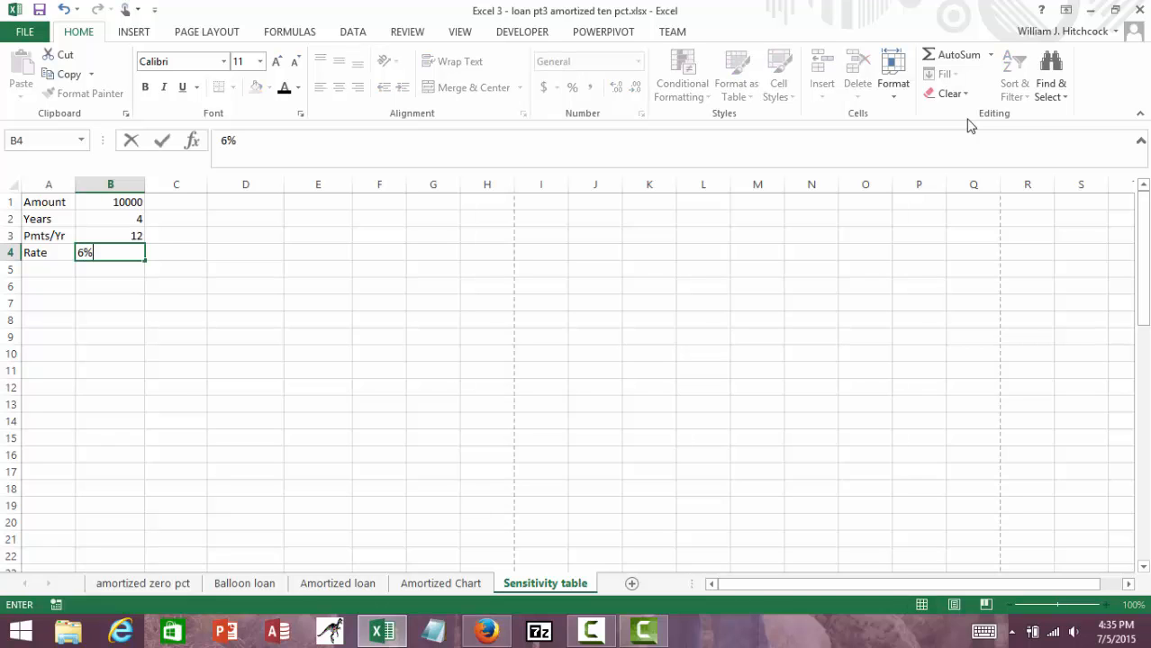
{"action": "key", "text": "Right"}
Enter the result labels Num Pmts, Per Pmt, Total Paid and Total Interest in cells D1 to D4
{"action": "key", "text": "Right"}
{"action": "key", "text": "Up"}
{"action": "key", "text": "Up"}
{"action": "key", "text": "Up"}
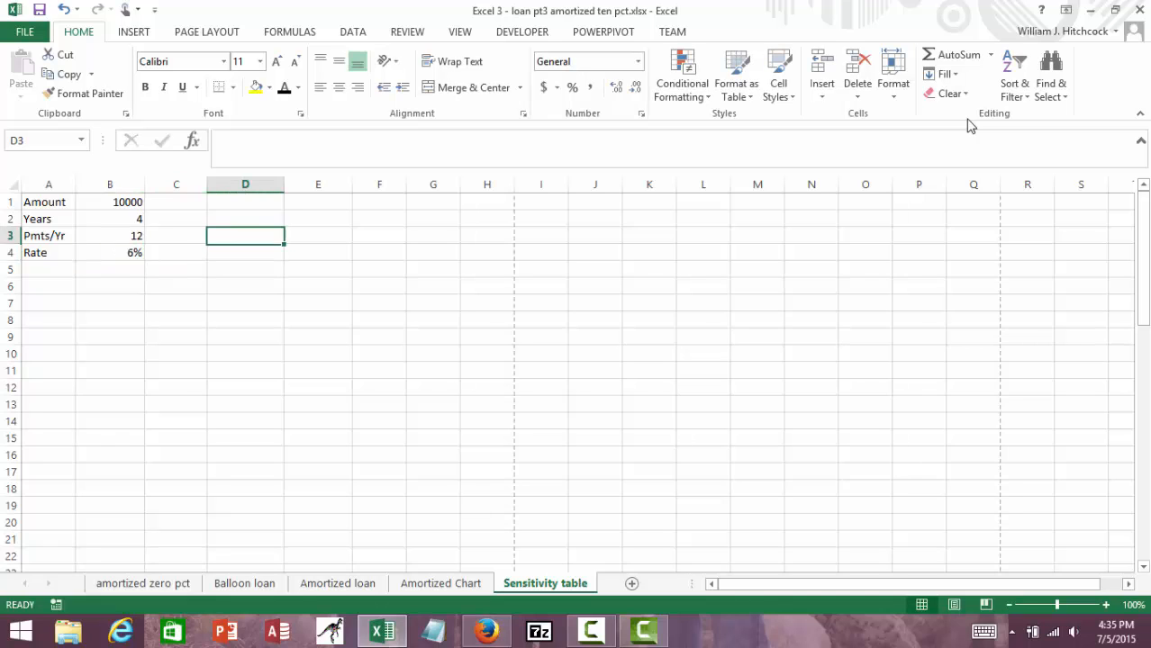
{"action": "type", "text": "Nu"}
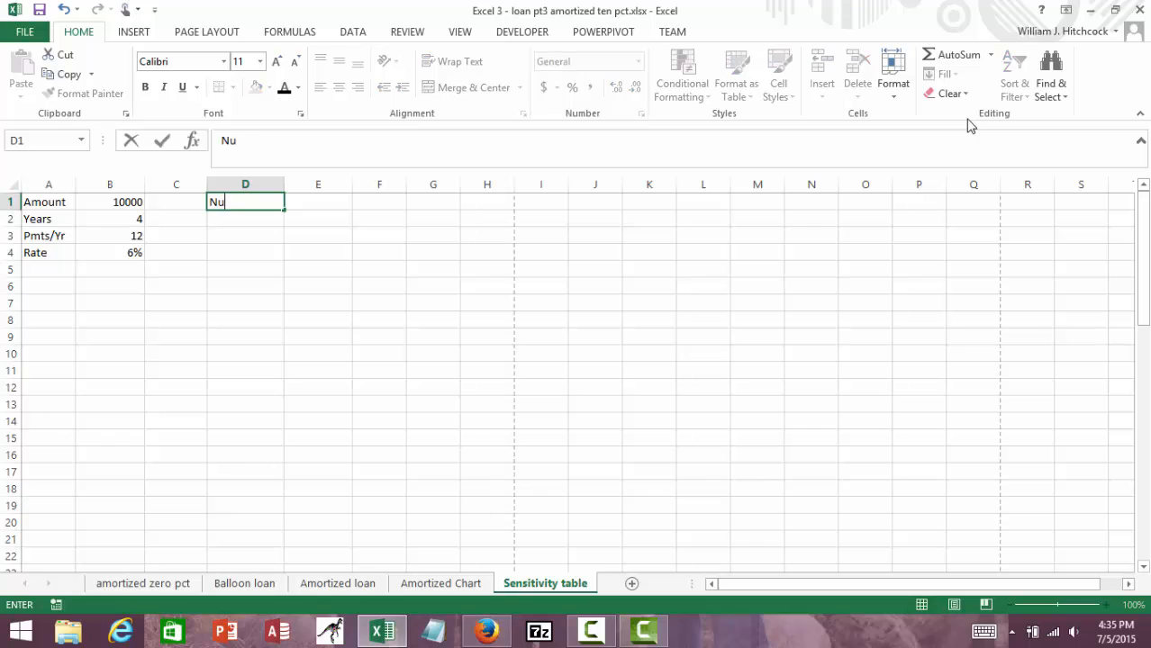
{"action": "type", "text": "m Pmts"}
{"action": "key", "text": "Return"}
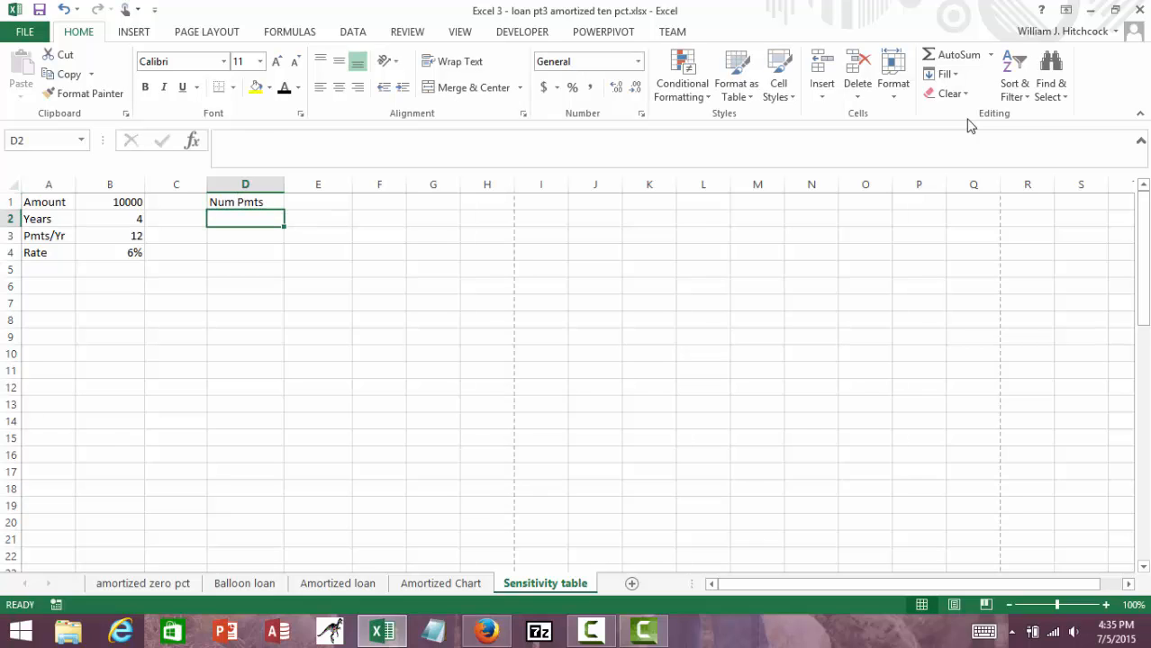
{"action": "type", "text": "Per Pmt"}
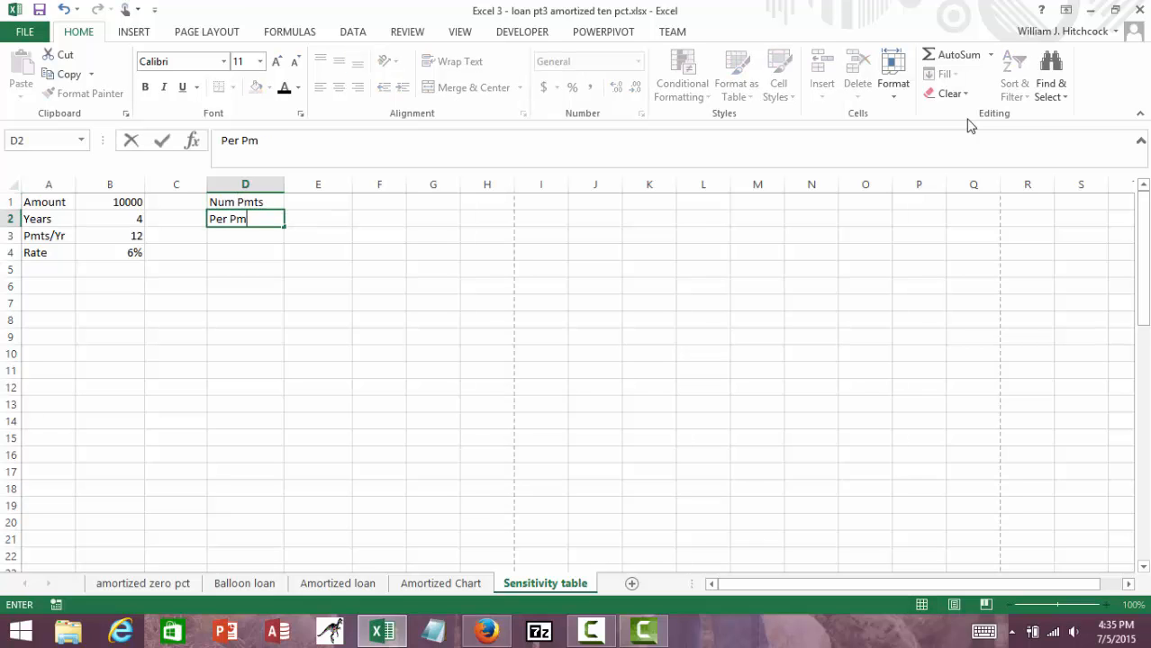
{"action": "key", "text": "Return"}
{"action": "type", "text": "Total"}
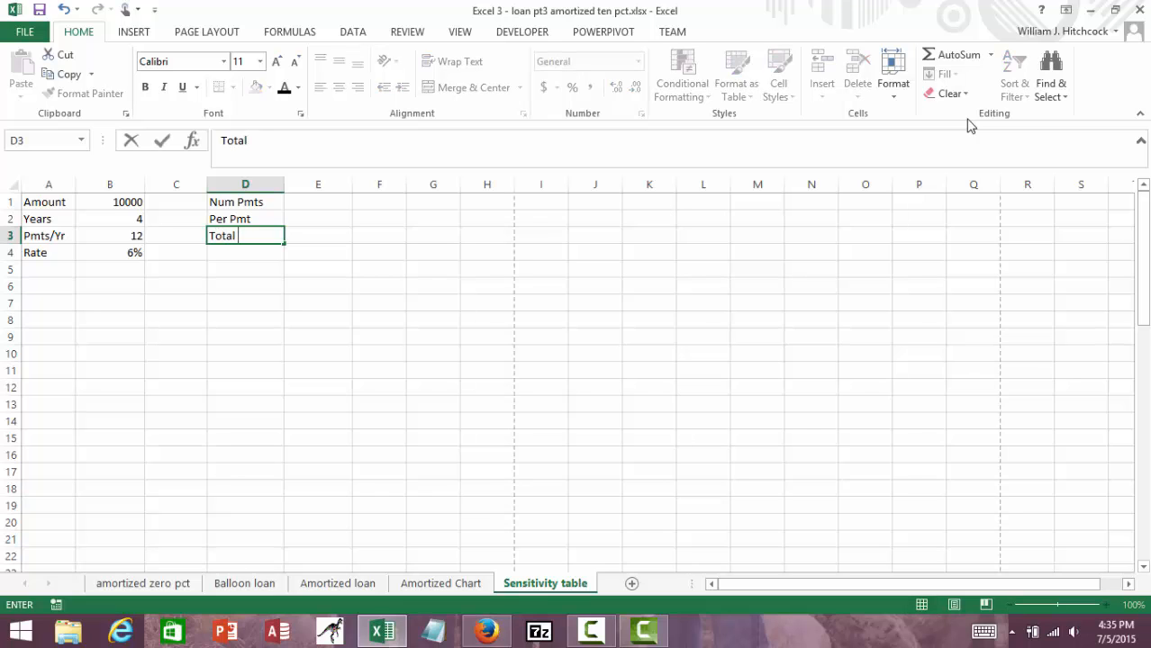
{"action": "type", "text": " Paid"}
{"action": "key", "text": "Return"}
{"action": "type", "text": "To"}
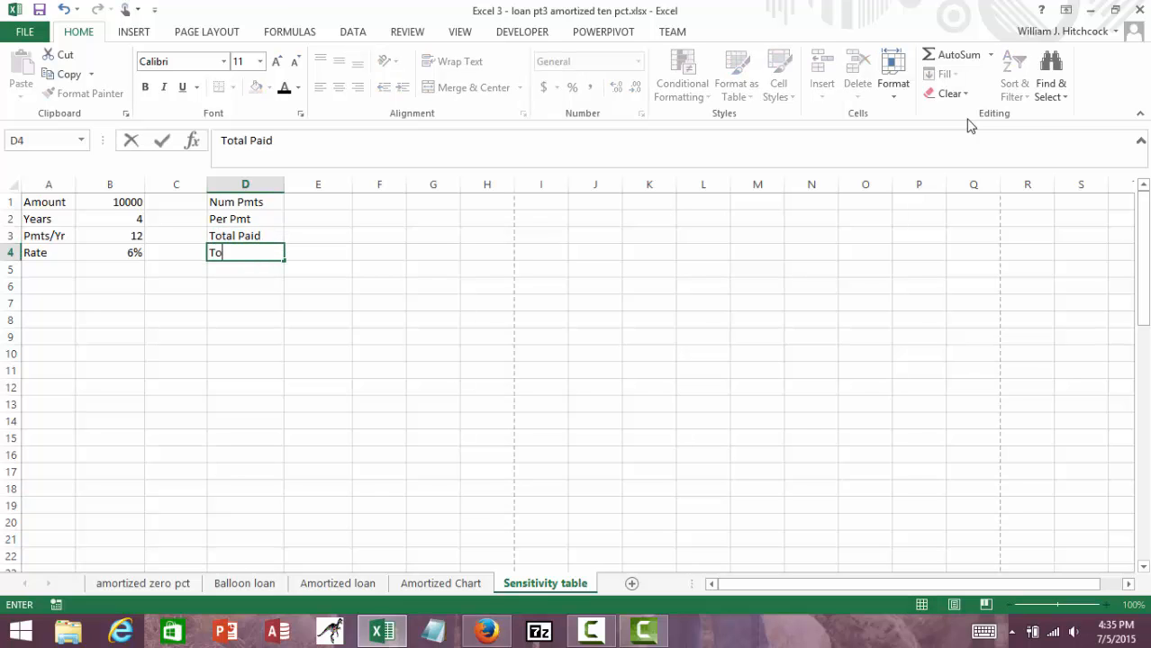
{"action": "type", "text": "tal Interest"}
{"action": "key", "text": "Return"}
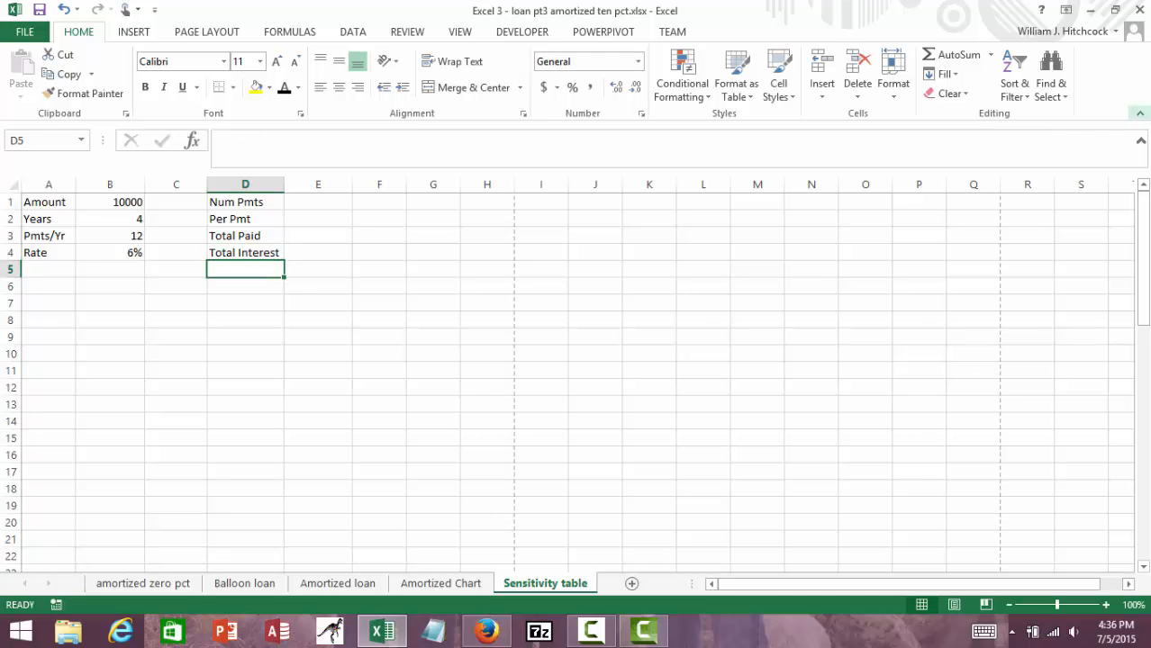
Calculate the number of payments in E1 as years times payments per year with =B2*B3
{"action": "left_click", "coordinate": [313, 207]}
{"action": "type", "text": "="}
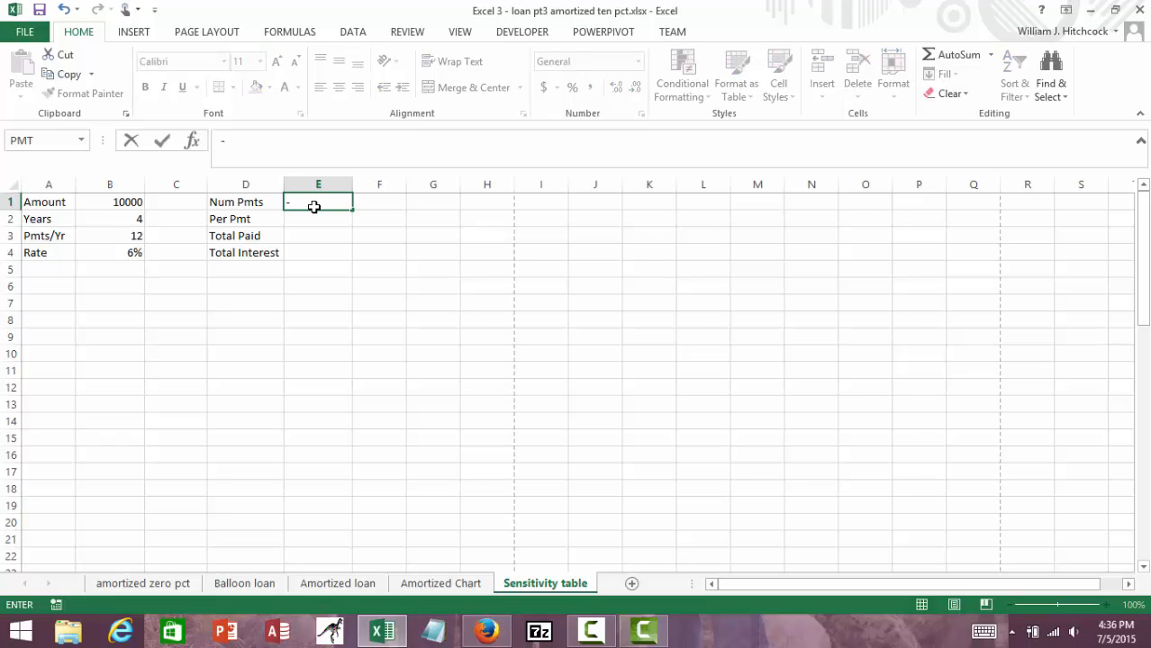
{"action": "left_click", "coordinate": [93, 221]}
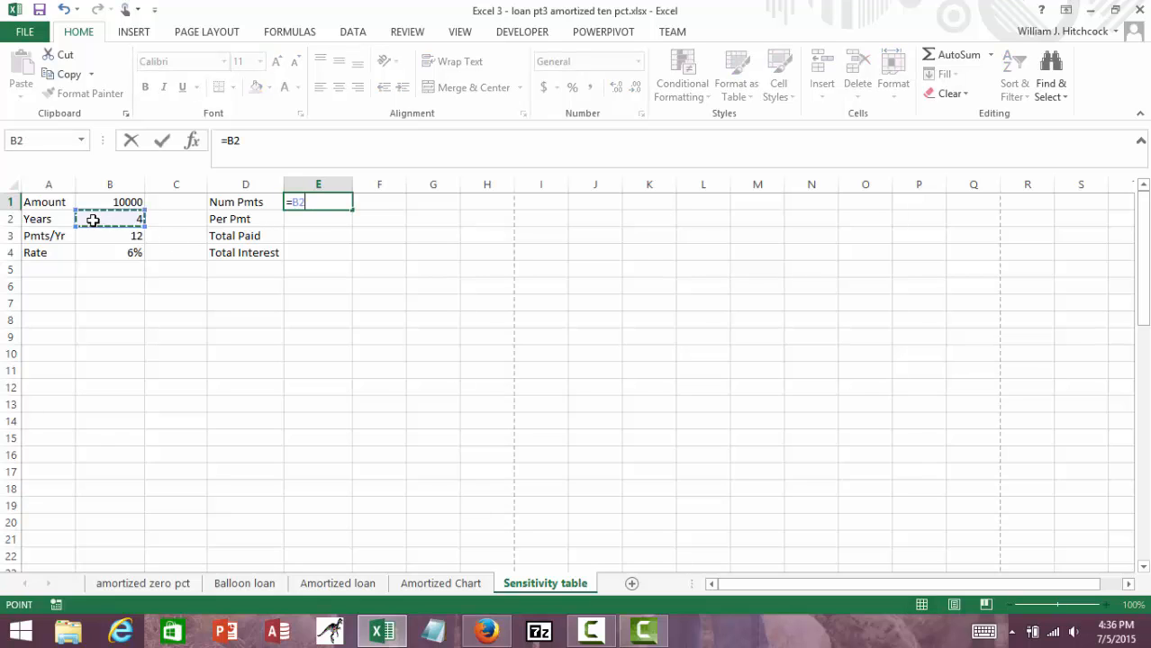
{"action": "type", "text": "*"}
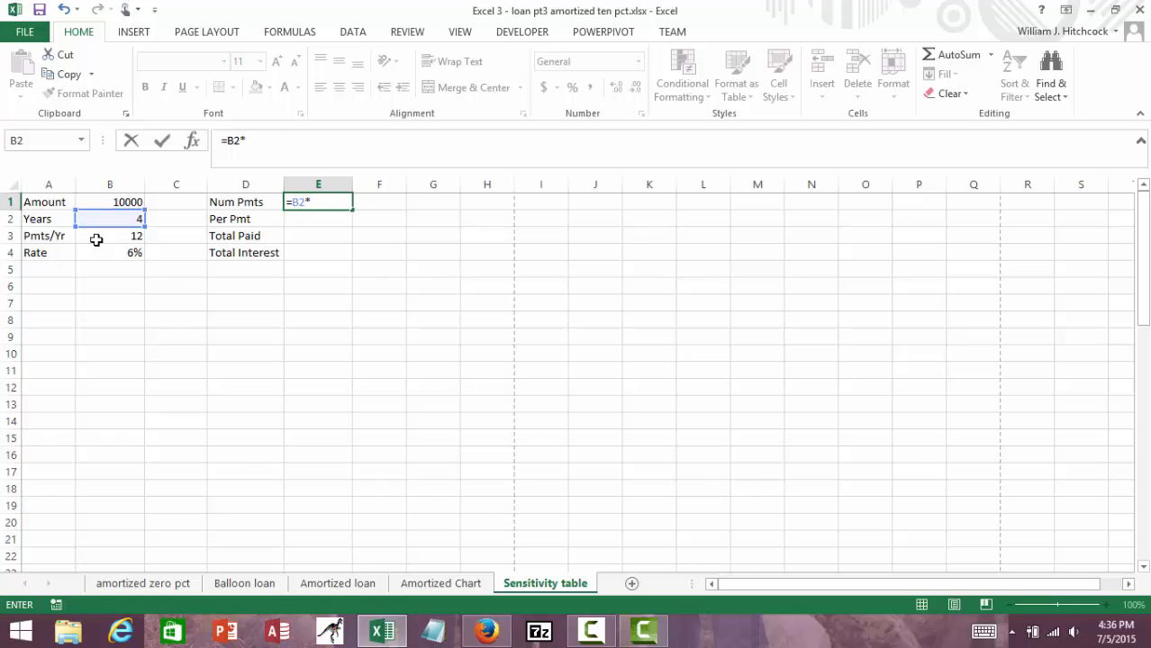
{"action": "left_click", "coordinate": [97, 240]}
{"action": "key", "text": "Return"}
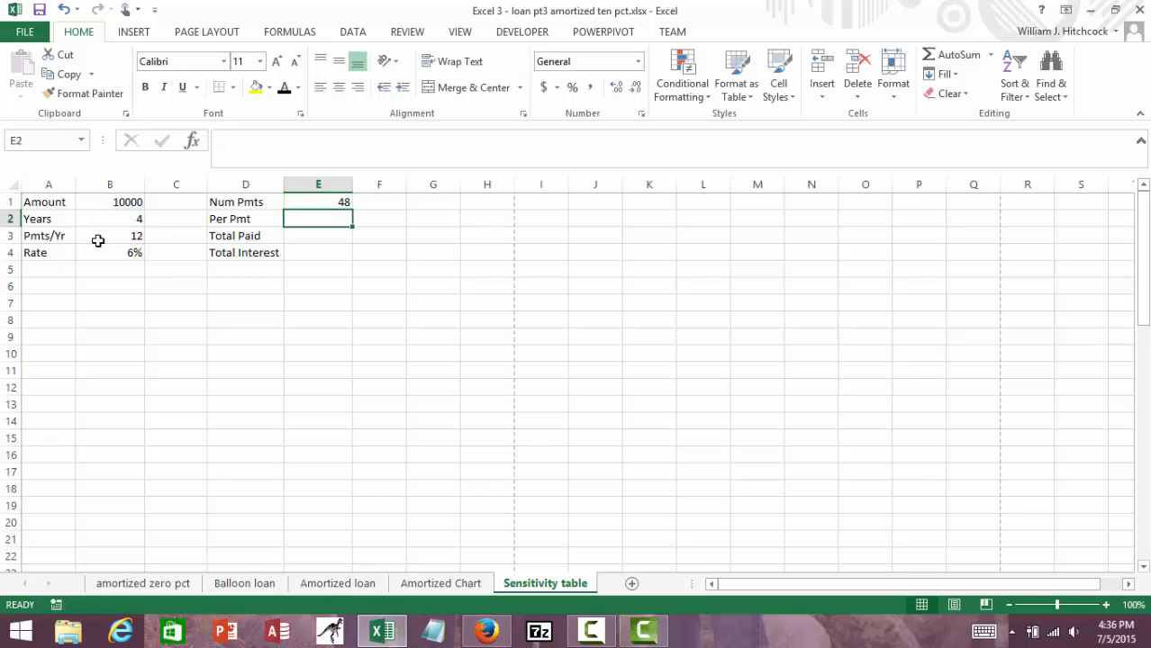
Calculate the payment per period in E2 with the formula =PMT(B4/B3,E1,-B1)
{"action": "type", "text": "=p"}
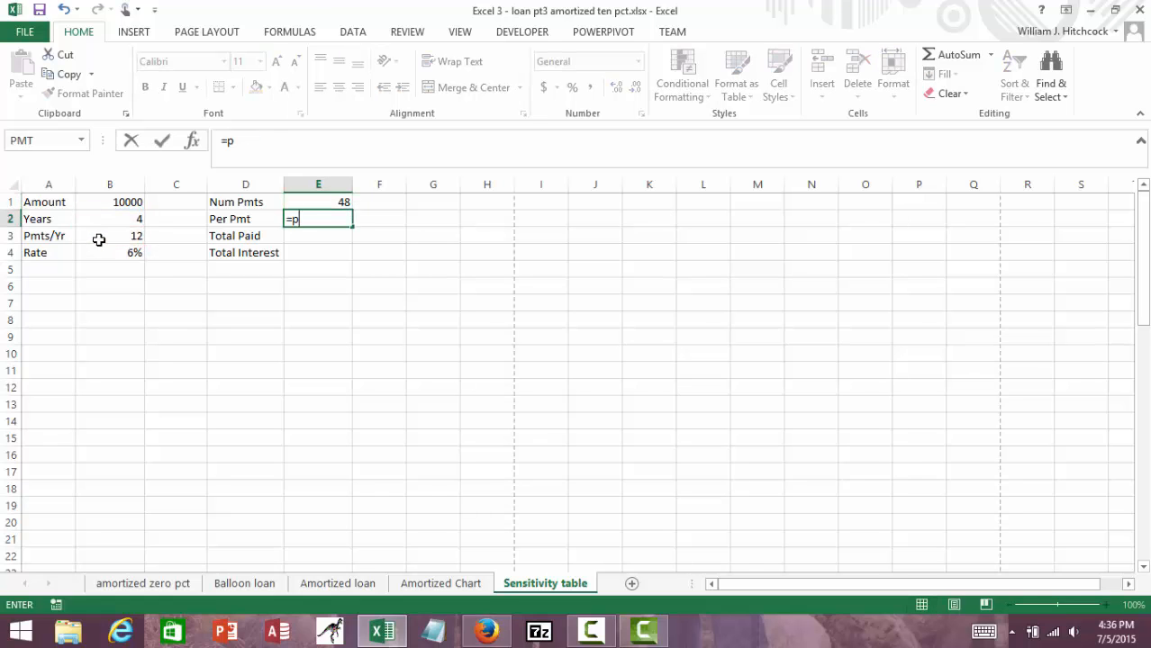
{"action": "type", "text": "mt("}
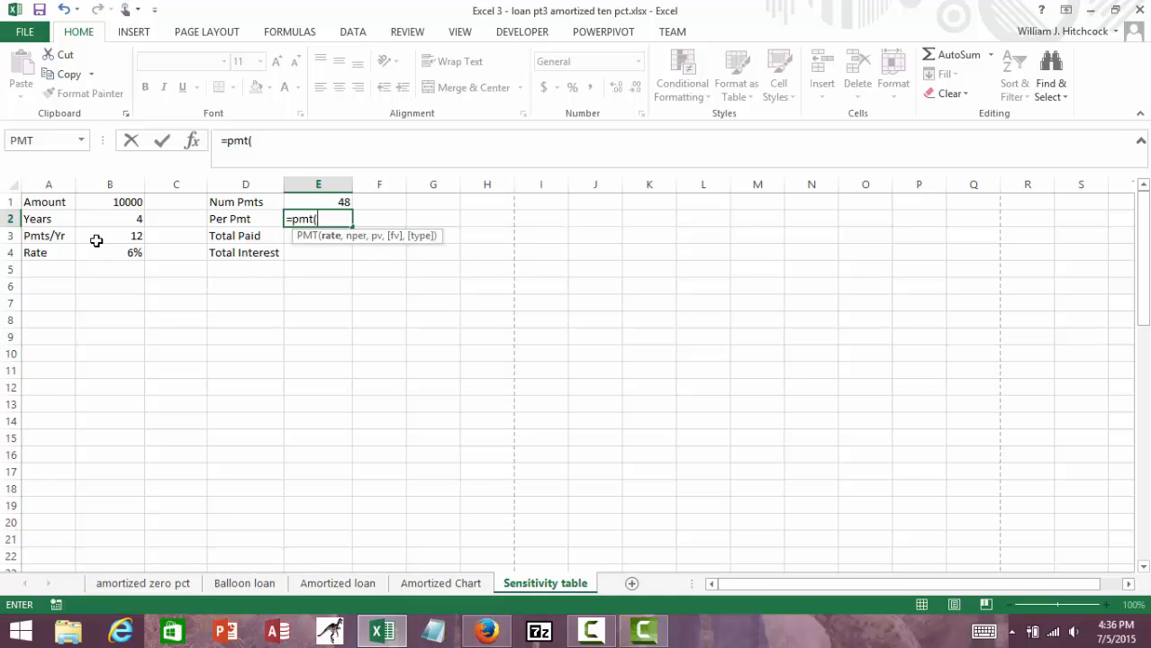
{"action": "left_click", "coordinate": [110, 253]}
{"action": "type", "text": "/"}
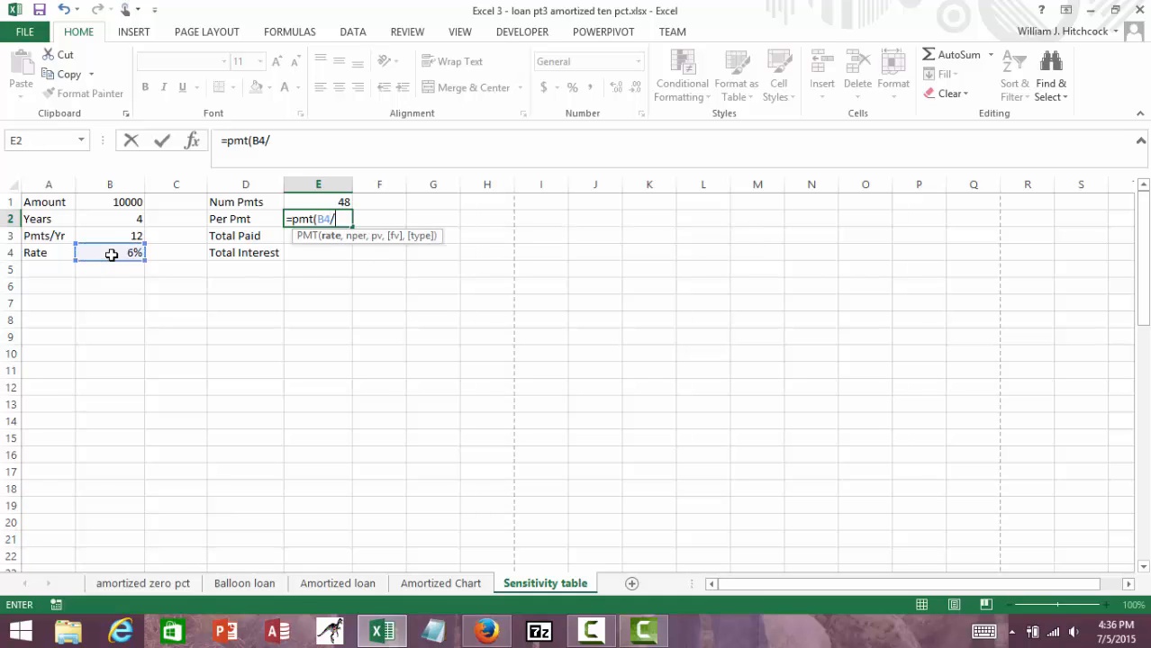
{"action": "left_click", "coordinate": [109, 239]}
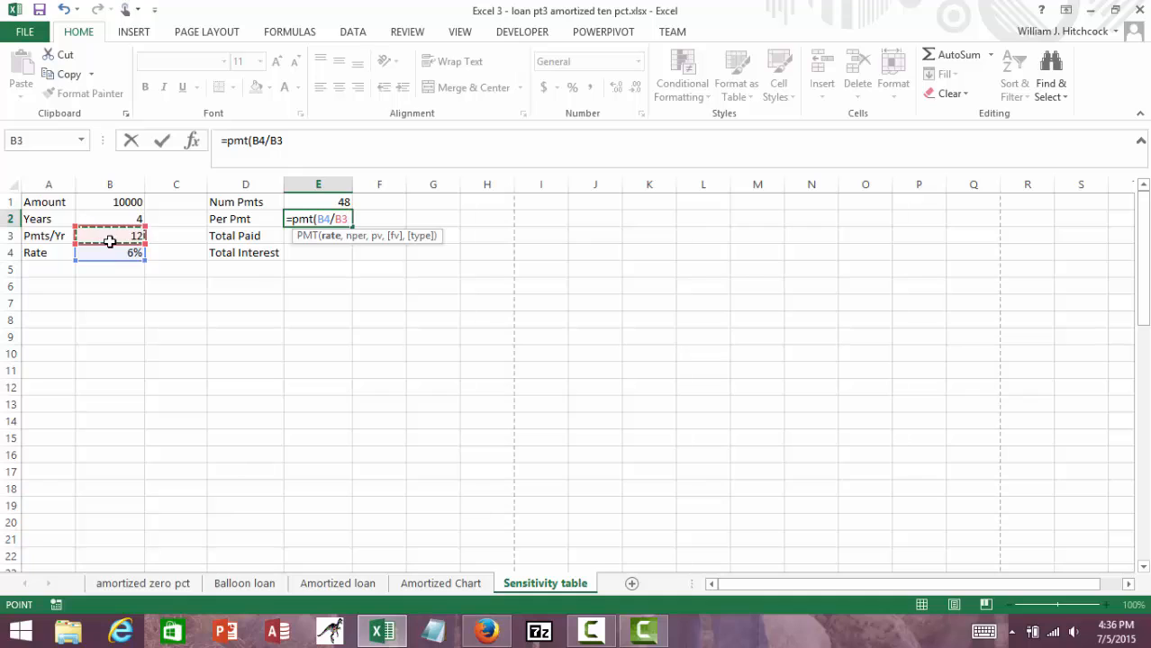
{"action": "type", "text": ","}
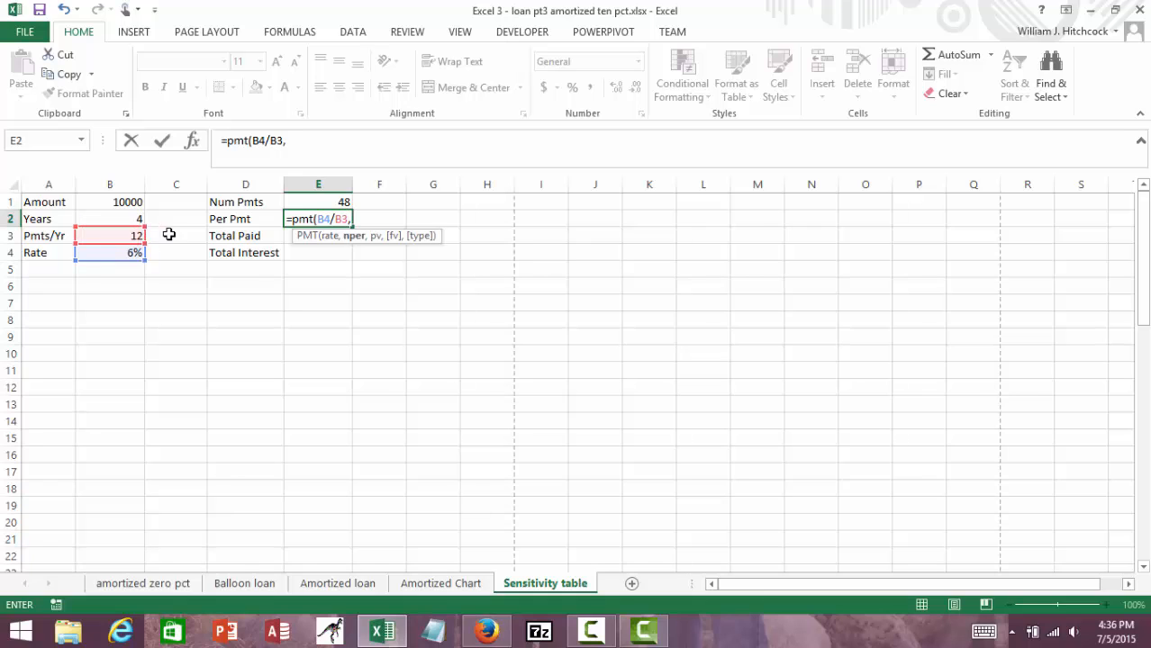
{"action": "left_click", "coordinate": [304, 204]}
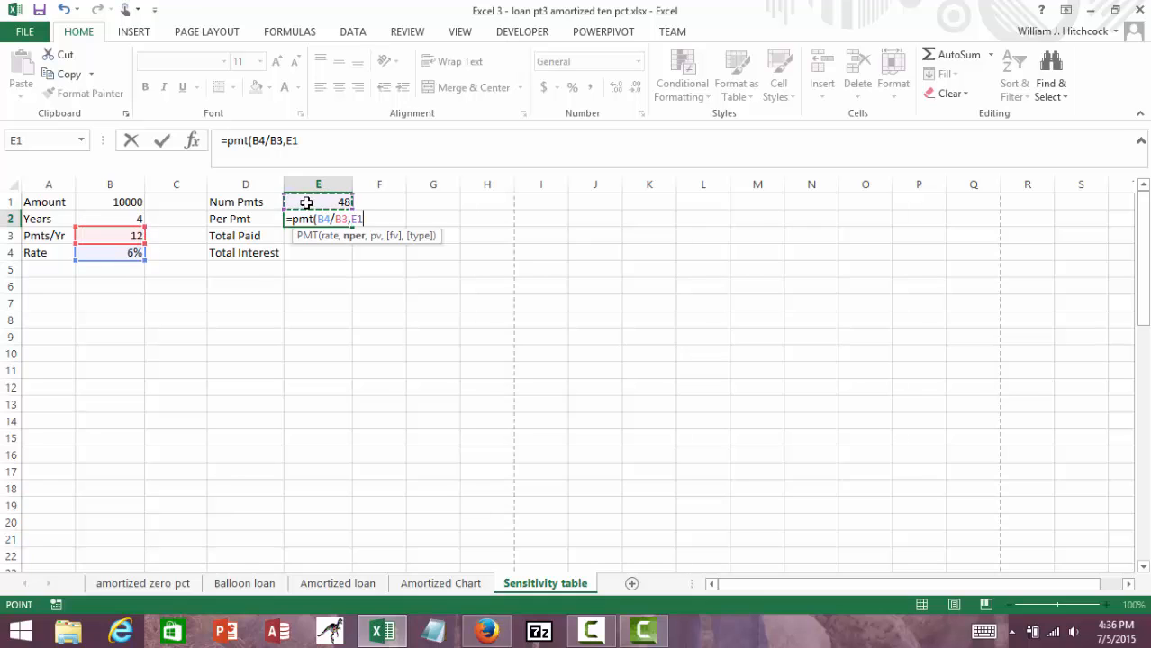
{"action": "type", "text": ",-"}
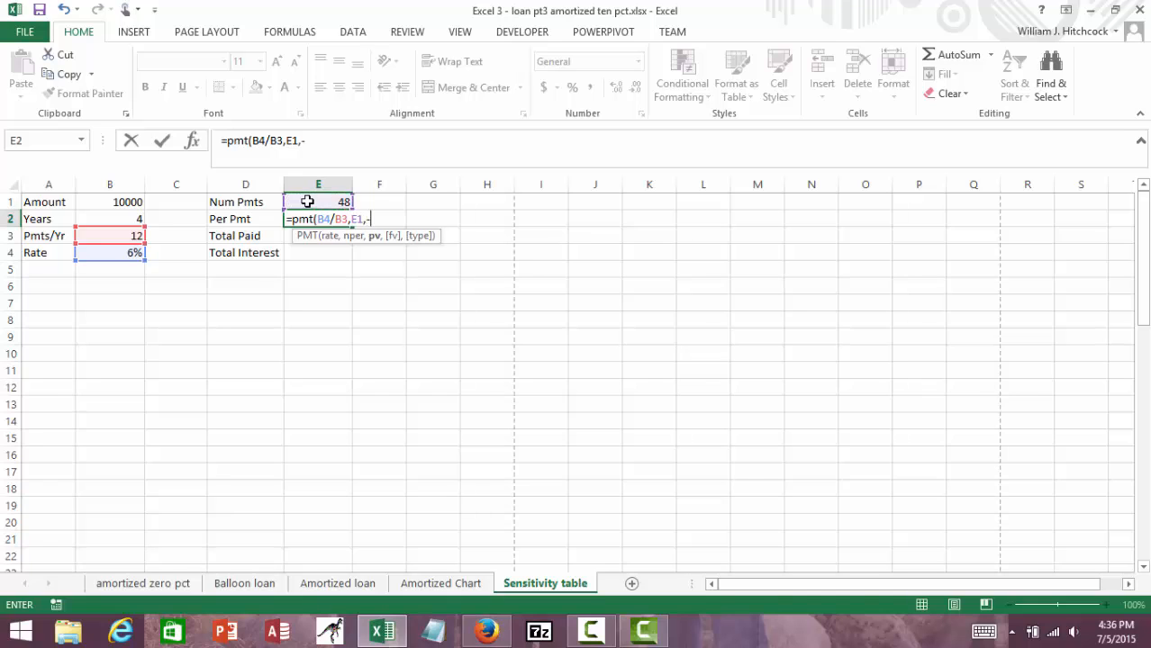
{"action": "left_click", "coordinate": [122, 205]}
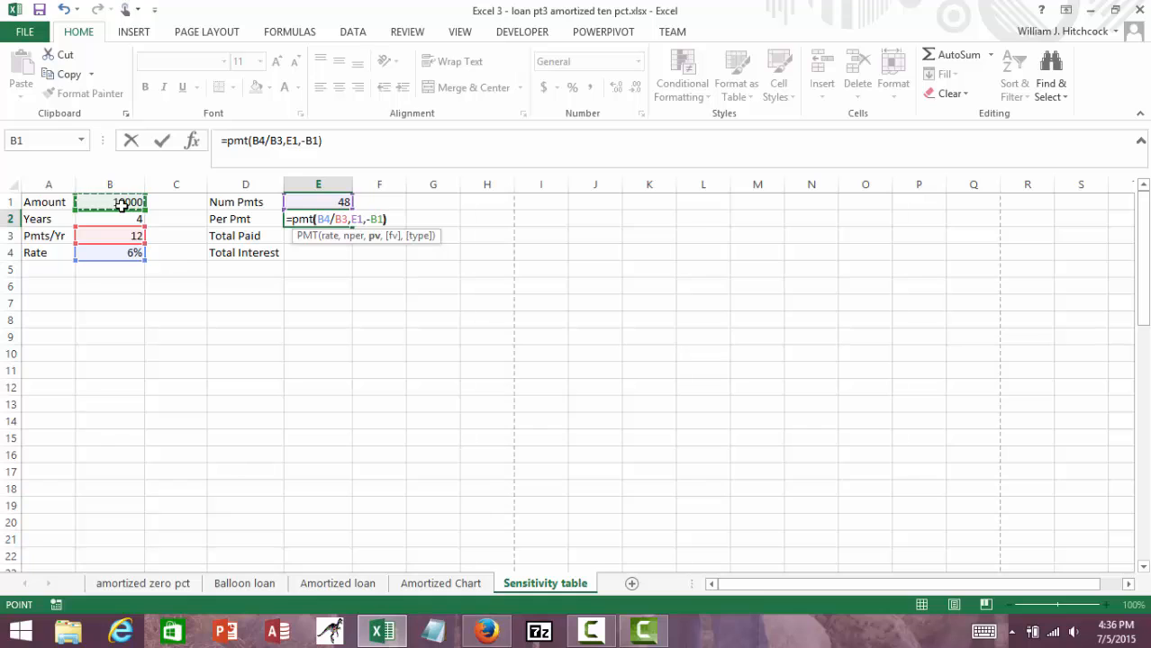
{"action": "type", "text": ")"}
{"action": "key", "text": "Return"}
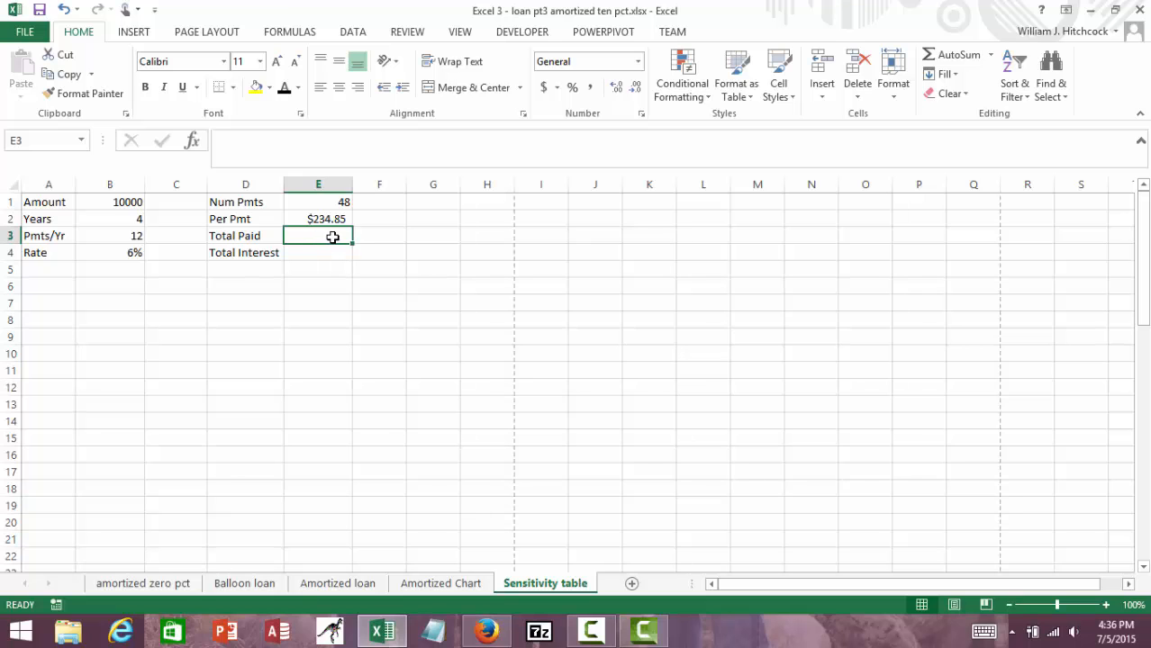
On the Amortized loan sheet, set the amount to 10,000 and the rate to 6%, and check the payment in E2
{"action": "left_click", "coordinate": [365, 584]}
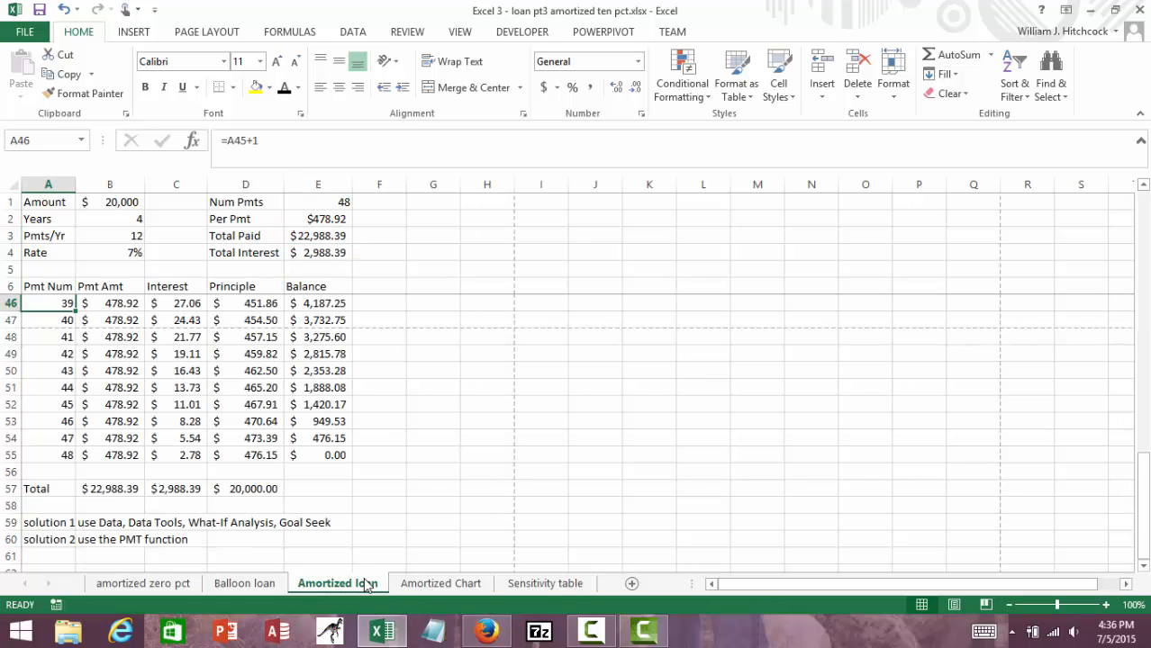
{"action": "left_click", "coordinate": [122, 206]}
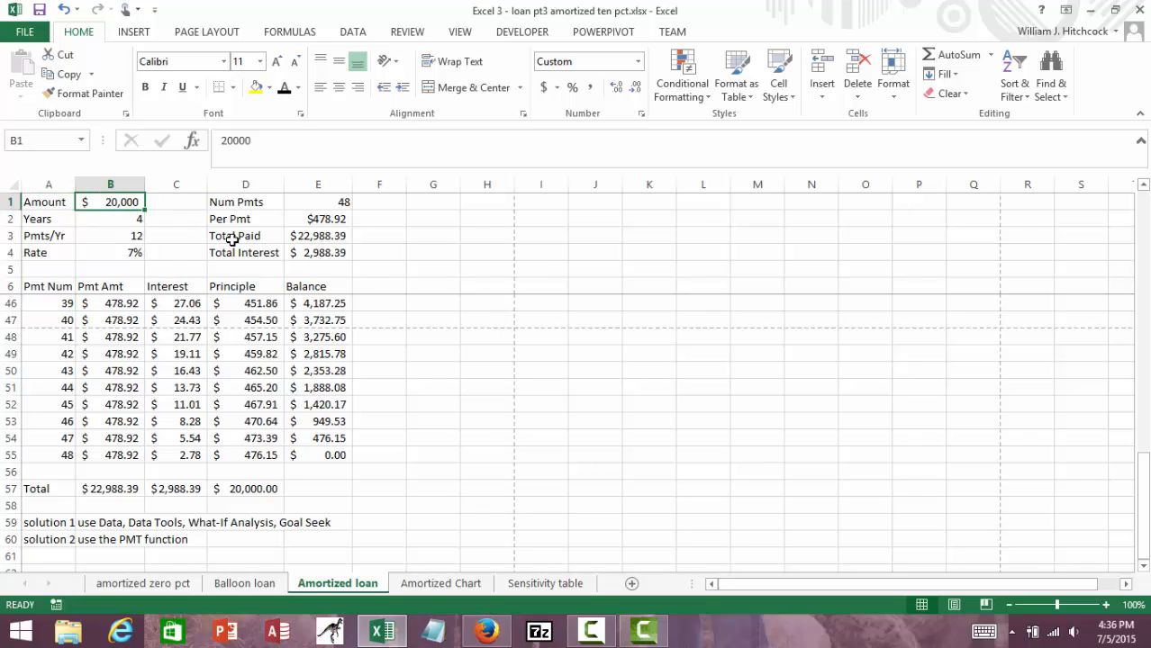
{"action": "type", "text": "1"}
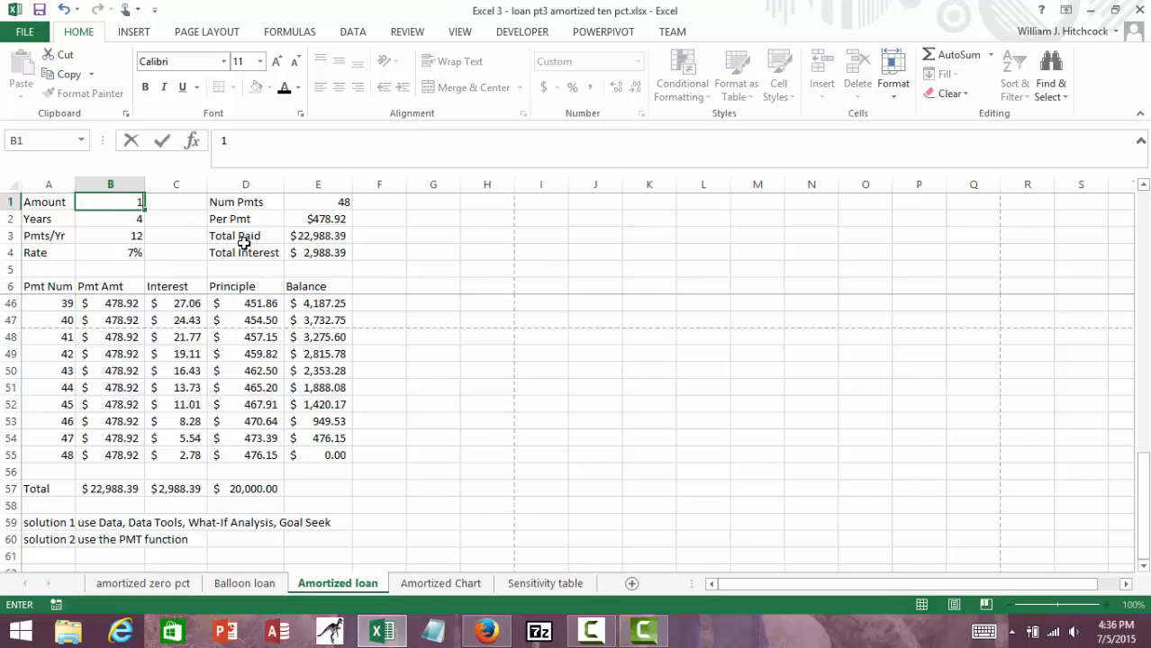
{"action": "type", "text": "0,000"}
{"action": "key", "text": "Return"}
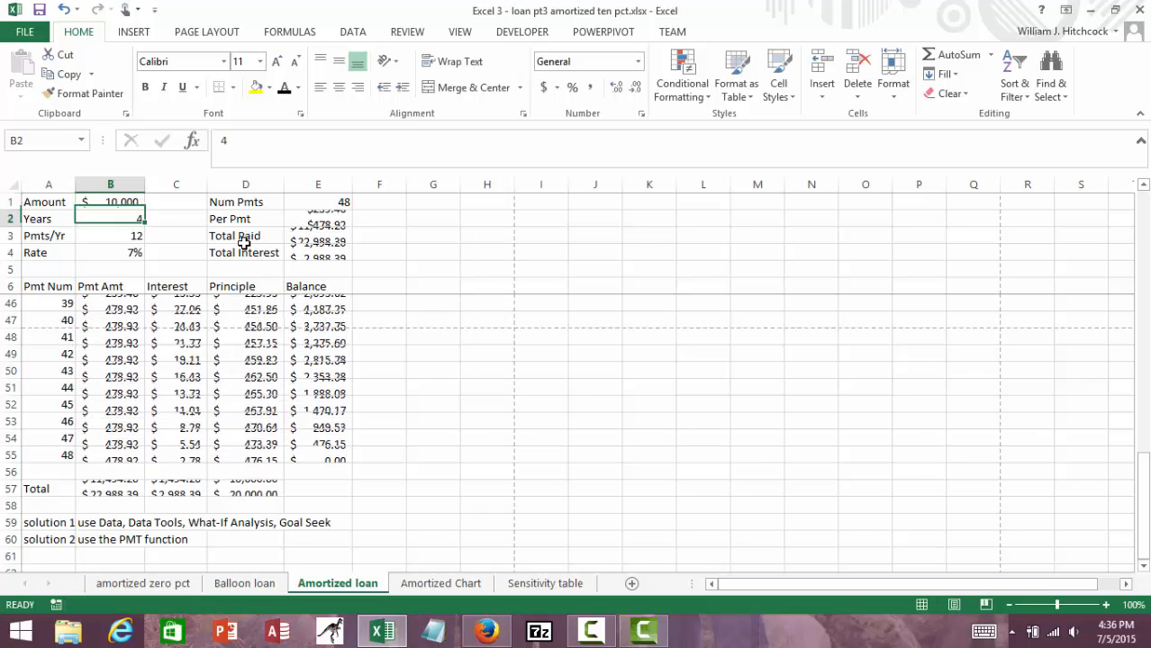
{"action": "key", "text": "Return"}
{"action": "key", "text": "Return"}
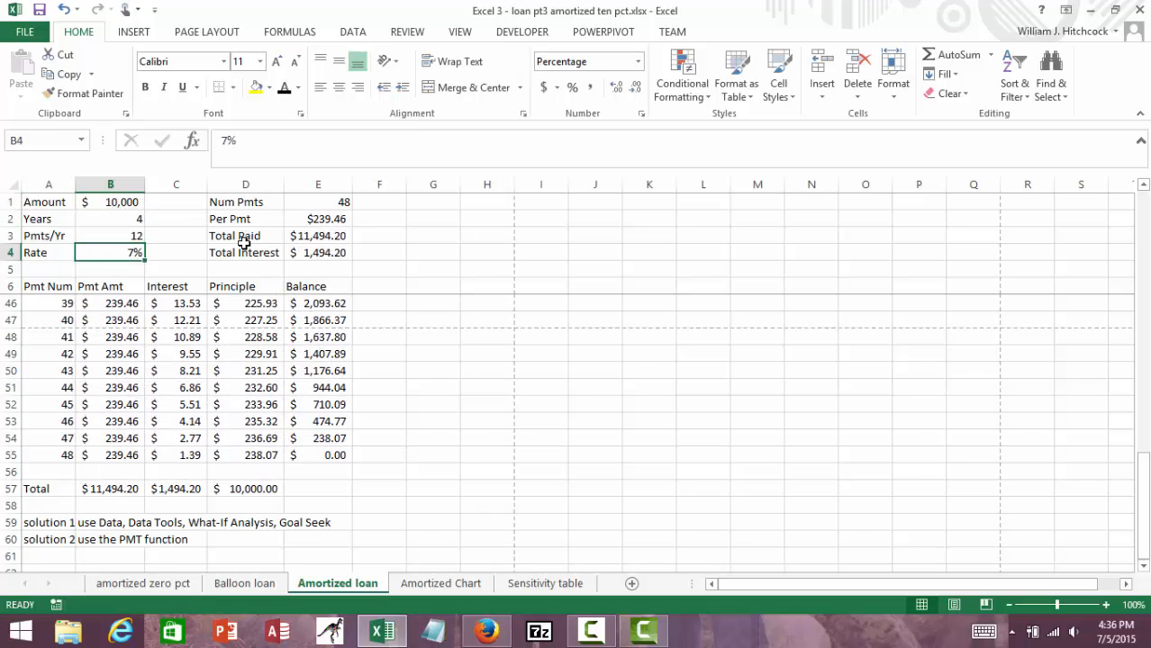
{"action": "type", "text": "6"}
{"action": "key", "text": "Return"}
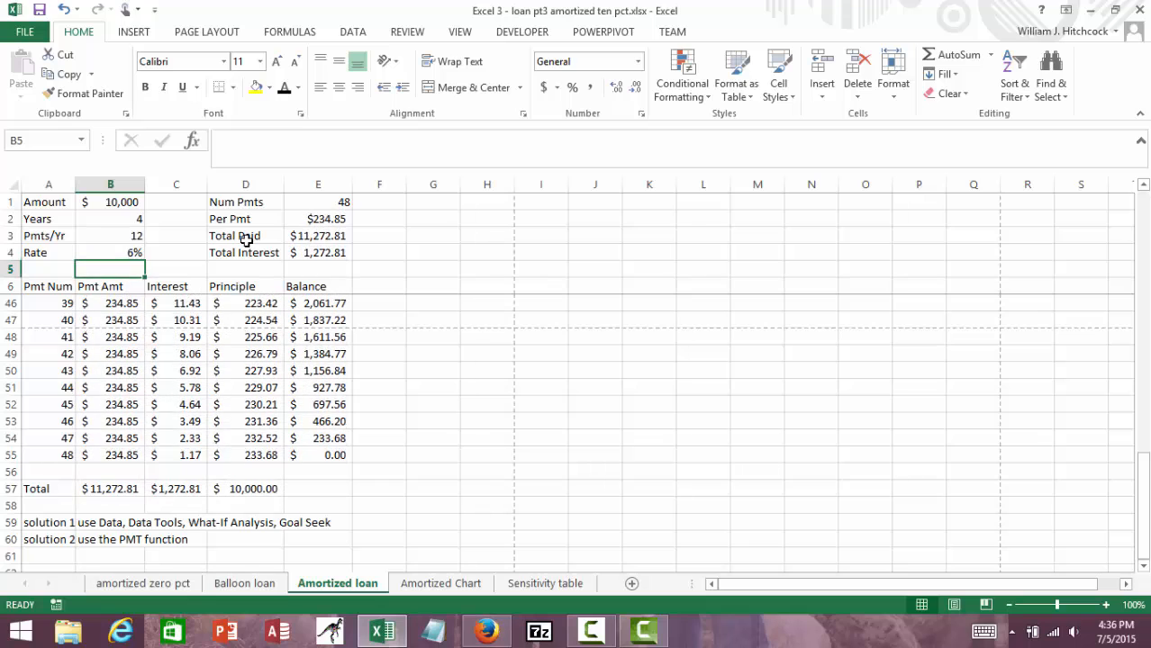
{"action": "left_click", "coordinate": [330, 219]}
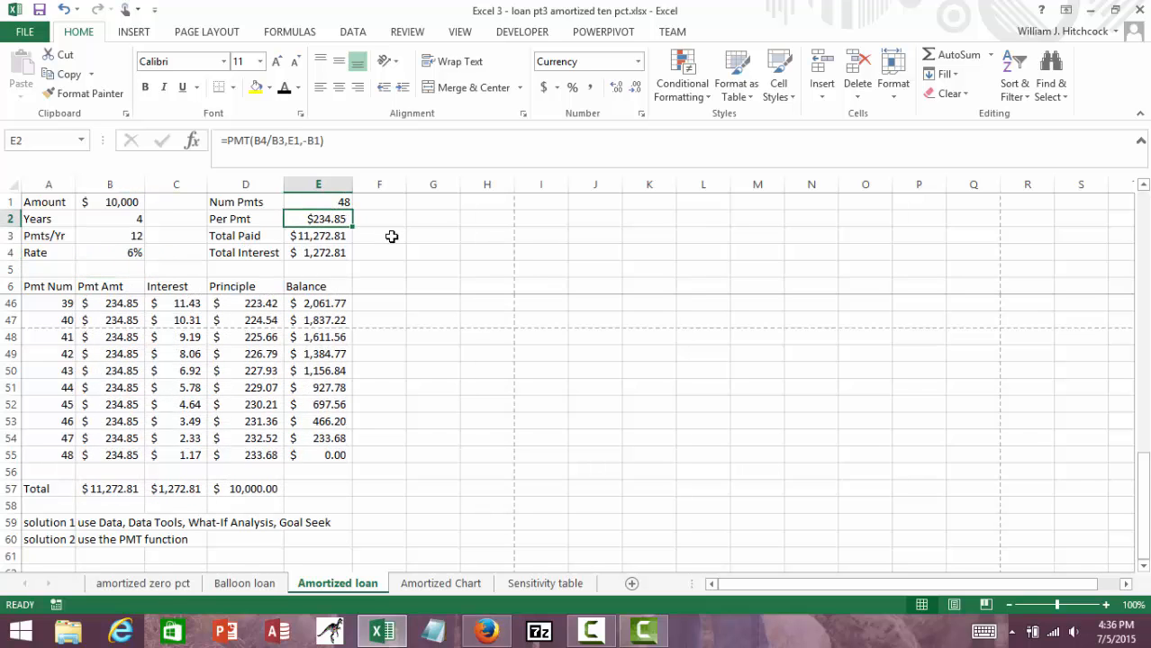
Return to the Sensitivity table sheet and calculate Total Paid in E3 with =E1*E2
{"action": "left_click", "coordinate": [541, 584]}
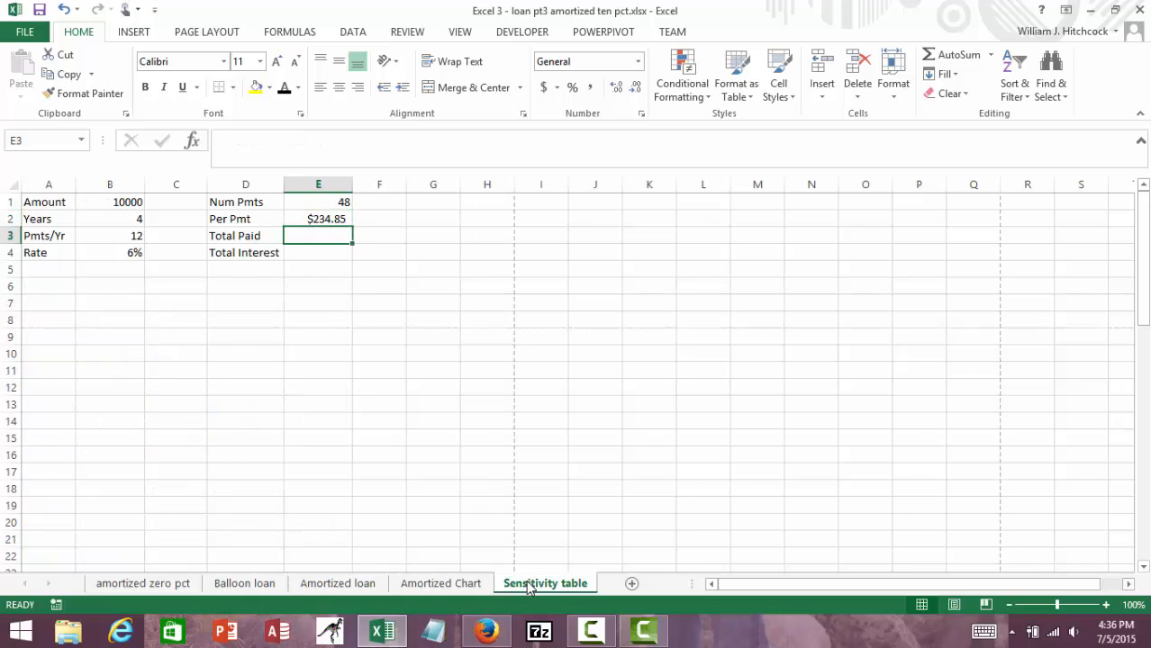
{"action": "type", "text": "="}
{"action": "key", "text": "Up"}
{"action": "key", "text": "Up"}
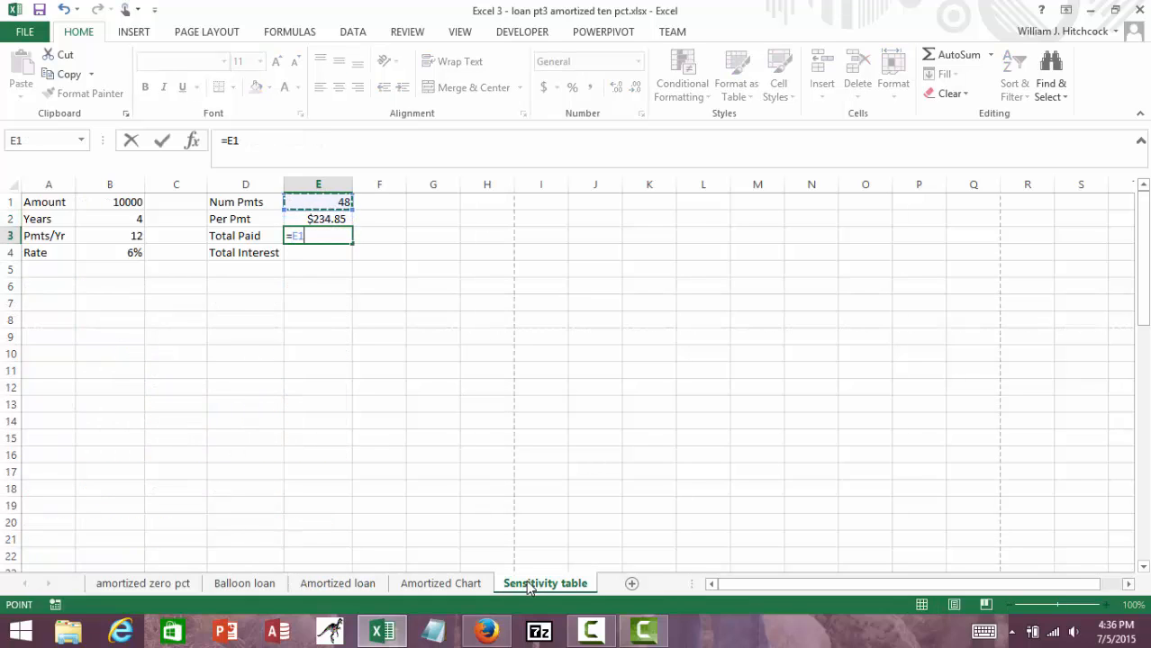
{"action": "type", "text": "*"}
{"action": "key", "text": "Up"}
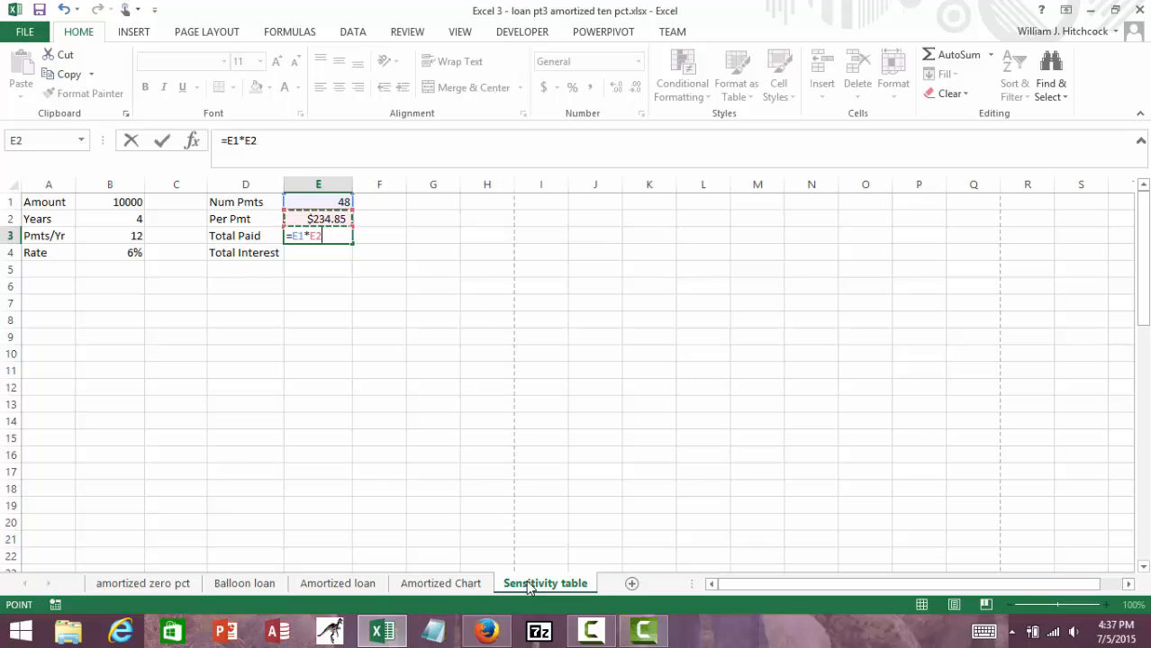
{"action": "key", "text": "Return"}
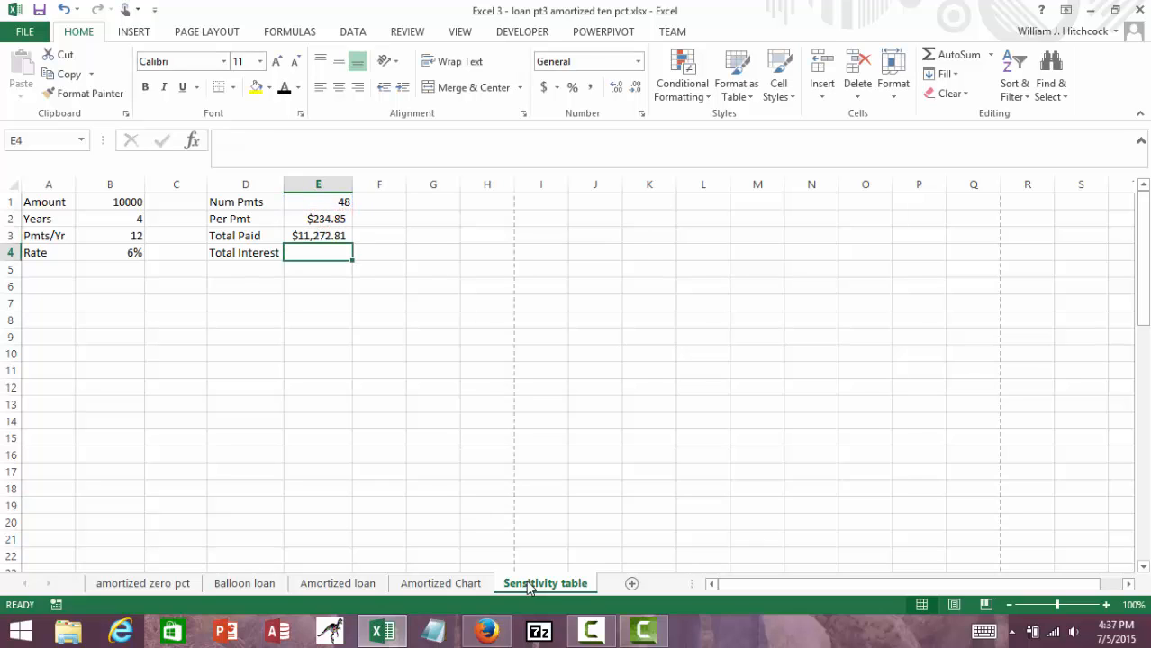
Calculate Total Interest in E4 as total paid minus the loan amount with =E3-B1
{"action": "type", "text": "="}
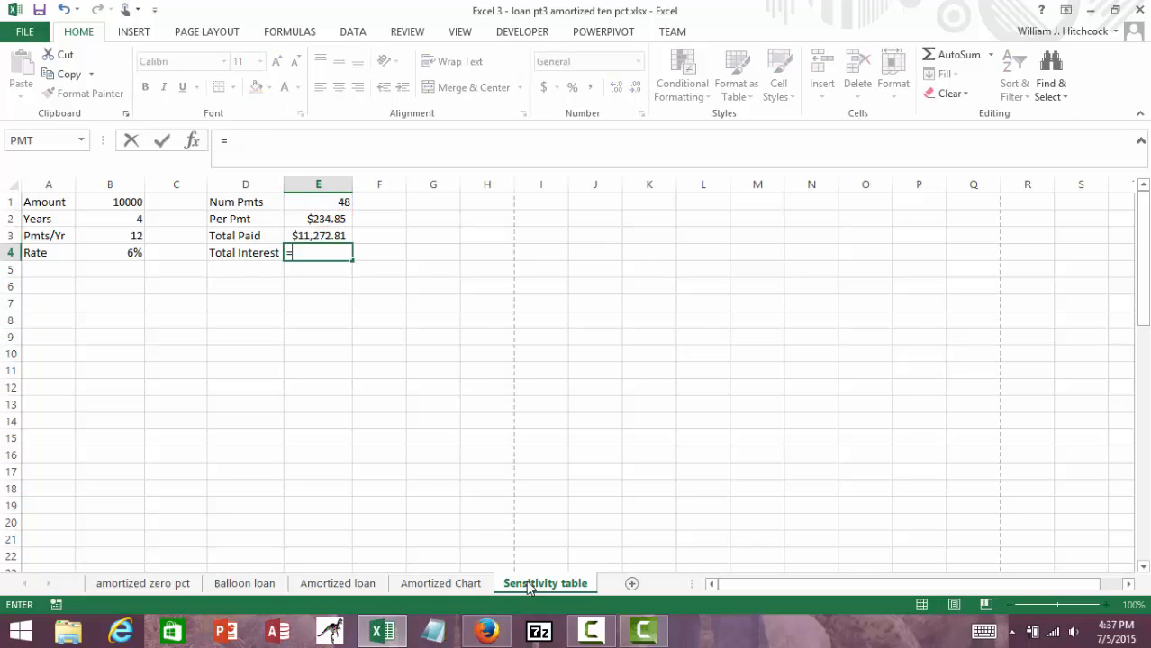
{"action": "key", "text": "Up"}
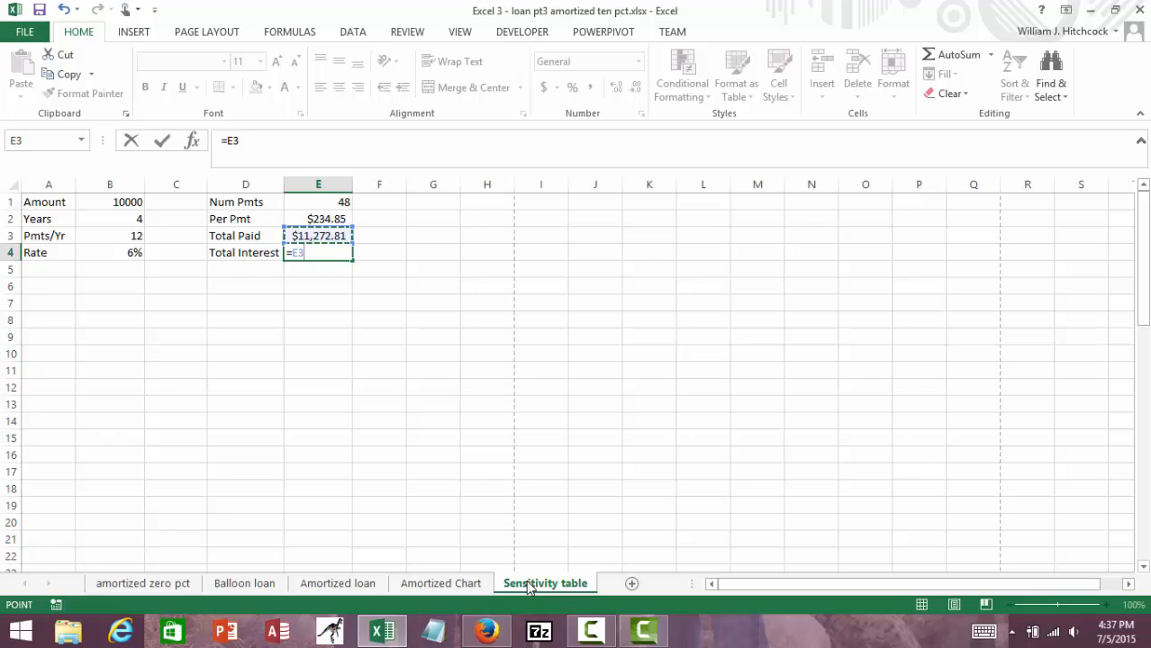
{"action": "type", "text": "-"}
{"action": "left_click", "coordinate": [112, 198]}
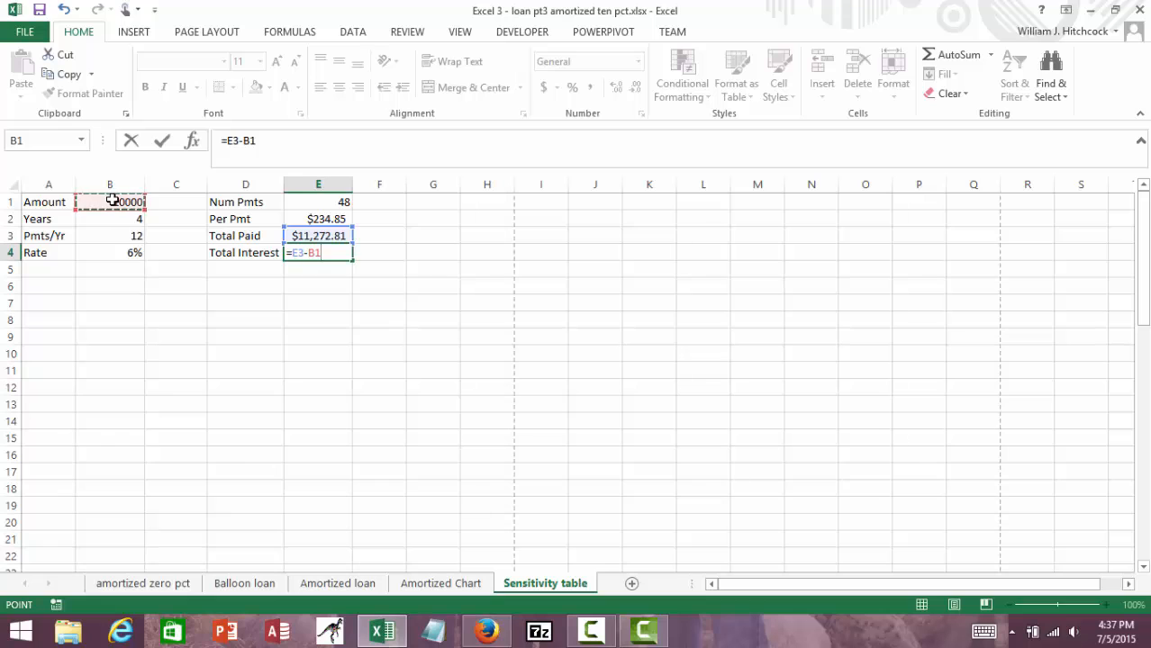
{"action": "key", "text": "Return"}
{"action": "left_click", "coordinate": [296, 223]}
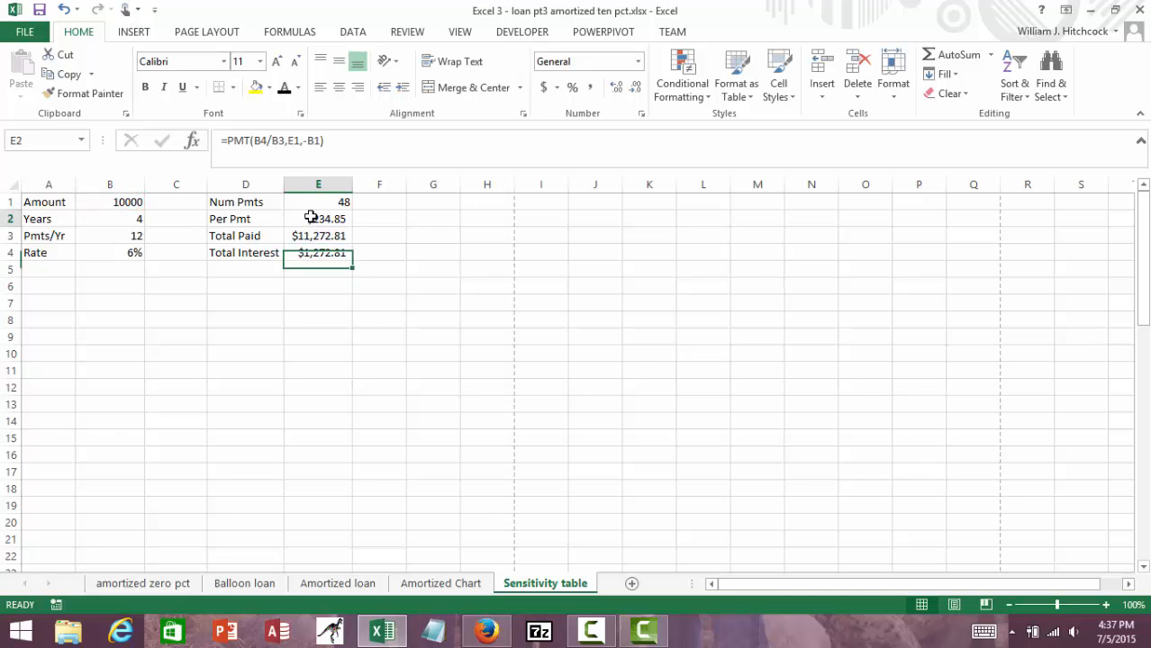
Copy the currency format of the Per Pmt value in E2 to the loan amount in B1
{"action": "left_click", "coordinate": [83, 93]}
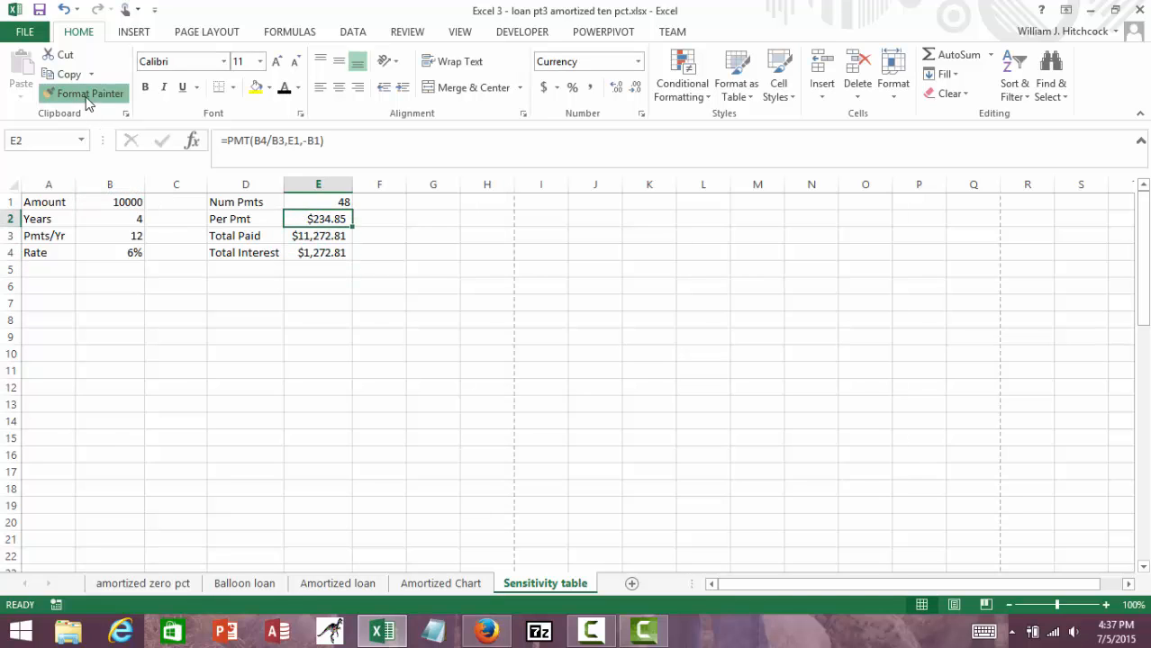
{"action": "left_click", "coordinate": [120, 198]}
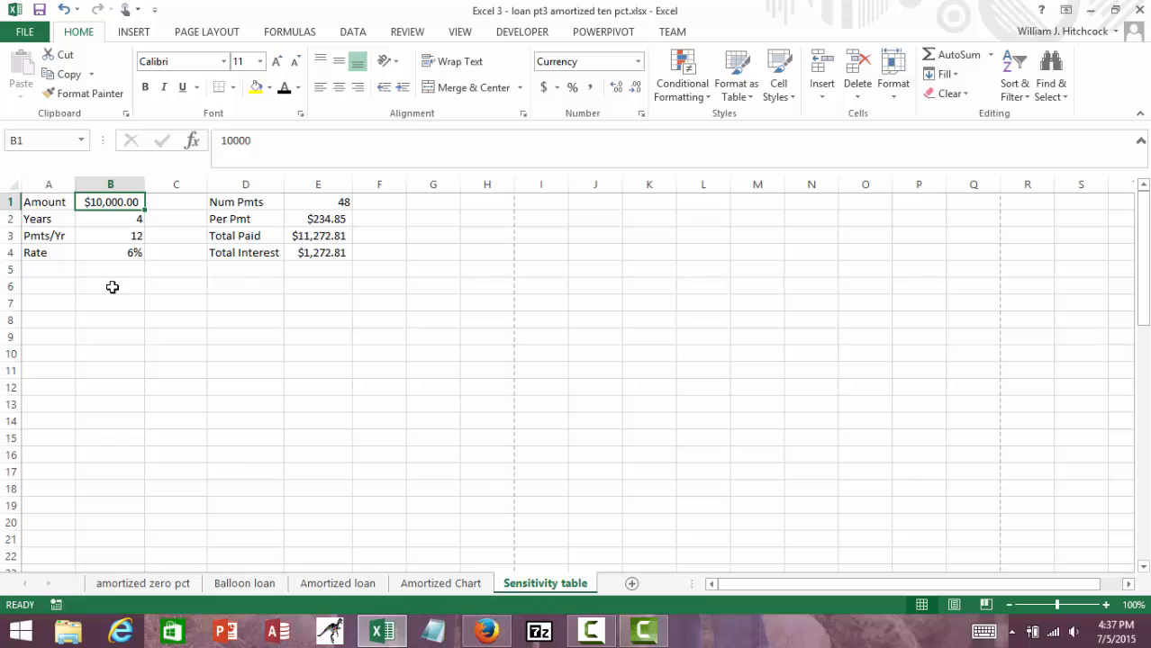
Enter an increment of 2000 for the amount in C1 and .50% for the rate in C4
{"action": "left_click", "coordinate": [176, 206]}
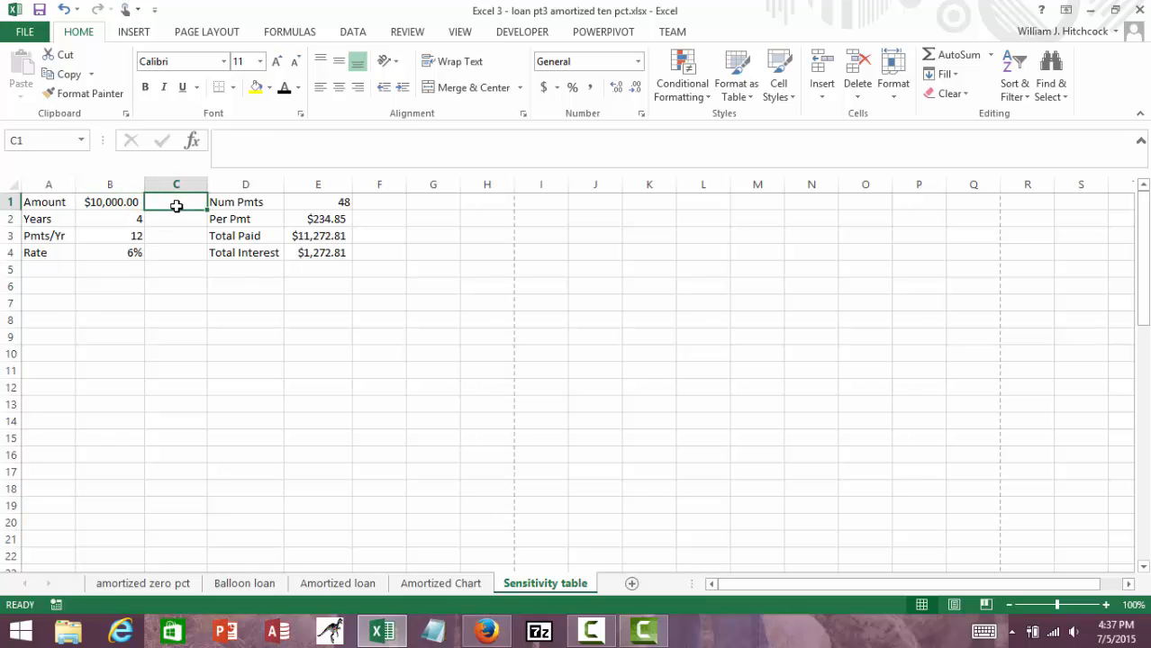
{"action": "type", "text": "2000"}
{"action": "key", "text": "Return"}
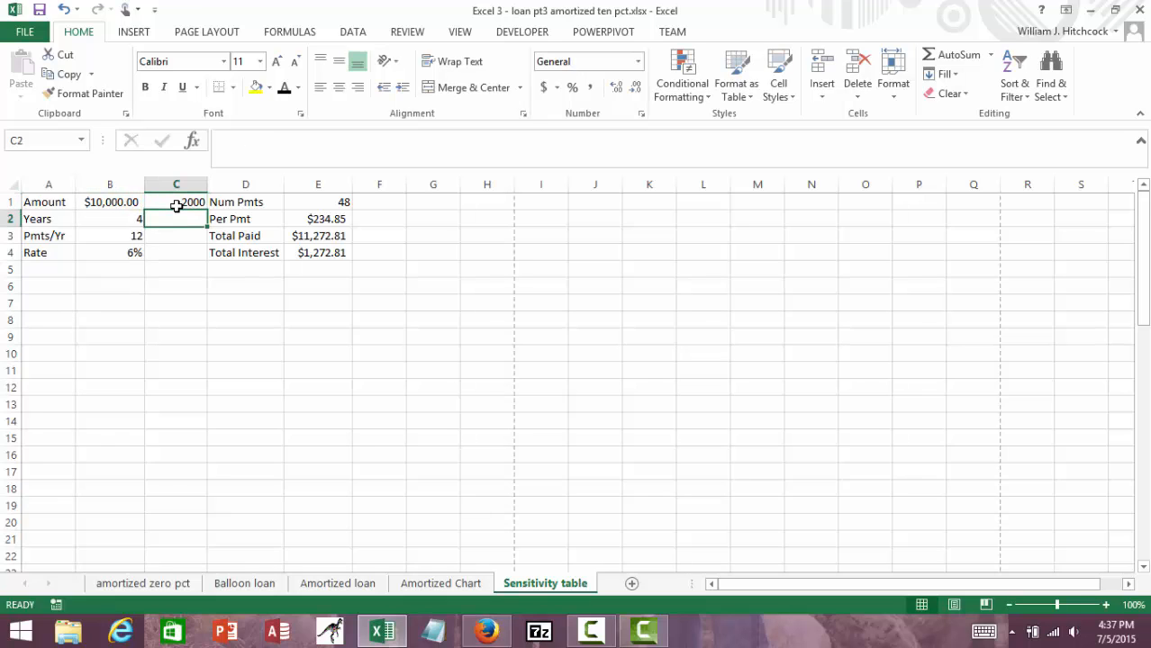
{"action": "key", "text": "Down"}
{"action": "key", "text": "Down"}
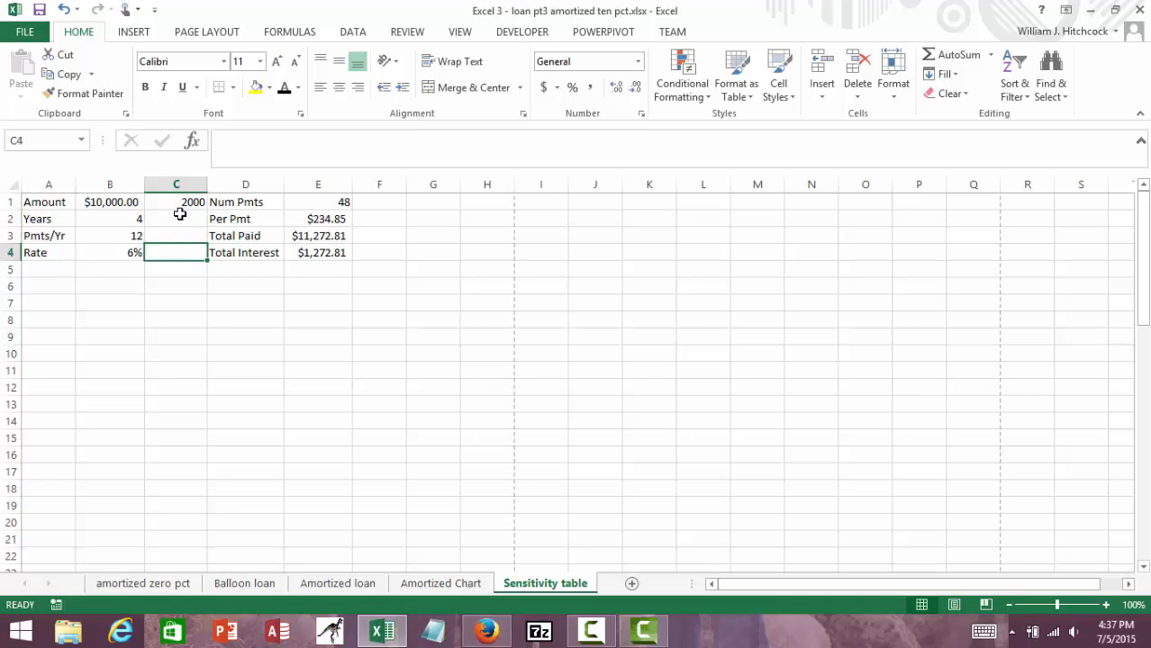
{"action": "type", "text": ".50"}
{"action": "type", "text": "%"}
{"action": "key", "text": "Return"}
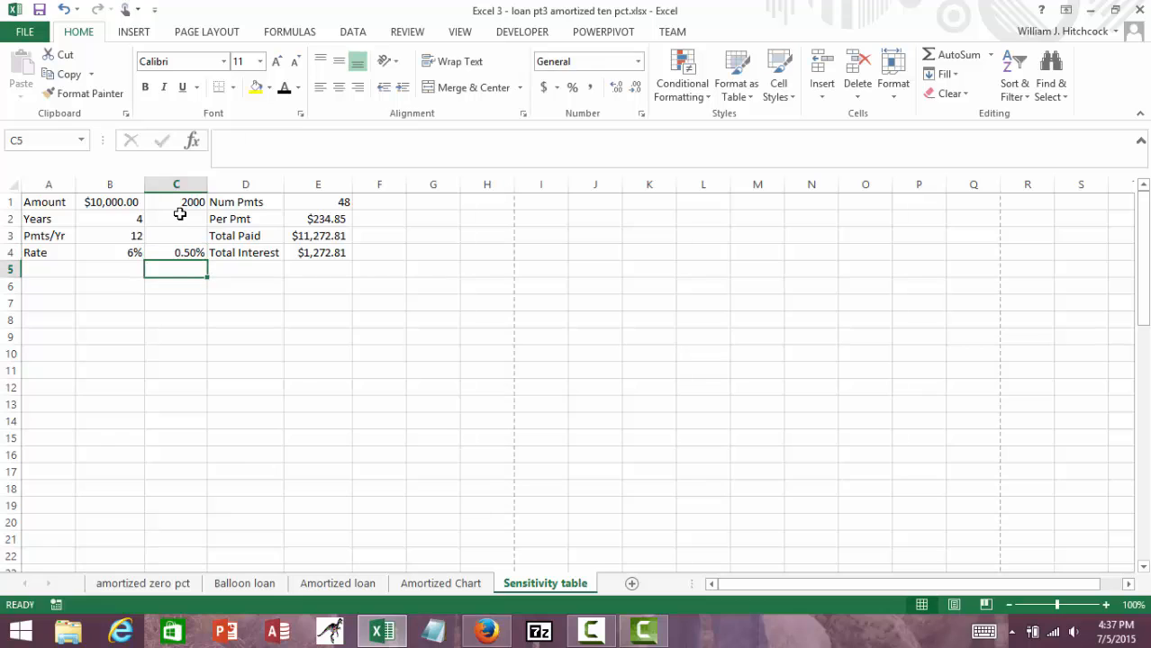
Link A7 to the loan amount with =B1 as the first amount in the table's row headings
{"action": "left_click", "coordinate": [48, 307]}
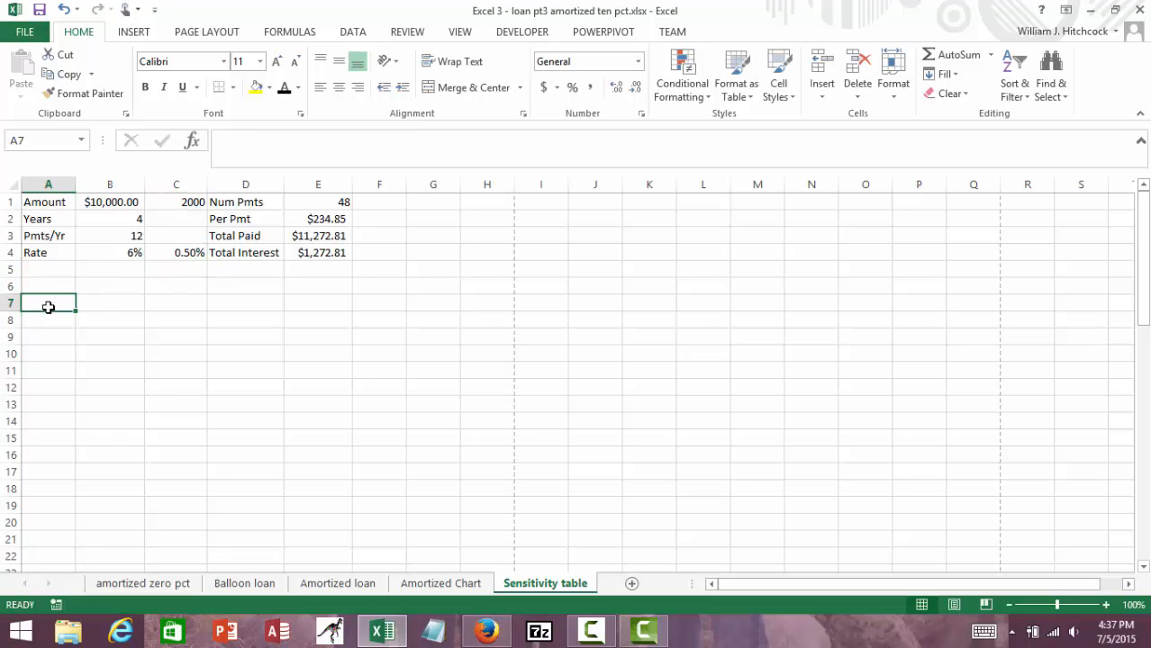
{"action": "type", "text": "="}
{"action": "left_click", "coordinate": [108, 200]}
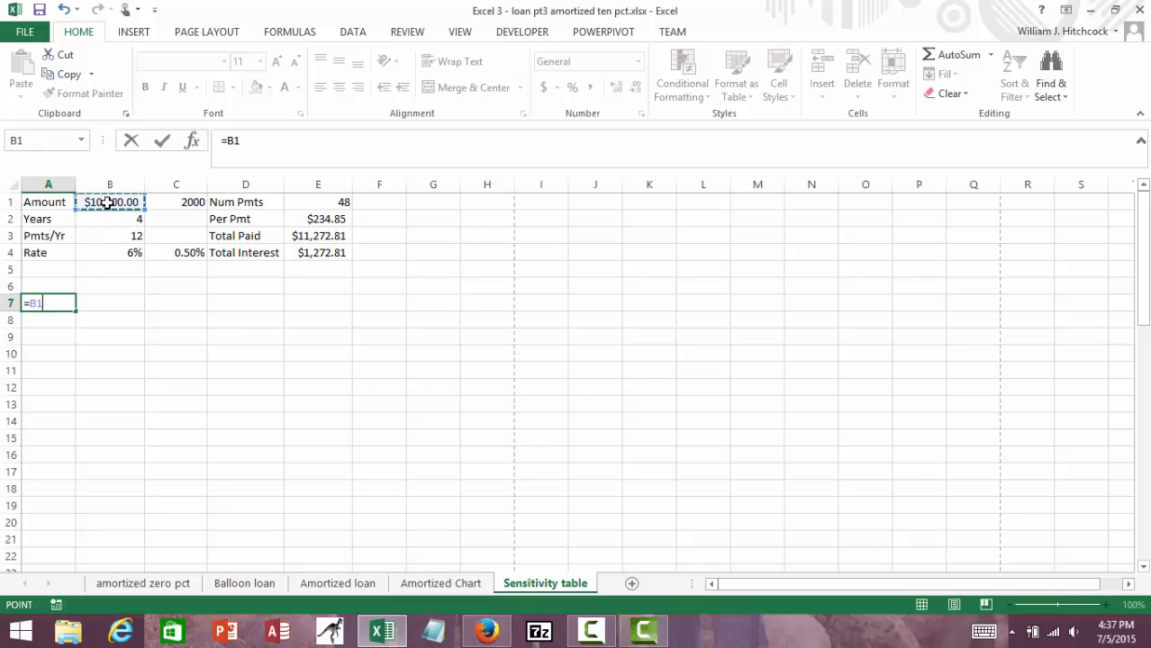
{"action": "key", "text": "Return"}
Calculate the second loan amount in A8 by adding the amount increment with =A7+C1
{"action": "type", "text": "="}
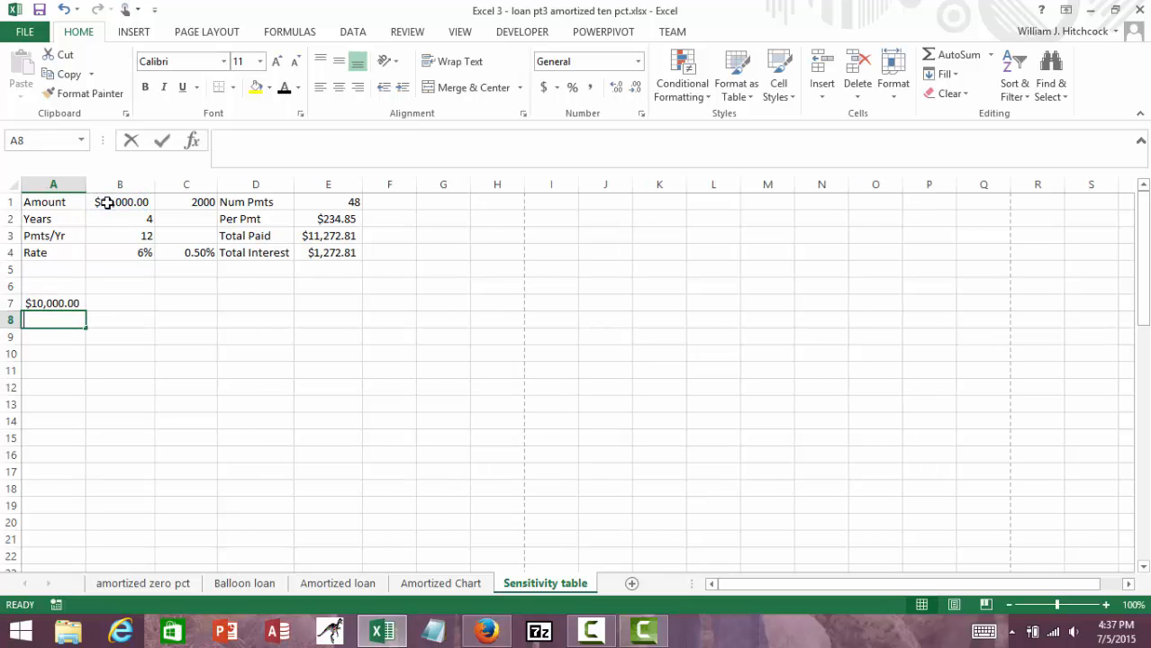
{"action": "key", "text": "Up"}
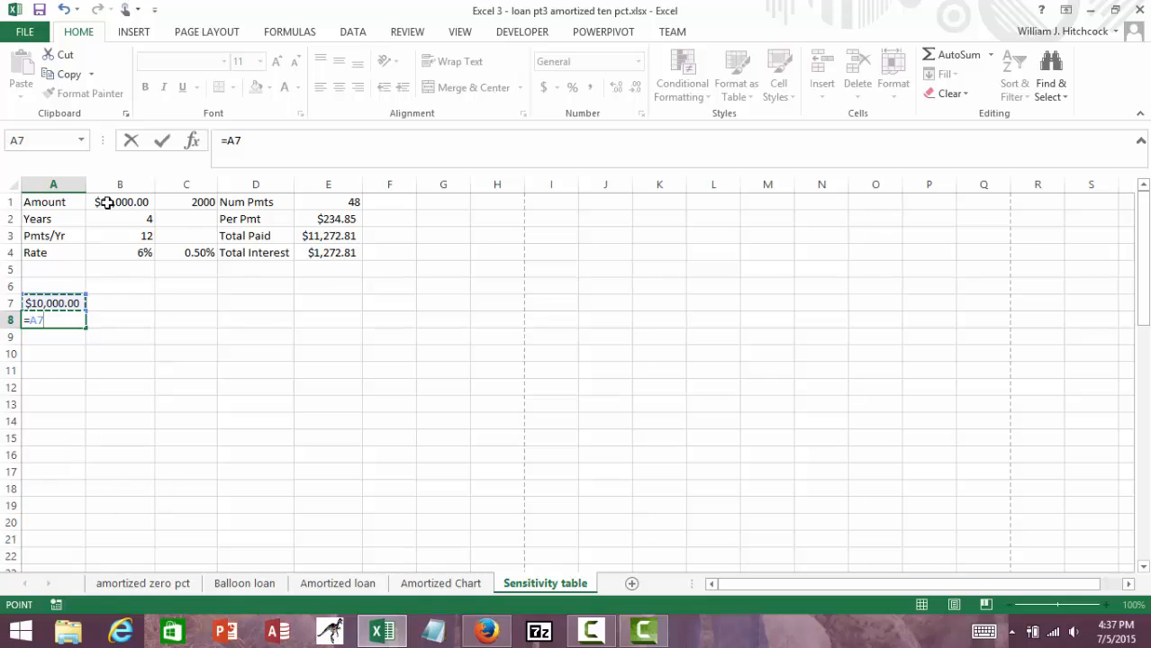
{"action": "type", "text": "+"}
{"action": "left_click", "coordinate": [184, 208]}
{"action": "key", "text": "Return"}
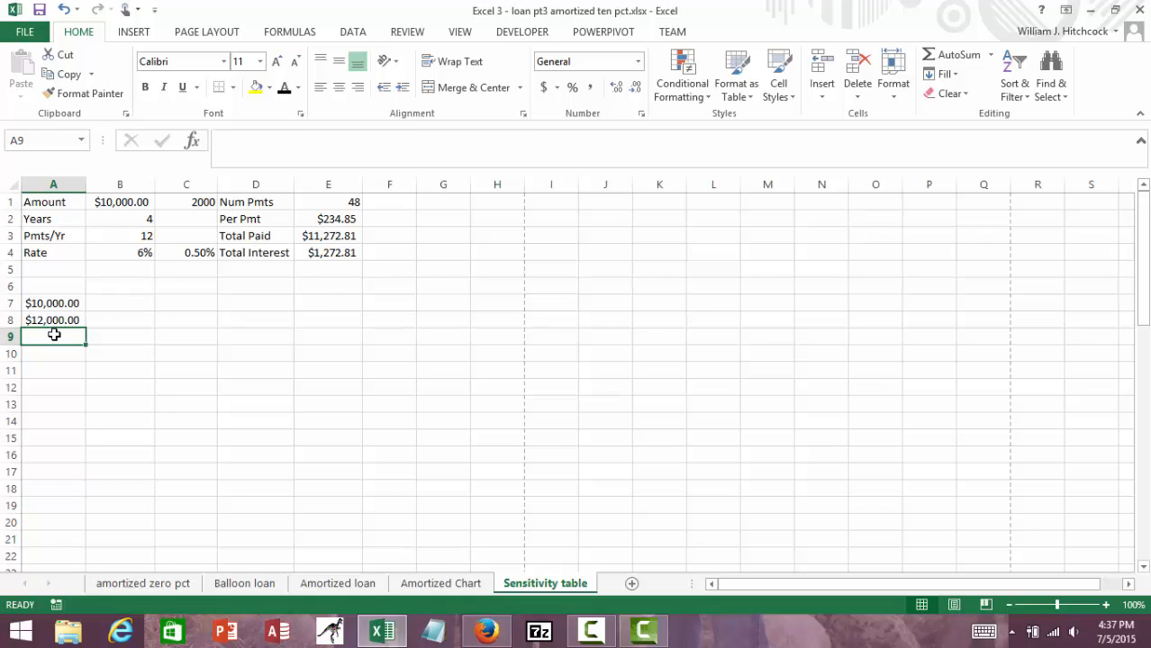
Fill the A8 formula =A7+C1 down through A13
{"action": "key", "text": "Down"}
{"action": "key", "text": "Down"}
{"action": "key", "text": "Down"}
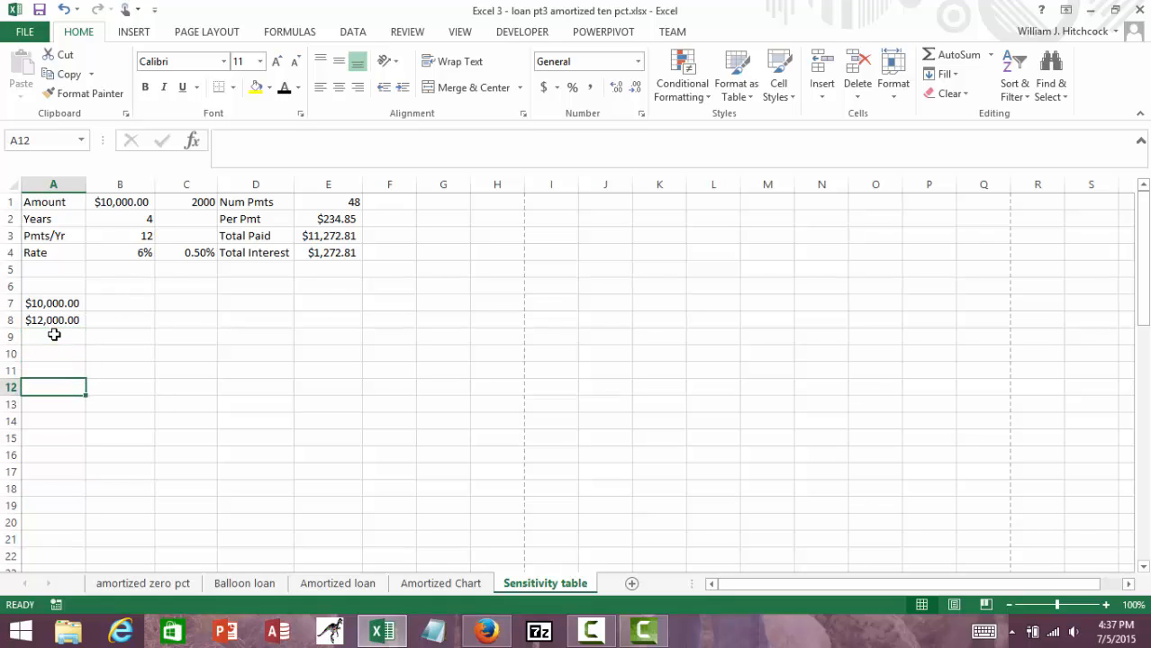
{"action": "key", "text": "Up"}
{"action": "key", "text": "Up"}
{"action": "key", "text": "Up"}
{"action": "key", "text": "Up"}
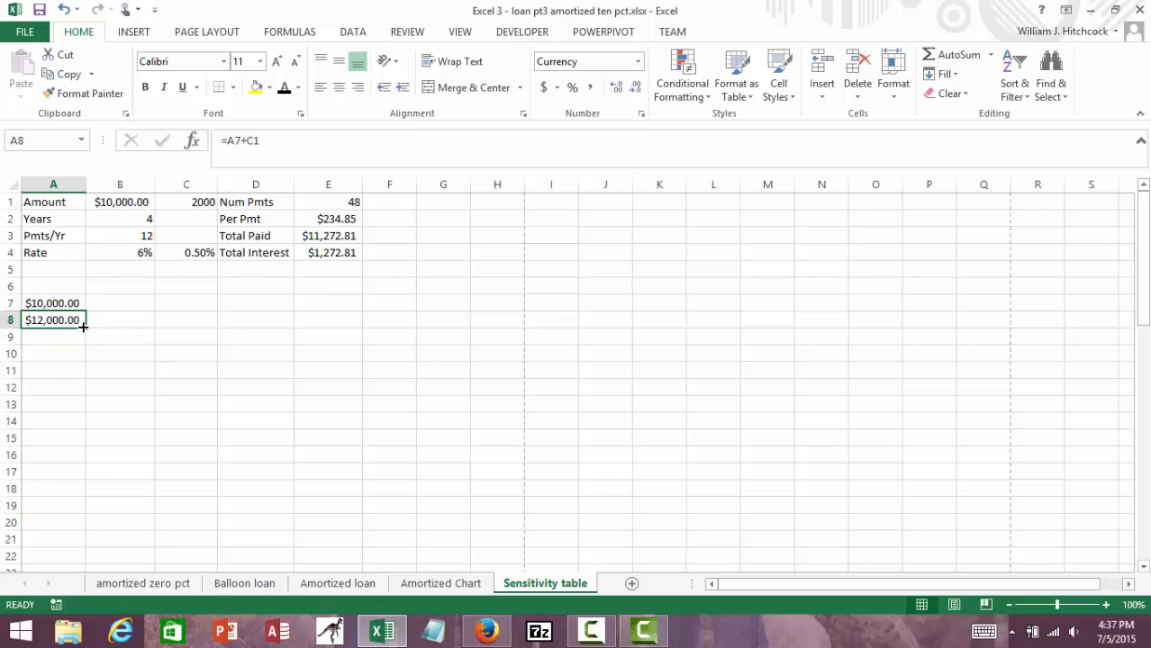
{"action": "left_click_drag", "start_coordinate": [85, 327], "coordinate": [85, 420]}
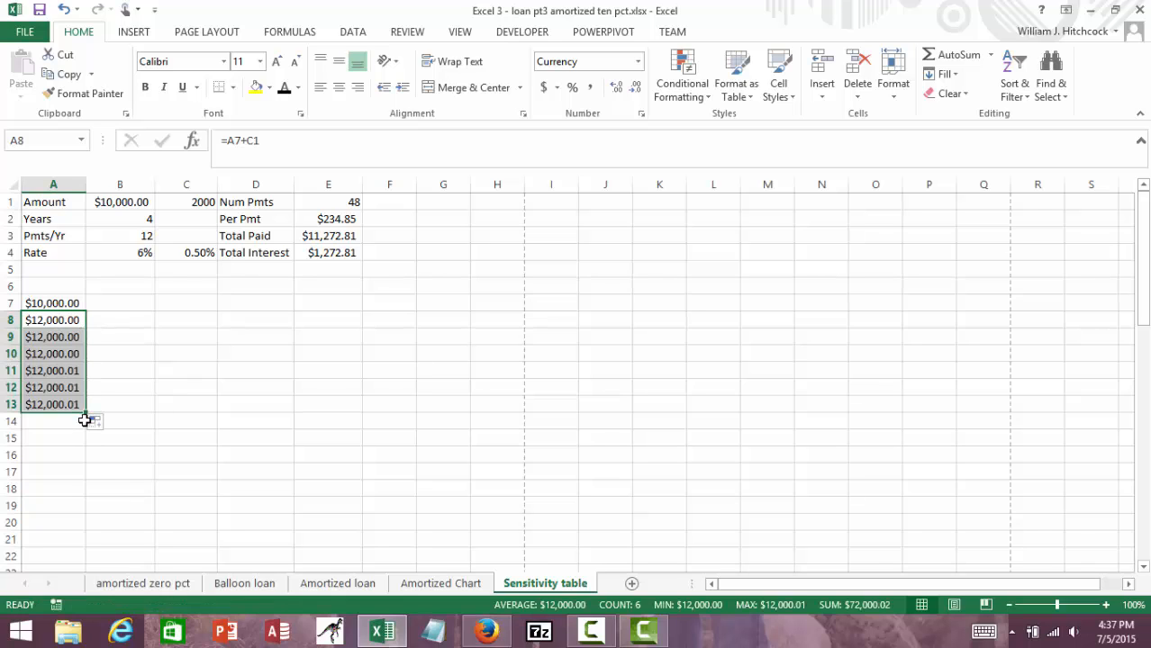
Lock the increment's row in A8 so the formula reads =A7+C$1, and fill it down through A13
{"action": "left_click", "coordinate": [64, 322]}
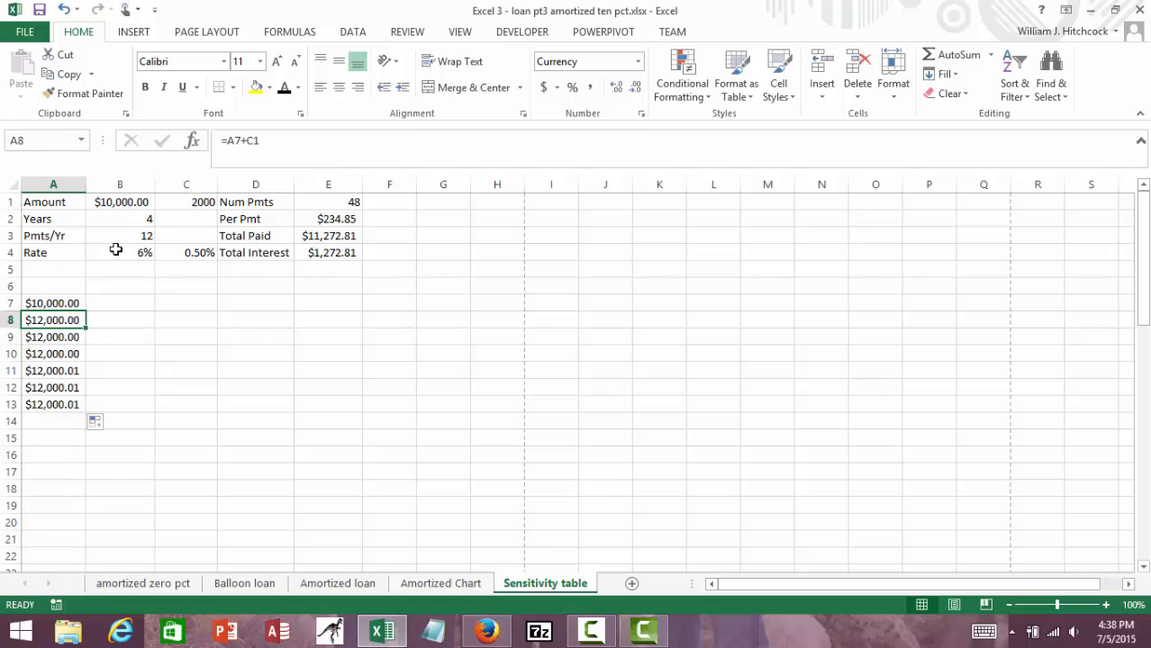
{"action": "left_click", "coordinate": [256, 139]}
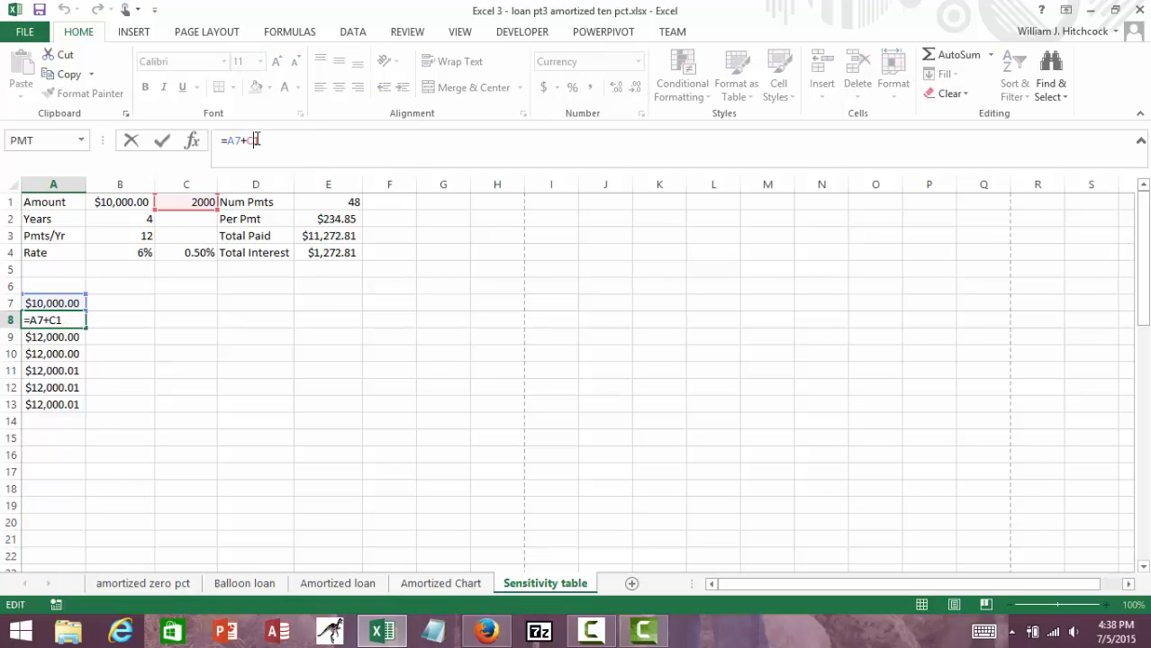
{"action": "type", "text": "$"}
{"action": "key", "text": "Return"}
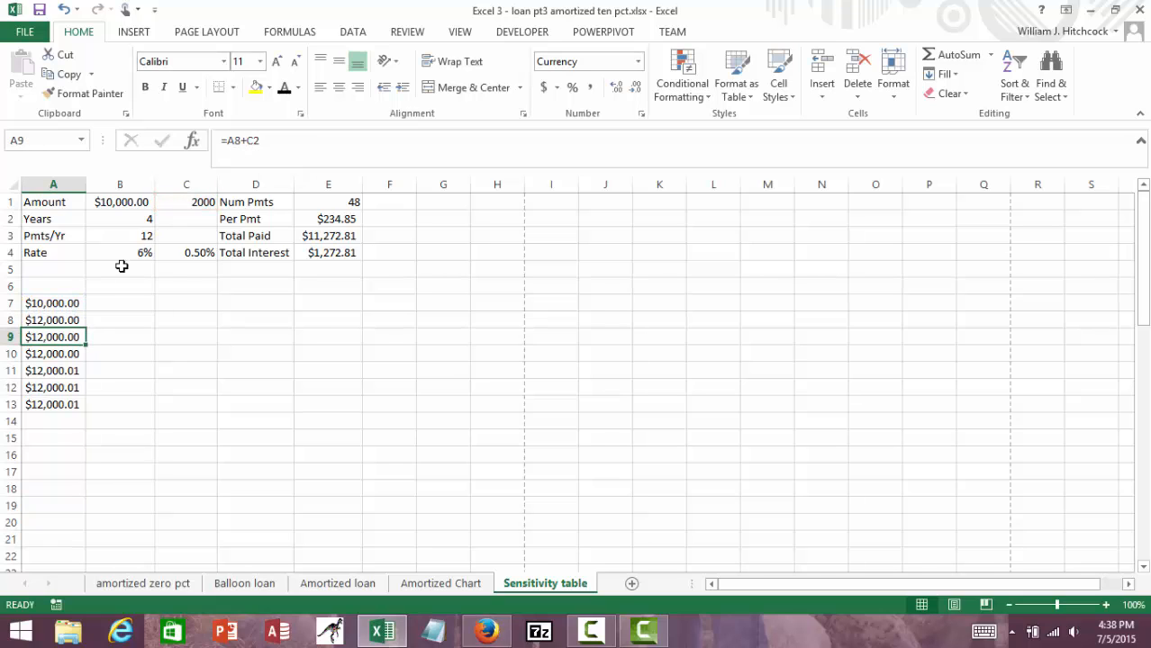
{"action": "left_click", "coordinate": [79, 322]}
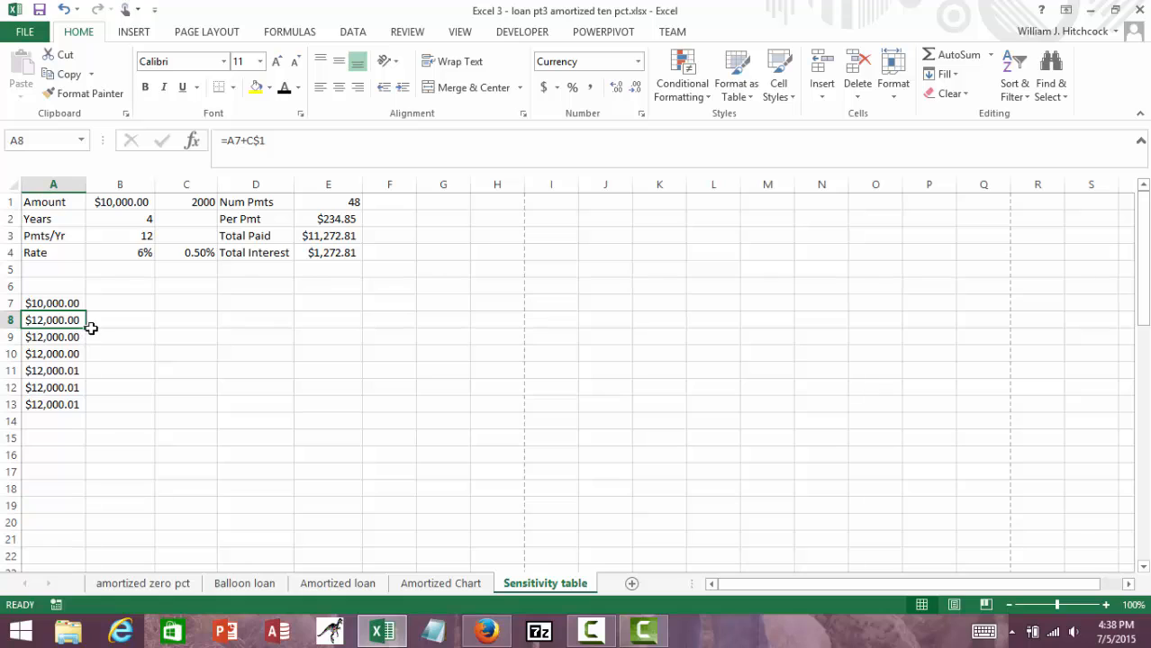
{"action": "left_click_drag", "start_coordinate": [86, 328], "coordinate": [83, 412]}
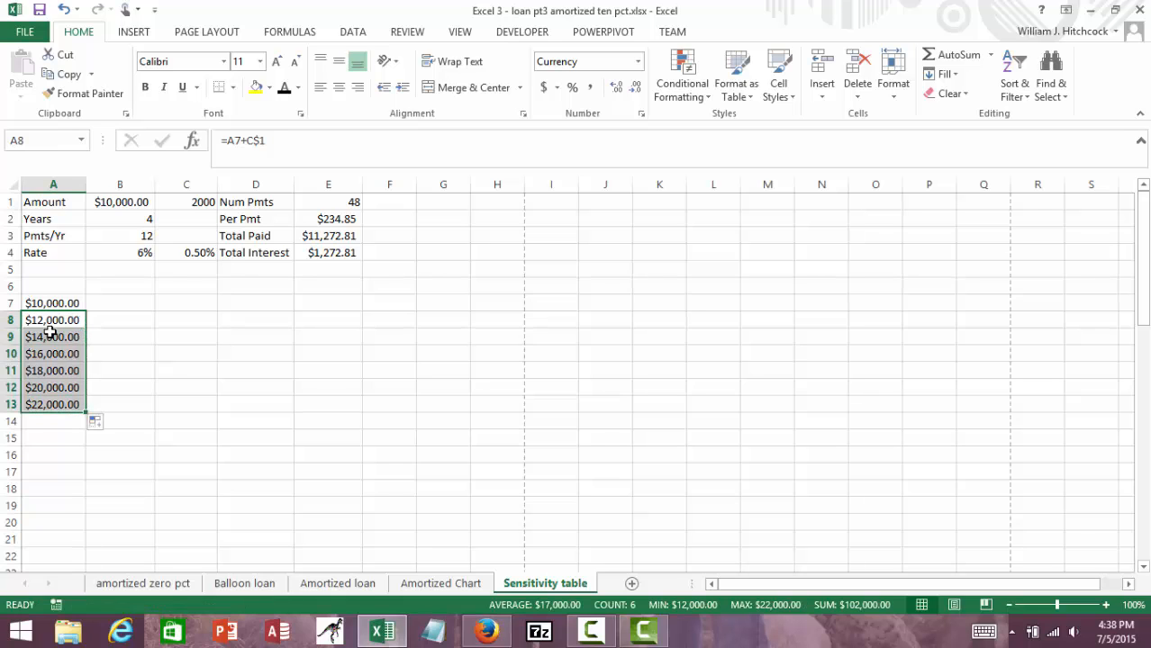
Step through the loan amounts in column A to check the copied formulas
{"action": "key", "text": "Down"}
{"action": "key", "text": "Down"}
{"action": "key", "text": "Down"}
{"action": "key", "text": "Down"}
{"action": "key", "text": "Down"}
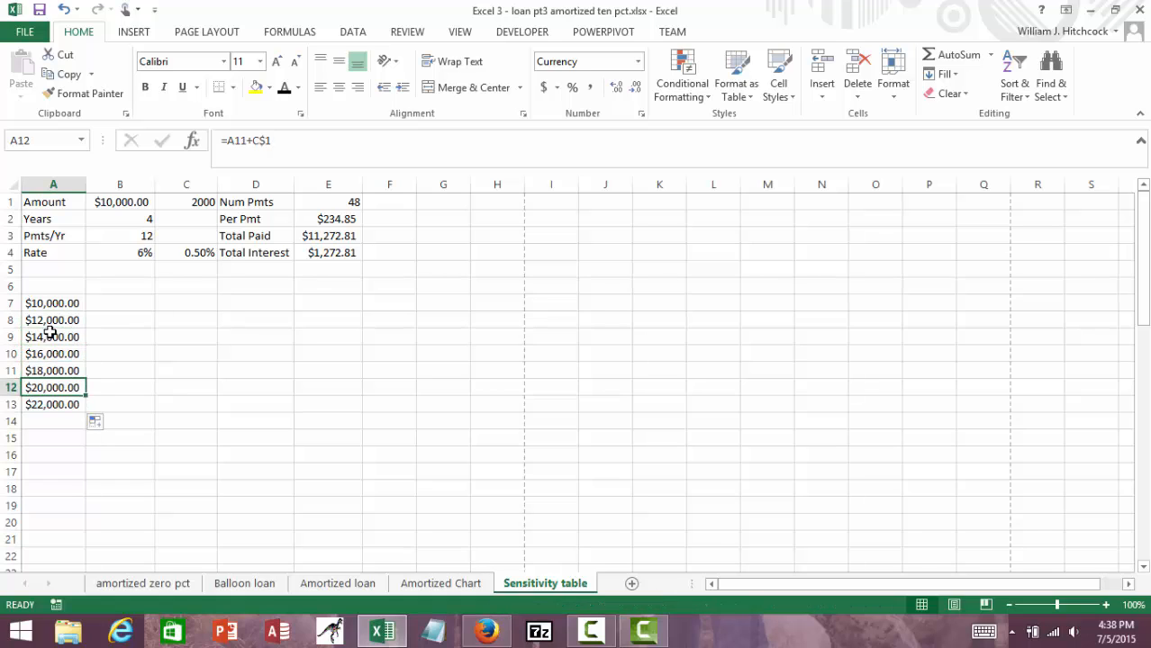
{"action": "key", "text": "Up"}
{"action": "key", "text": "Up"}
{"action": "key", "text": "Up"}
{"action": "key", "text": "Up"}
{"action": "key", "text": "Up"}
{"action": "key", "text": "Up"}
{"action": "key", "text": "Up"}
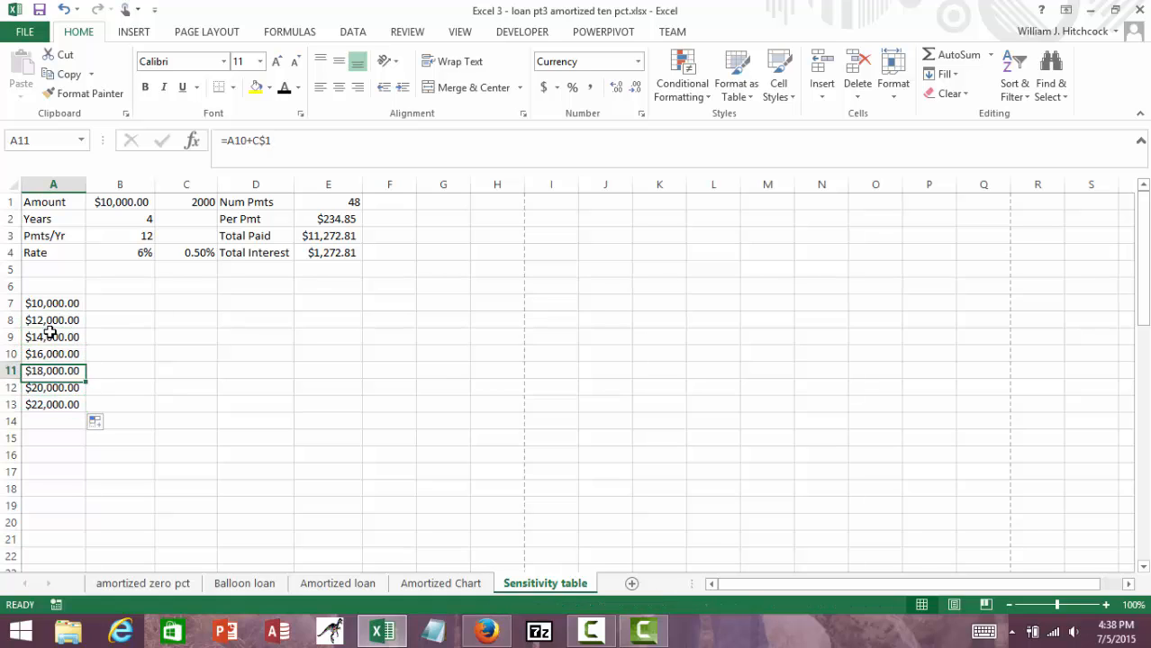
Link B6 to the loan rate with =B4 as the first rate in the table's column headings
{"action": "key", "text": "Right"}
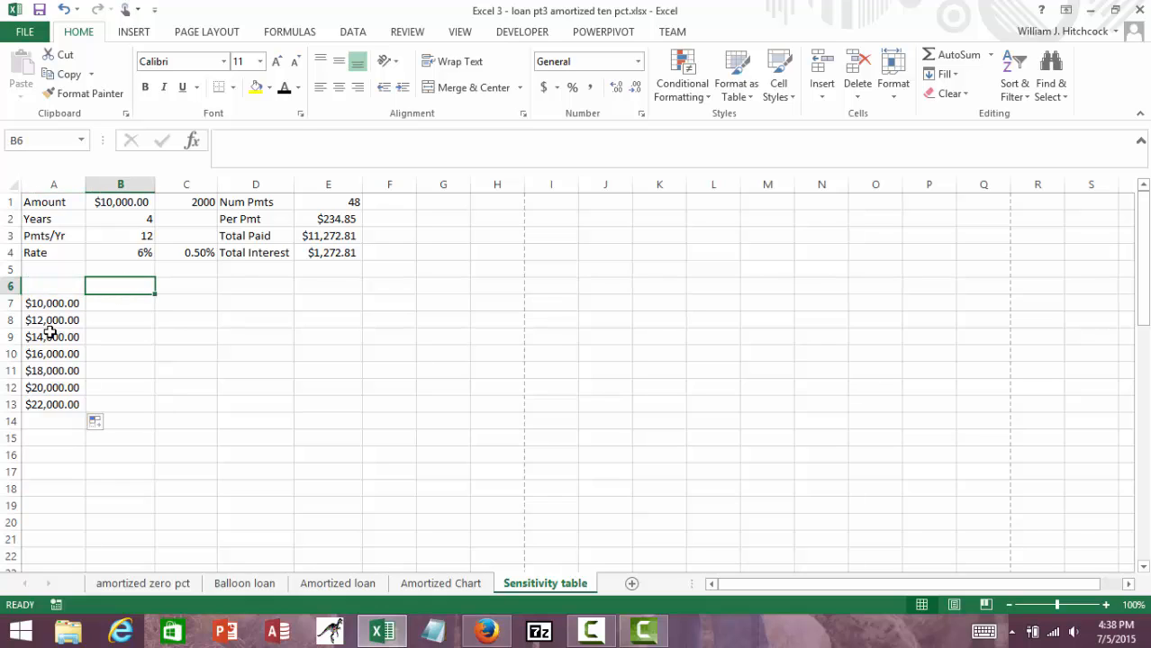
{"action": "type", "text": "="}
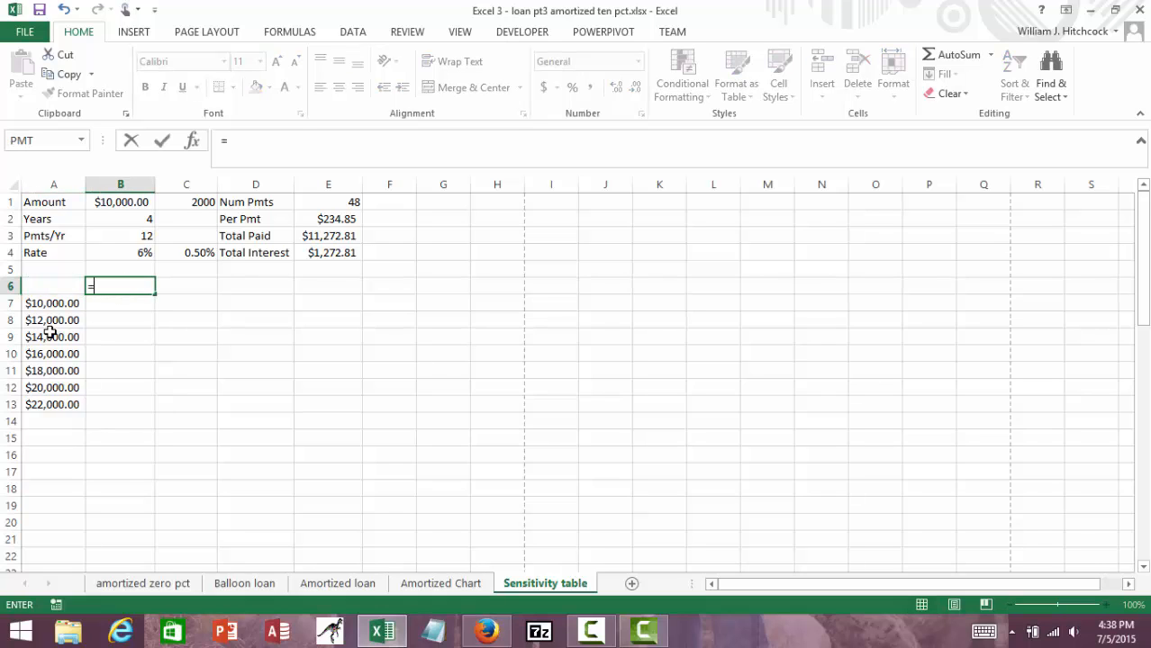
{"action": "key", "text": "Up"}
{"action": "key", "text": "Up"}
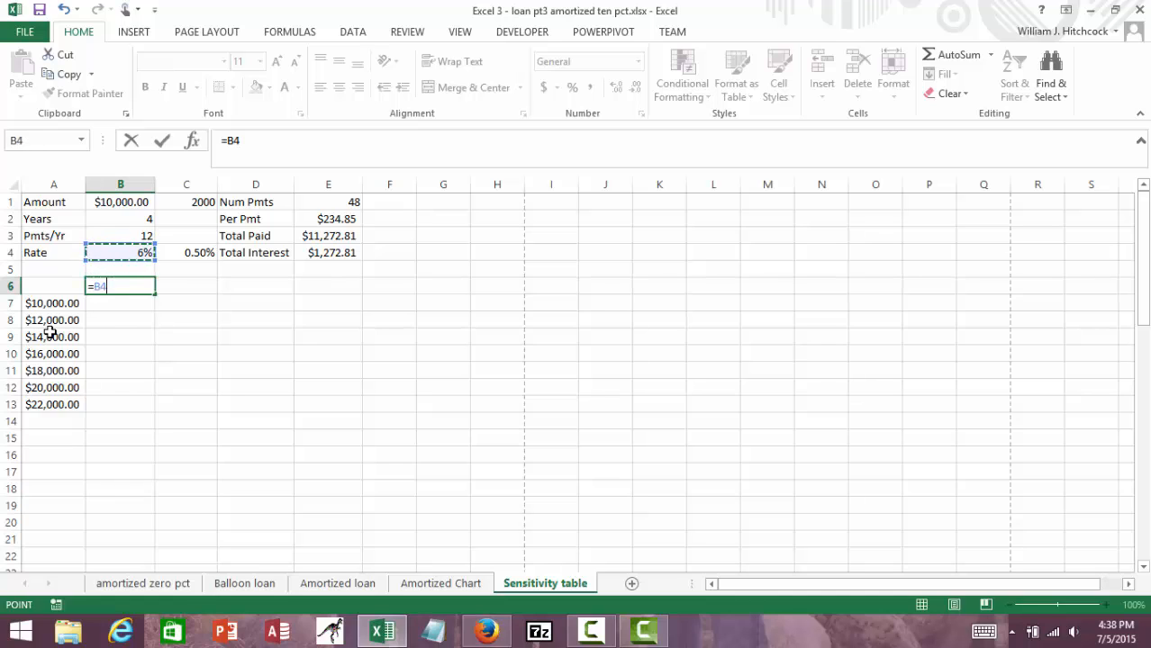
{"action": "key", "text": "Return"}
Calculate the second rate in C6 by adding the rate increment with =B6+C4
{"action": "key", "text": "Up"}
{"action": "key", "text": "Right"}
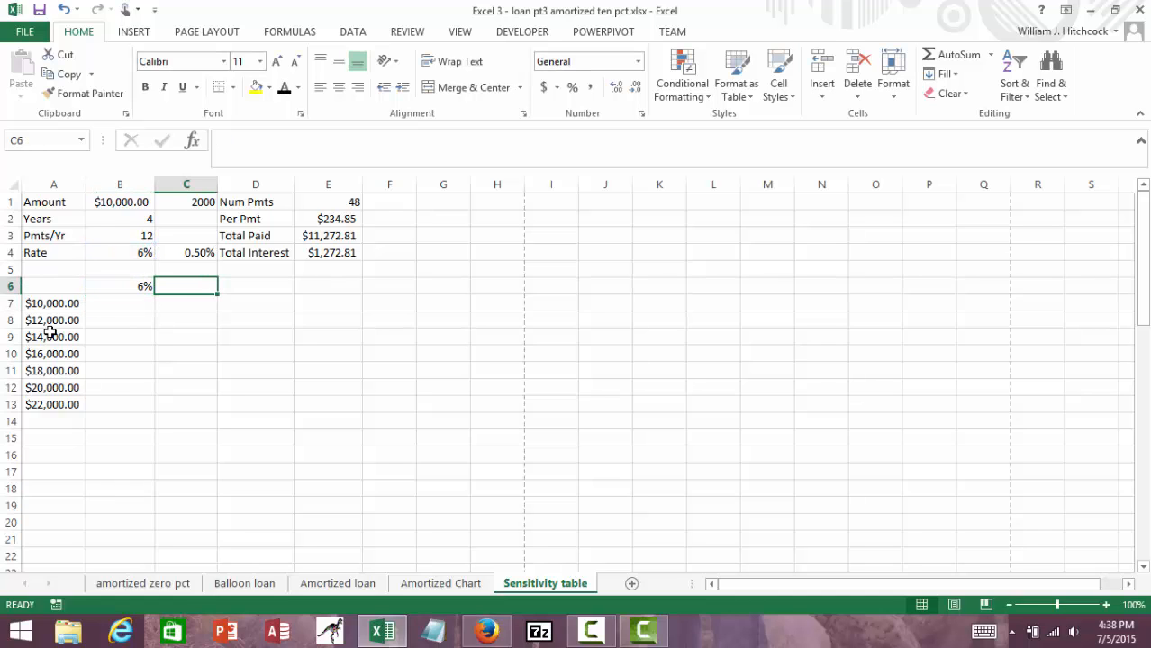
{"action": "type", "text": "="}
{"action": "key", "text": "Left"}
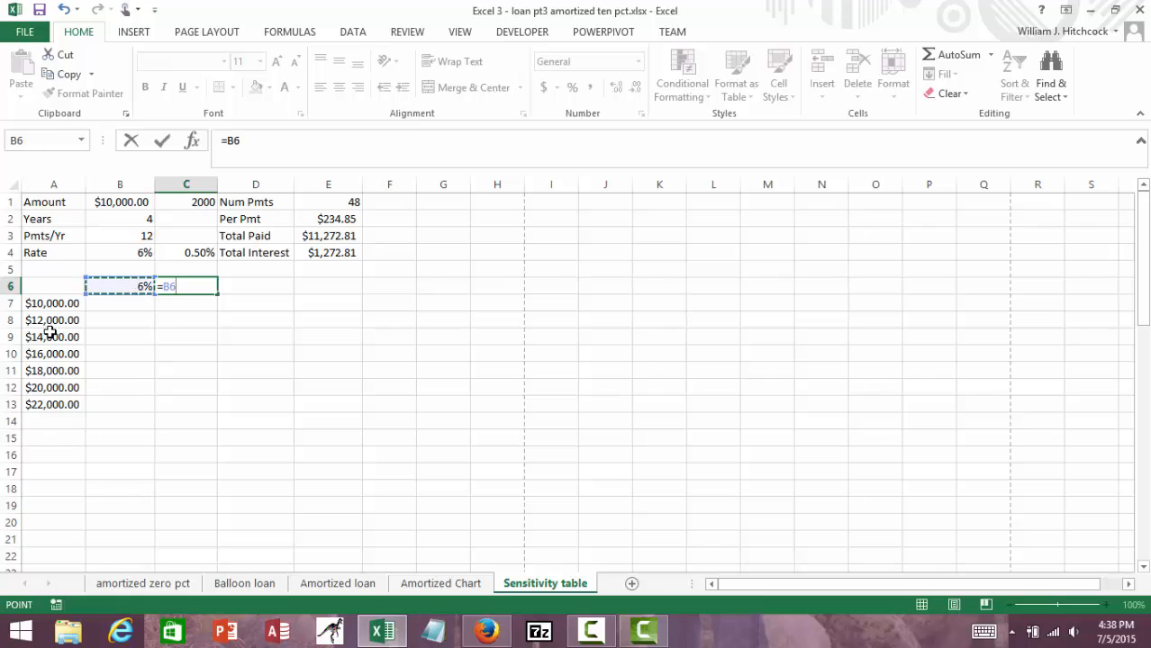
{"action": "type", "text": "+"}
{"action": "key", "text": "Up"}
{"action": "key", "text": "Up"}
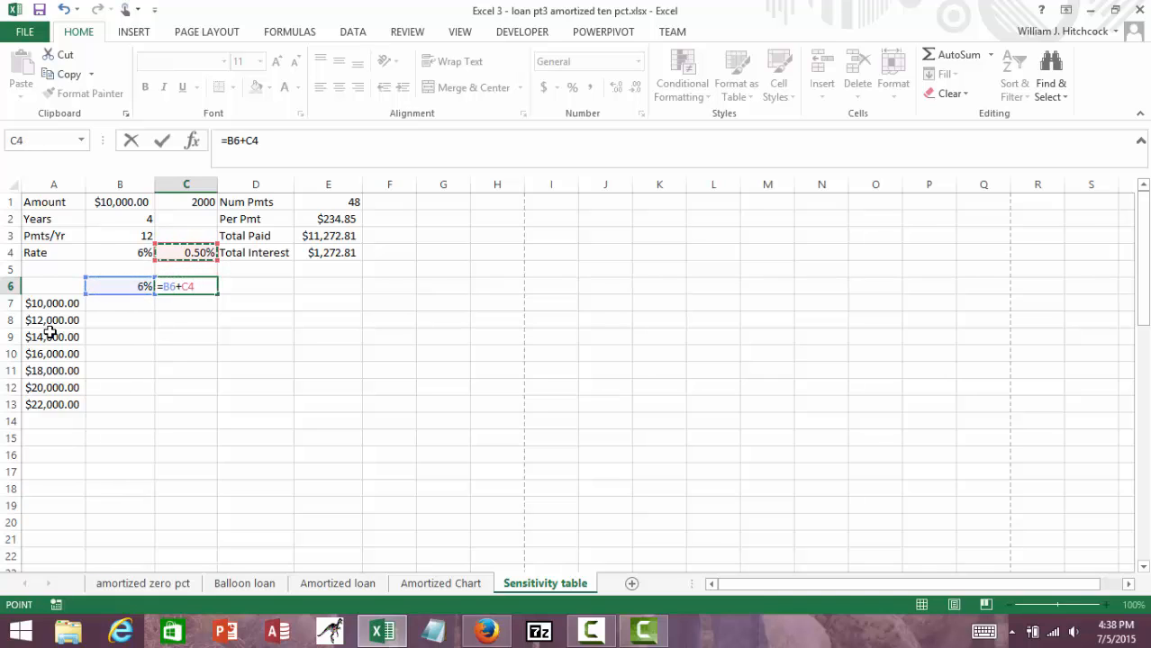
{"action": "key", "text": "Return"}
Format the rates in B6:C6 to show two decimal places
{"action": "key", "text": "Up"}
{"action": "key", "text": "Left"}
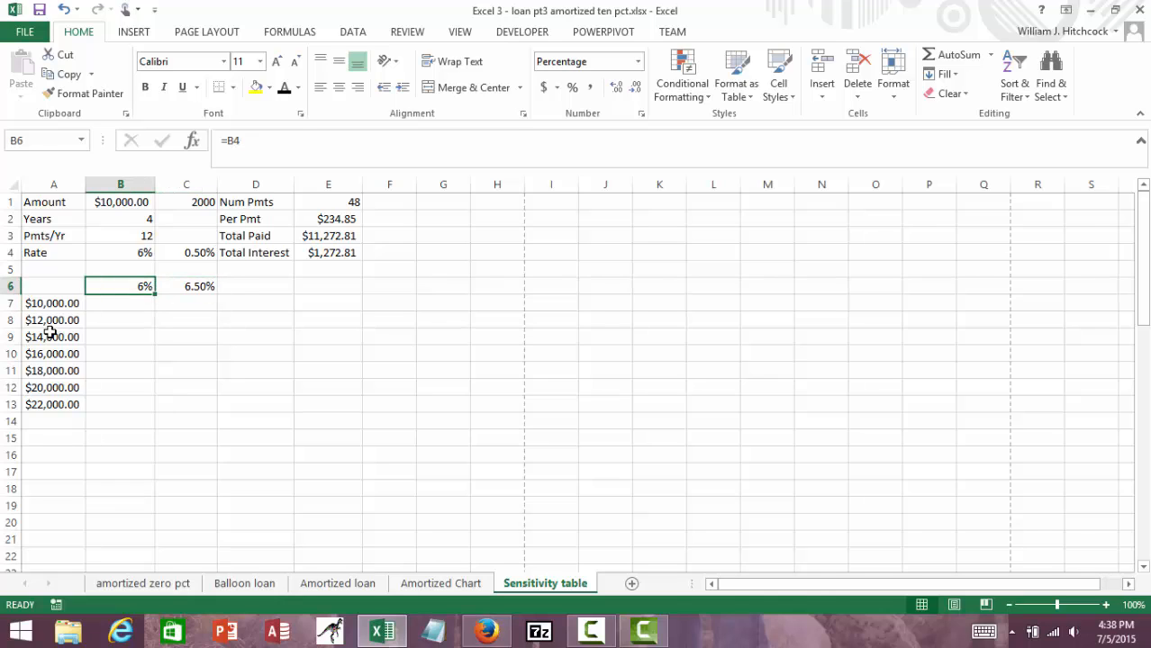
{"action": "key", "text": "shift+Right"}
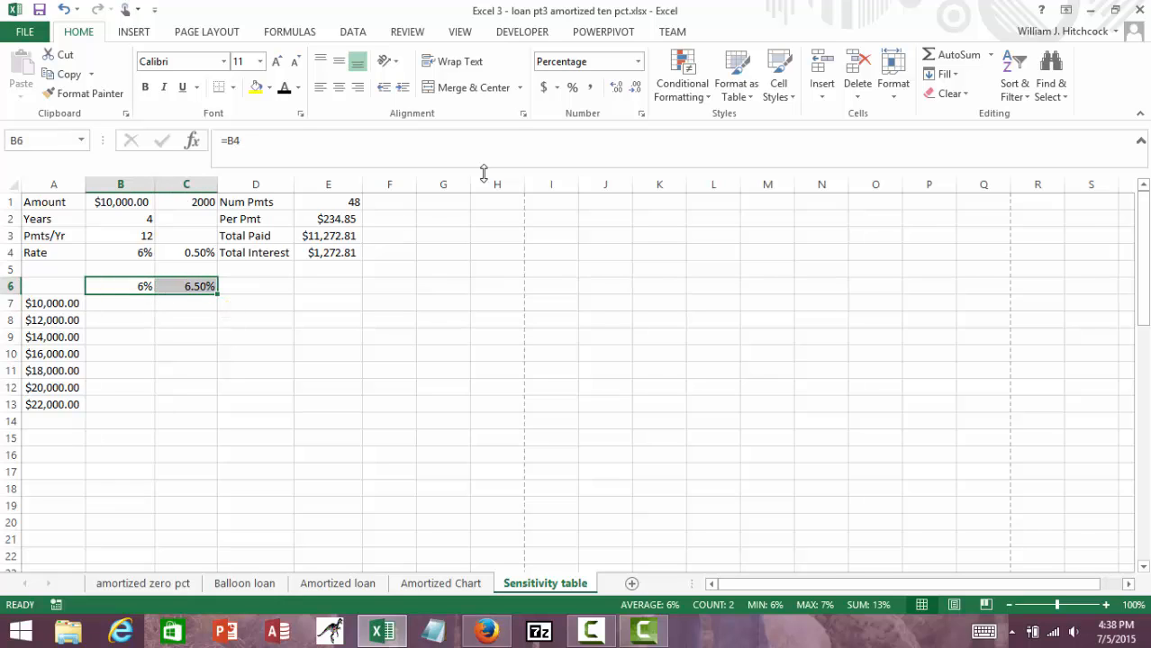
{"action": "left_click", "coordinate": [617, 87]}
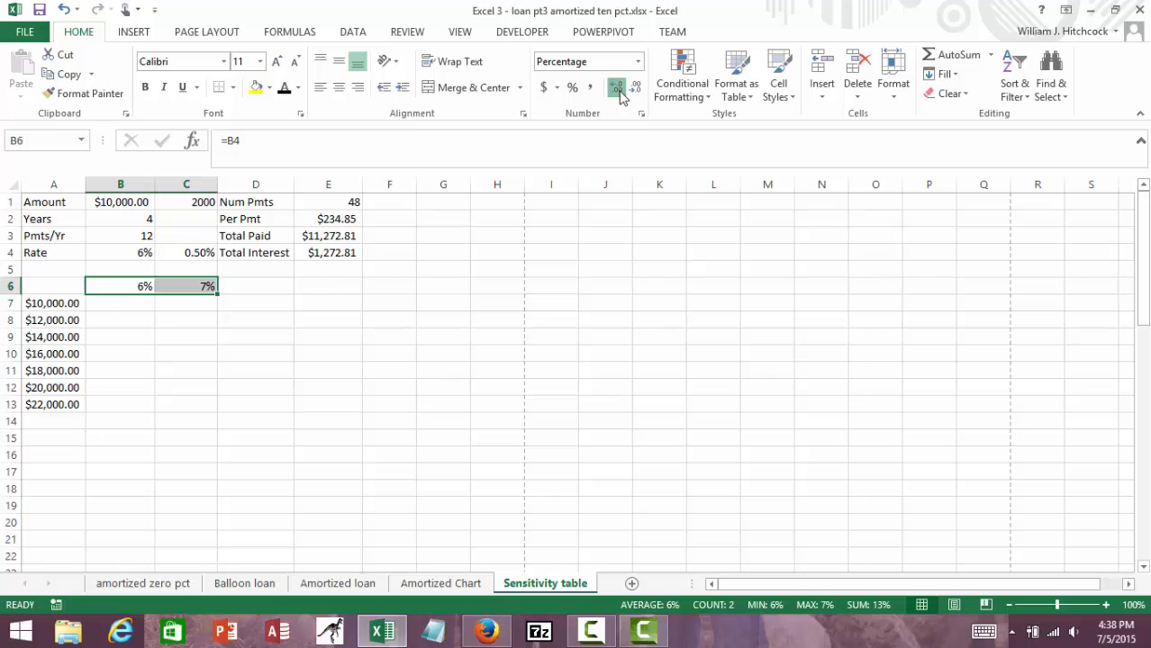
{"action": "left_click", "coordinate": [619, 93]}
{"action": "left_click", "coordinate": [619, 93]}
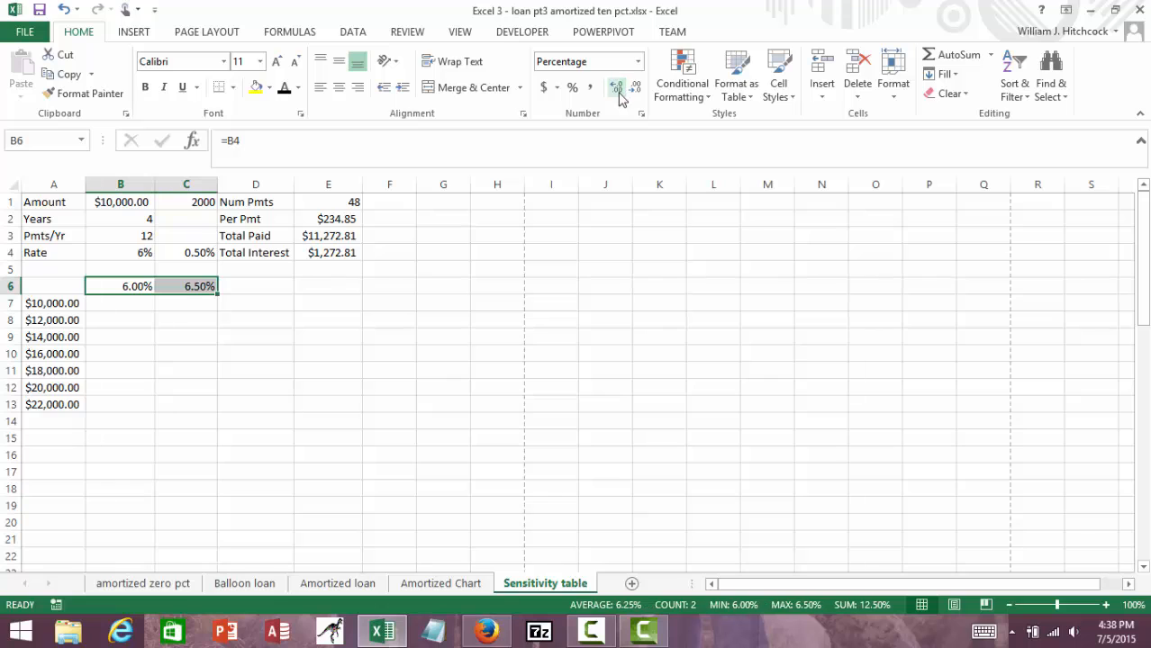
Calculate the third rate in D6 by adding the rate increment with =C6+C4
{"action": "left_click", "coordinate": [274, 296]}
{"action": "type", "text": "="}
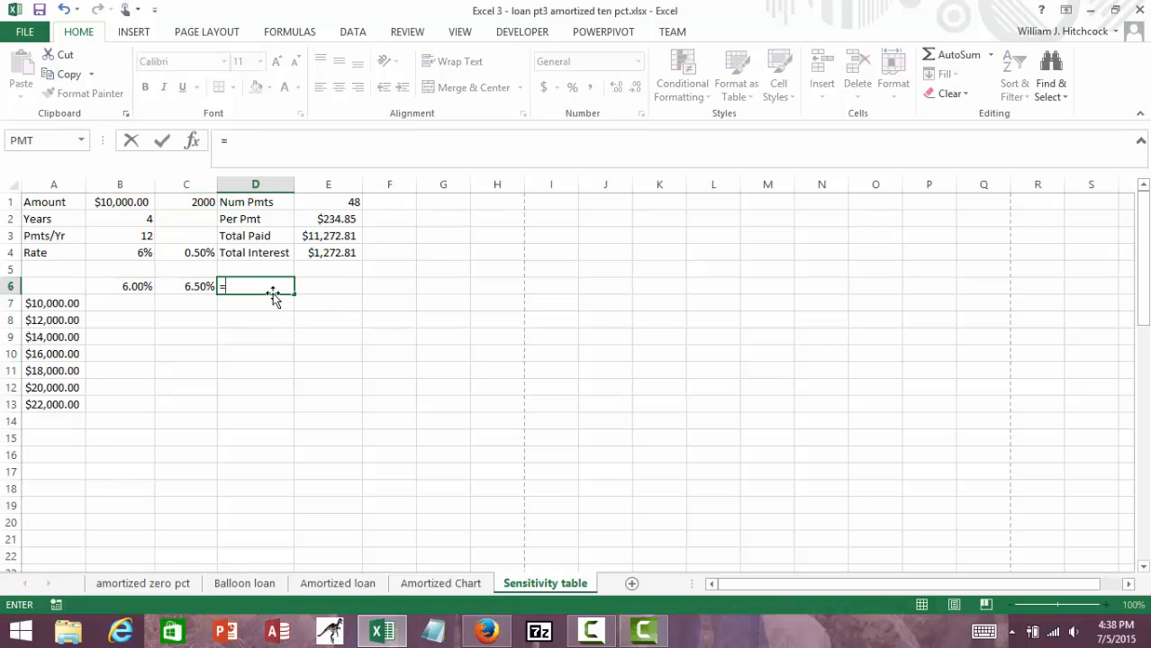
{"action": "key", "text": "Left"}
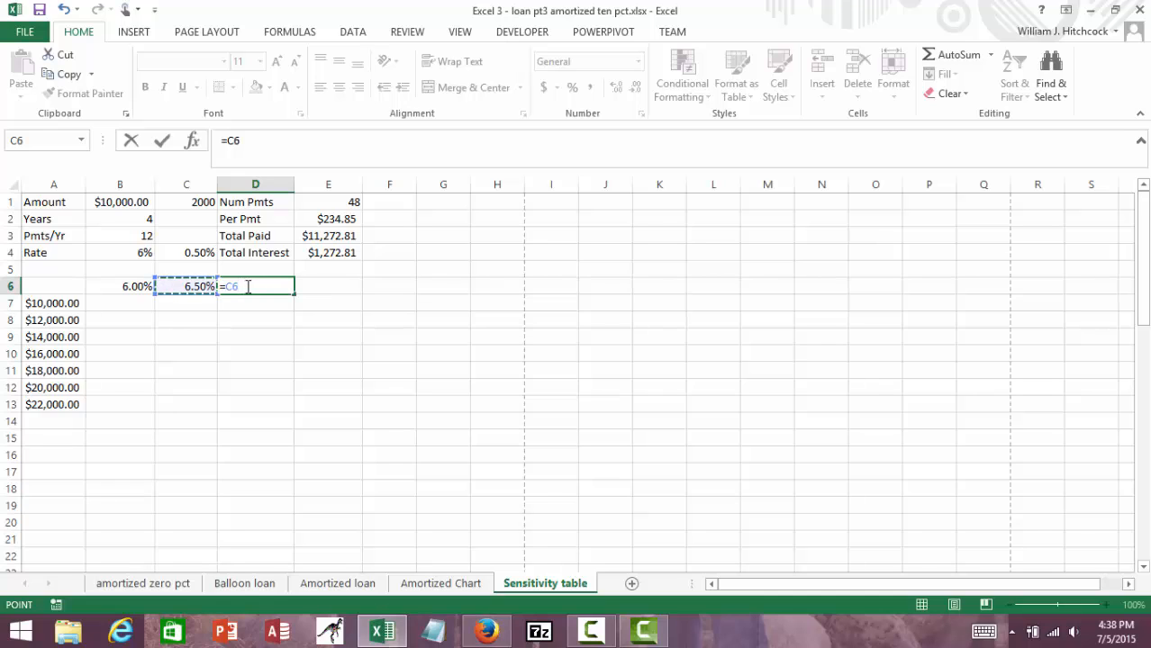
{"action": "type", "text": "+"}
{"action": "left_click", "coordinate": [204, 250]}
{"action": "key", "text": "Return"}
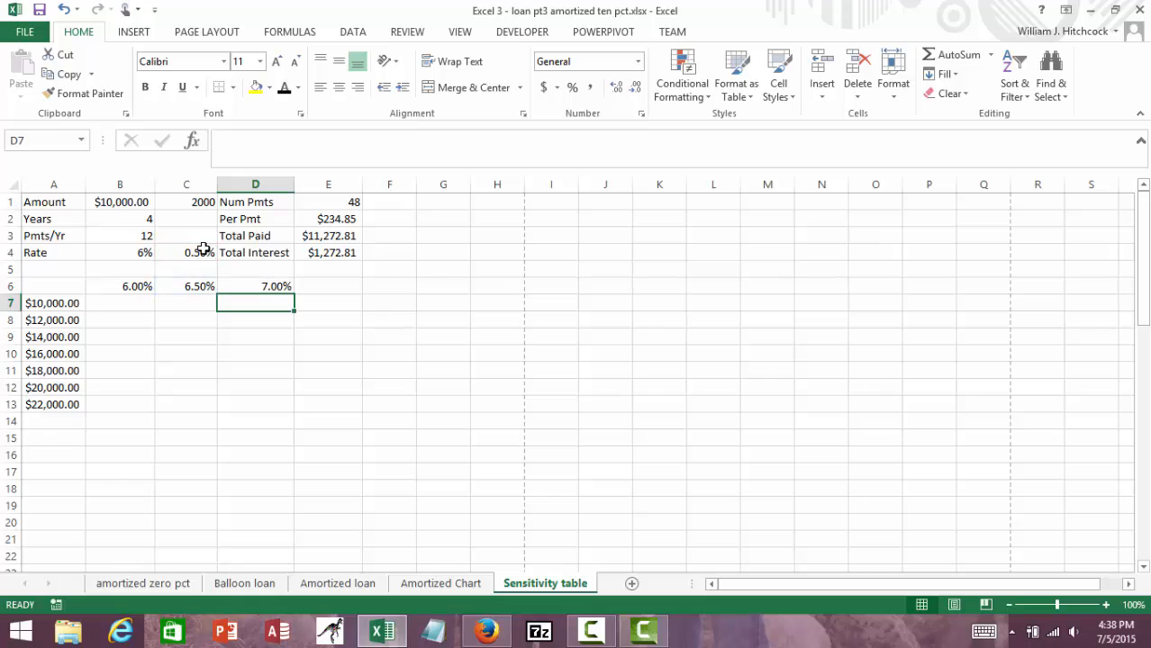
Calculate the fourth rate in E6 by adding the rate increment with =D6+C4
{"action": "key", "text": "Up"}
{"action": "key", "text": "Right"}
{"action": "type", "text": "="}
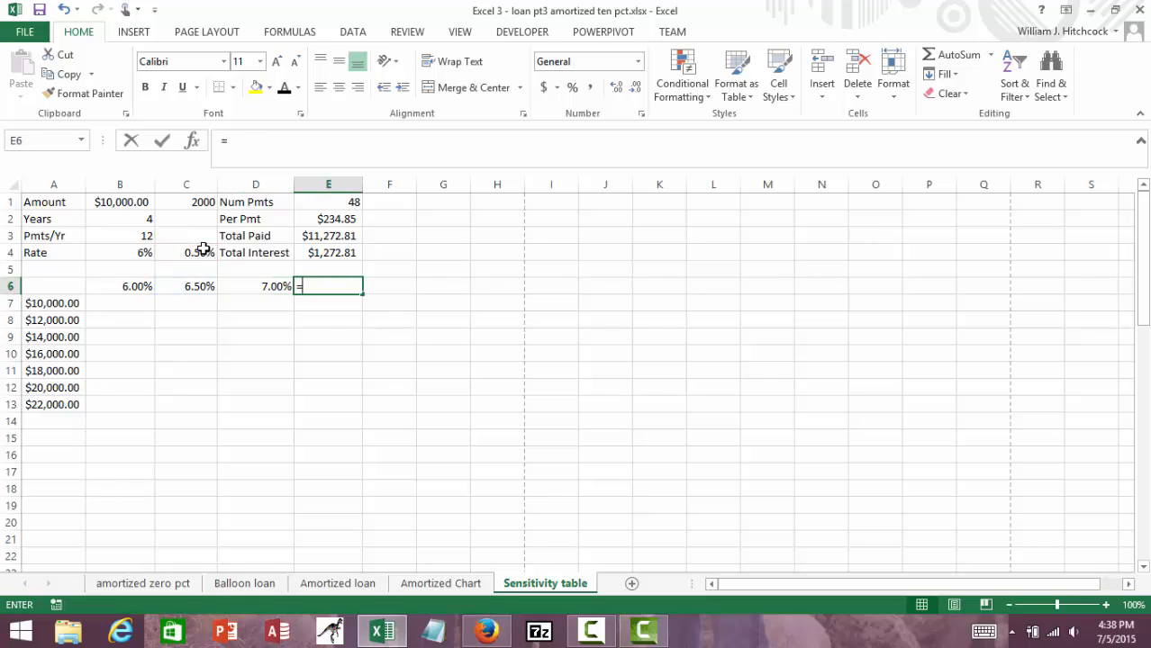
{"action": "key", "text": "Left"}
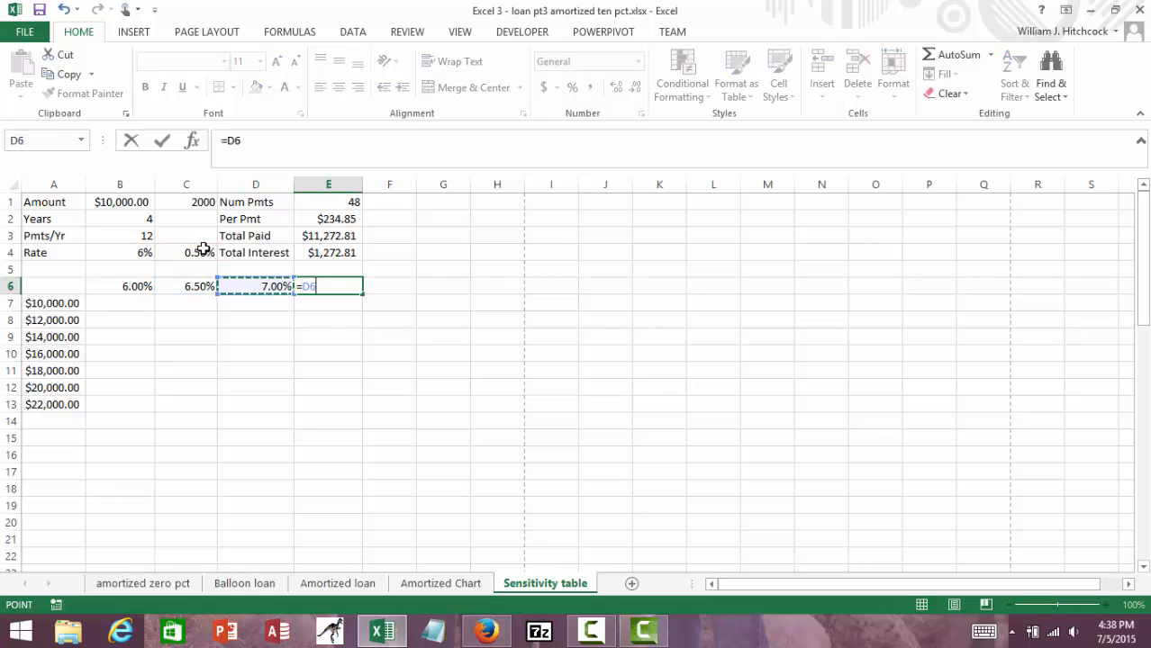
{"action": "type", "text": "+"}
{"action": "key", "text": "Up"}
{"action": "key", "text": "Up"}
{"action": "key", "text": "Left"}
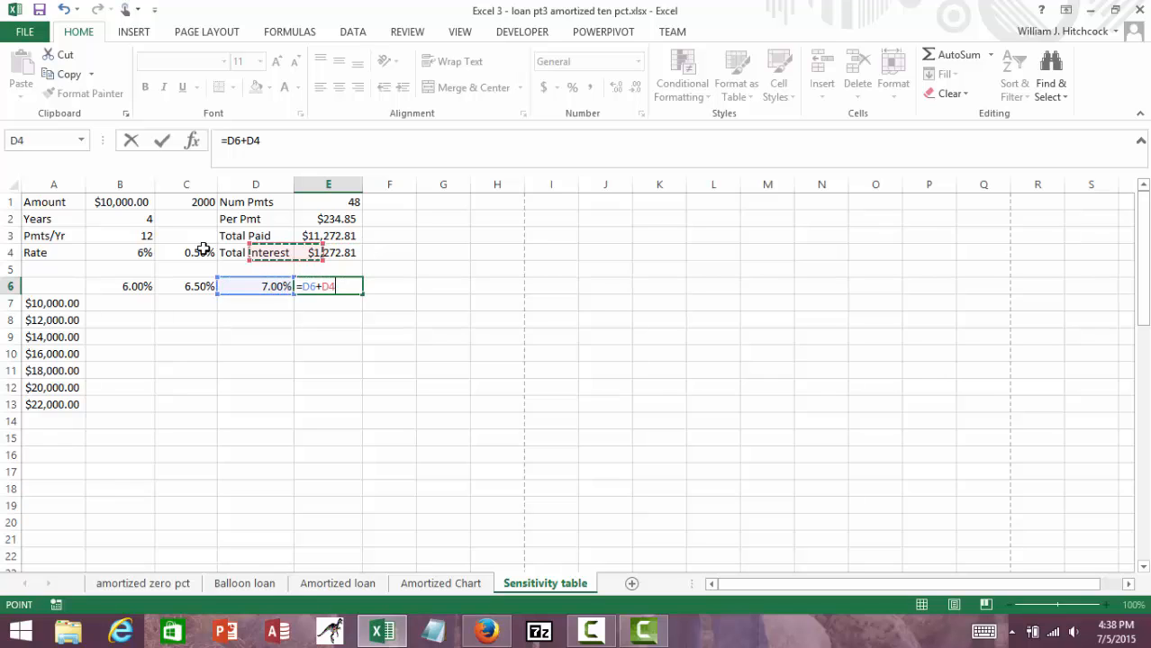
{"action": "key", "text": "Left"}
{"action": "key", "text": "Return"}
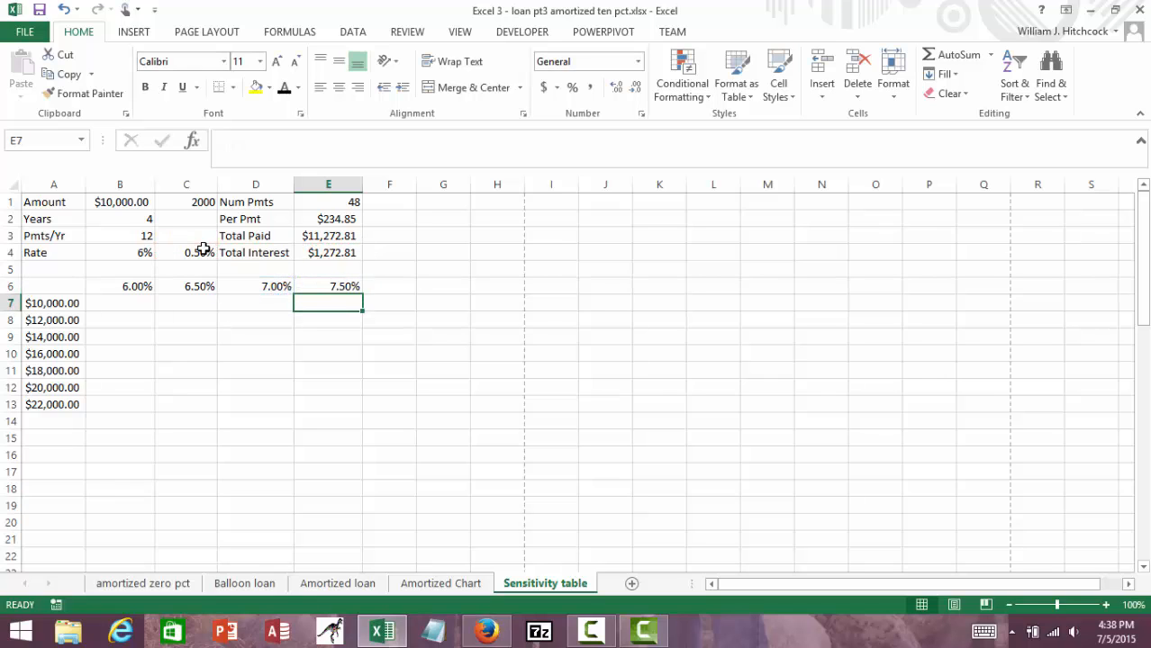
Calculate the fifth rate in F6 by adding the rate increment with =E6+C4
{"action": "key", "text": "Up"}
{"action": "key", "text": "Right"}
{"action": "type", "text": "="}
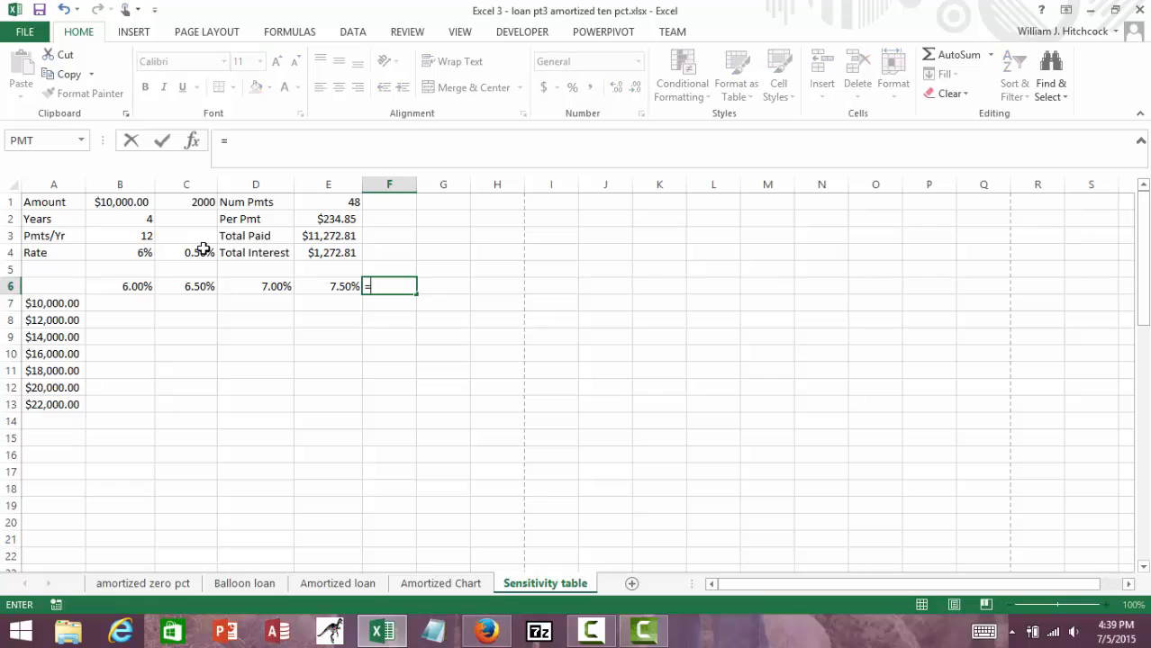
{"action": "key", "text": "Left"}
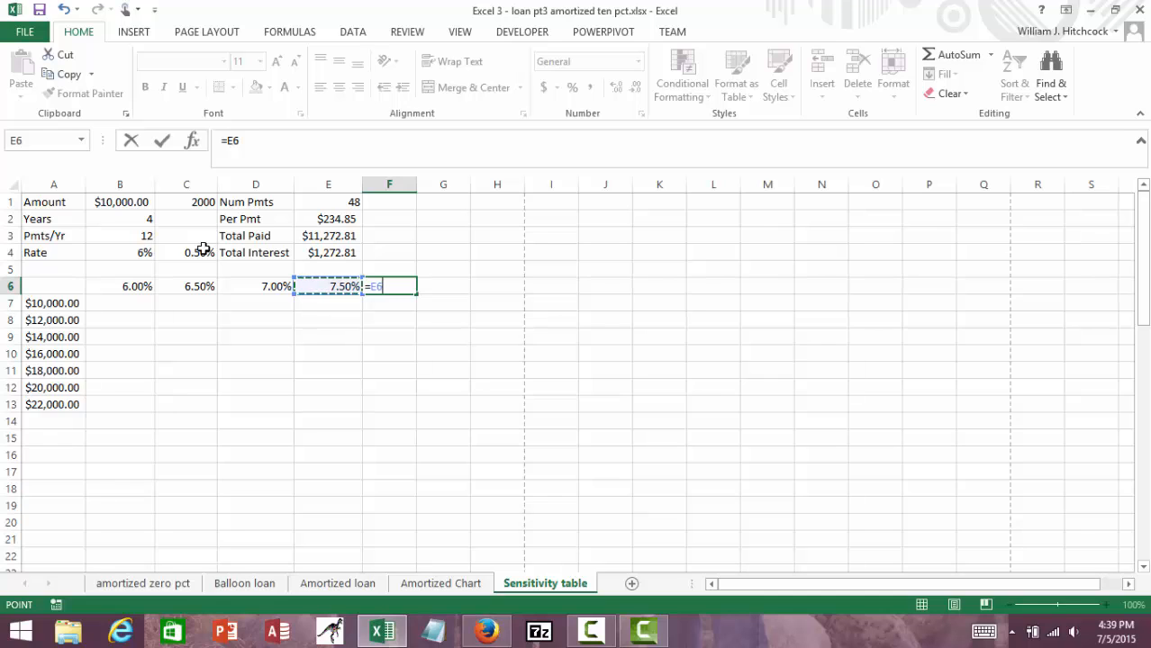
{"action": "type", "text": "+"}
{"action": "left_click", "coordinate": [204, 250]}
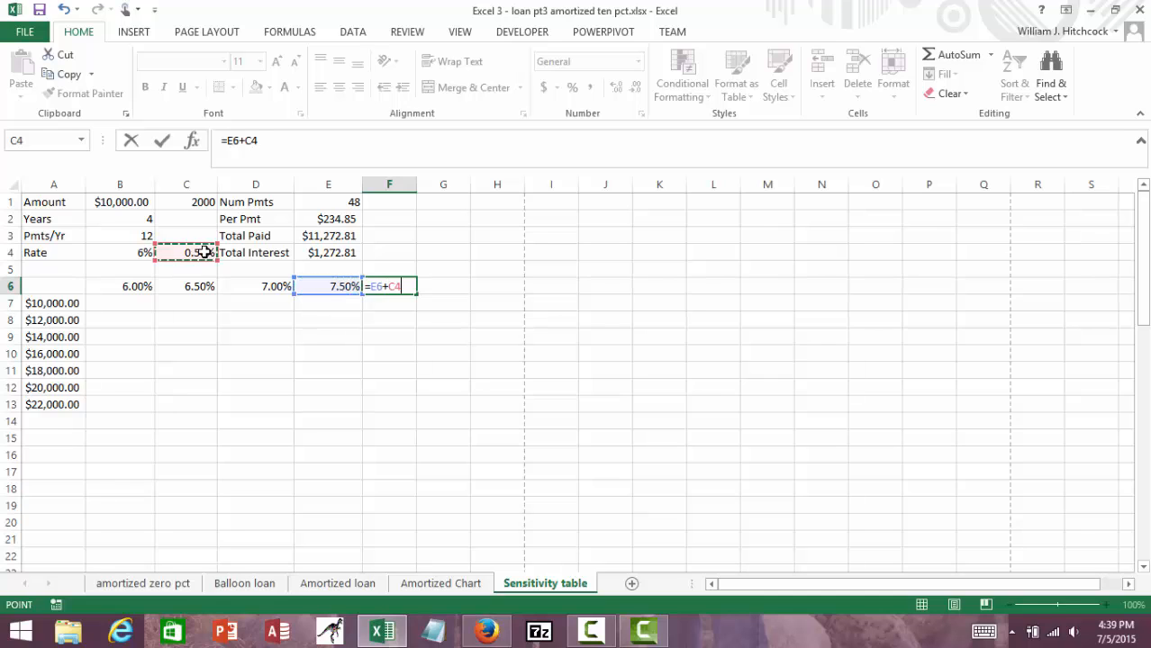
{"action": "key", "text": "Return"}
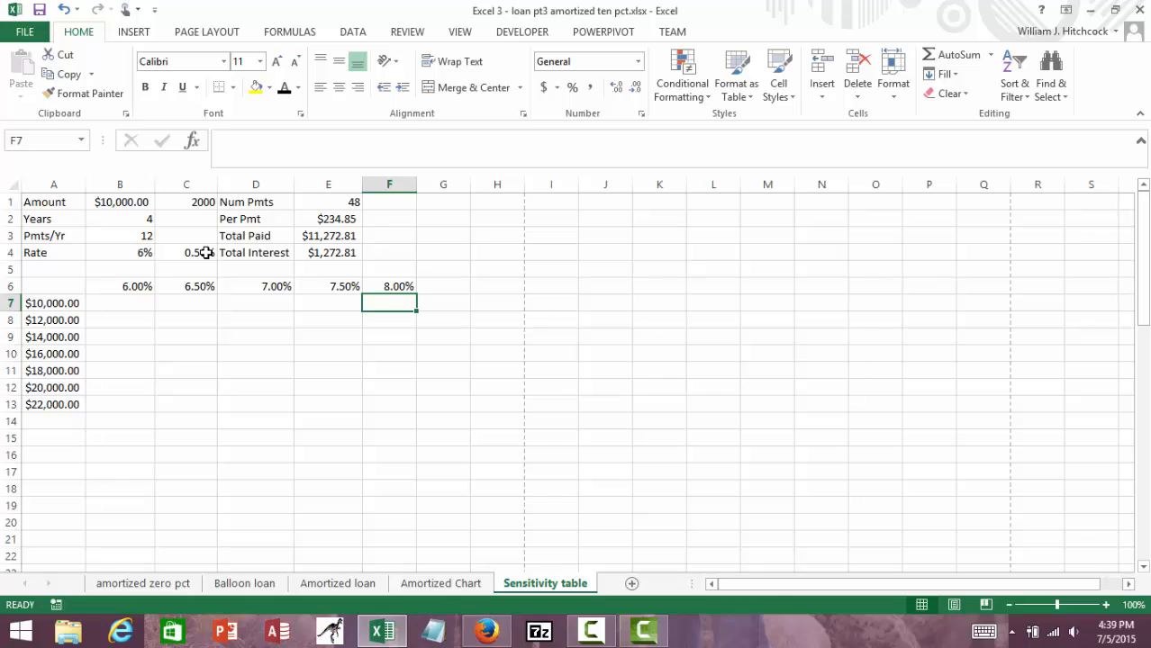
{"action": "key", "text": "Up"}
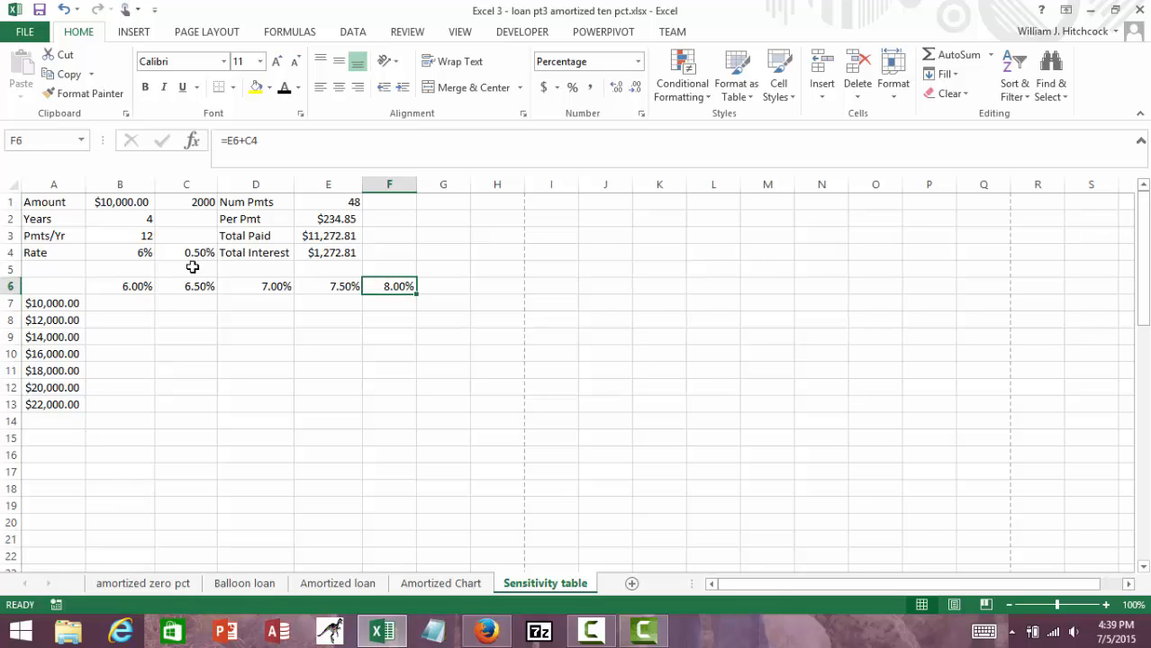
{"action": "left_click", "coordinate": [189, 286]}
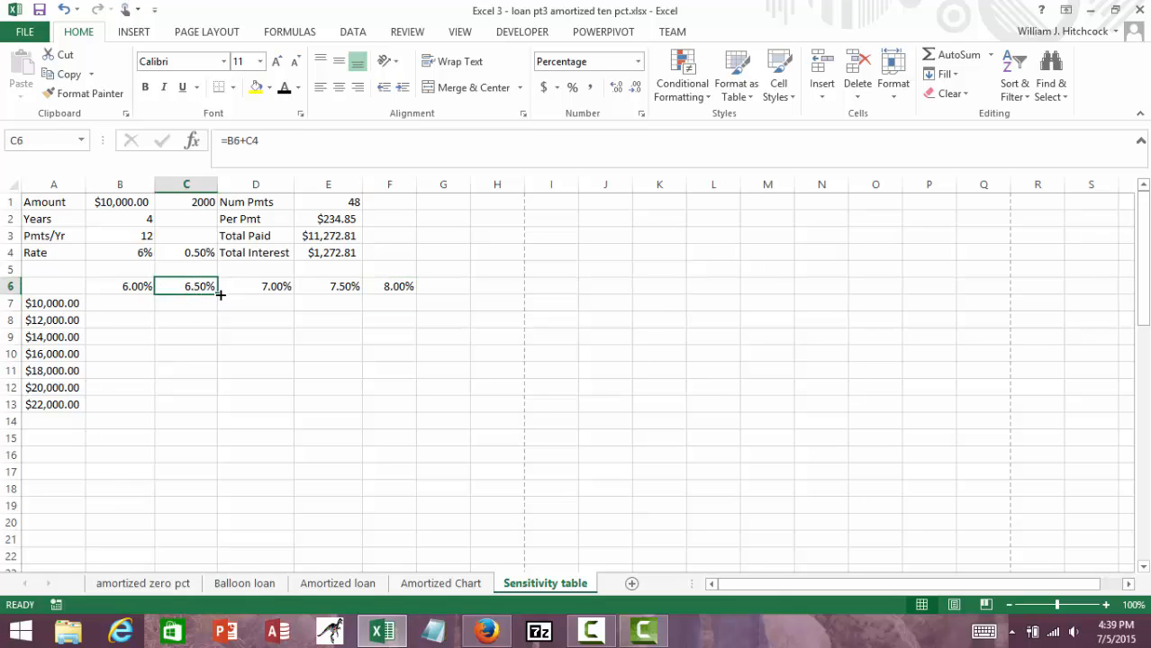
{"action": "left_click_drag", "start_coordinate": [219, 292], "coordinate": [183, 287]}
Calculate the payment for the first loan amount and first rate in B7 with =PMT(B6/B3,E1,-A7)
{"action": "left_click", "coordinate": [129, 304]}
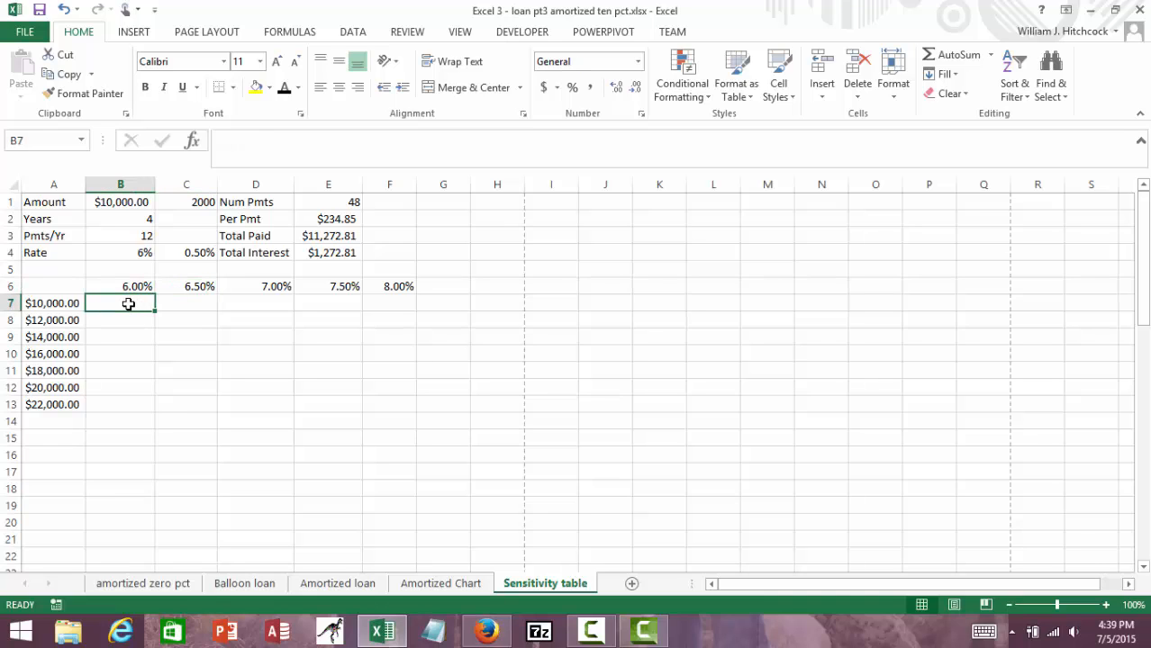
{"action": "type", "text": "=pm"}
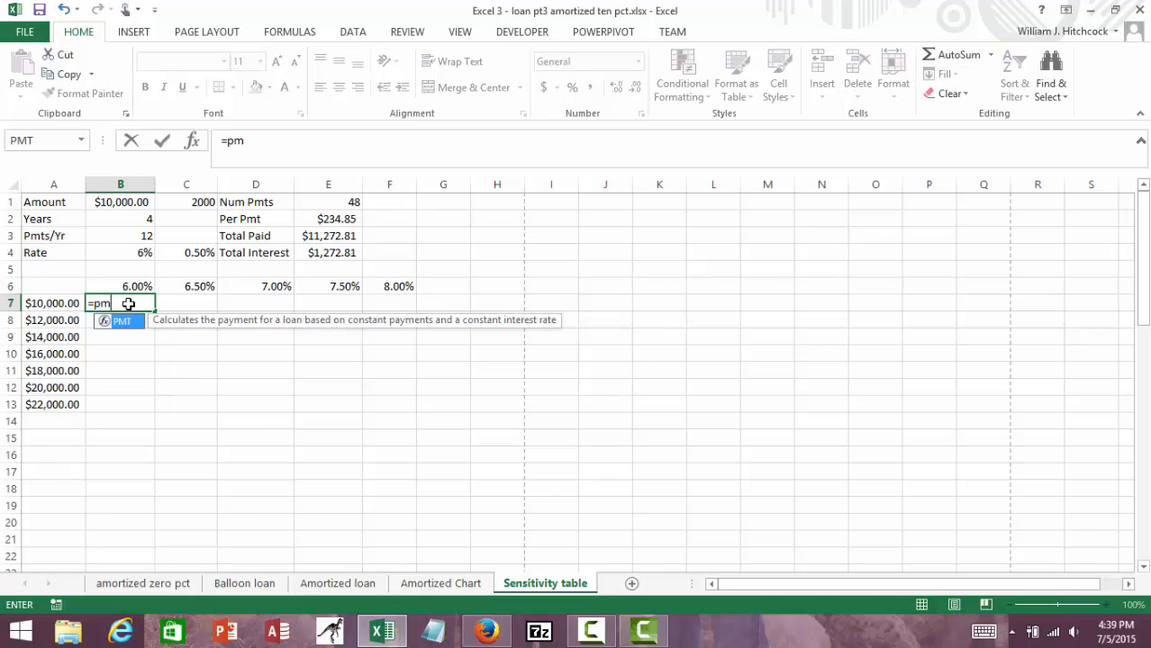
{"action": "type", "text": "t("}
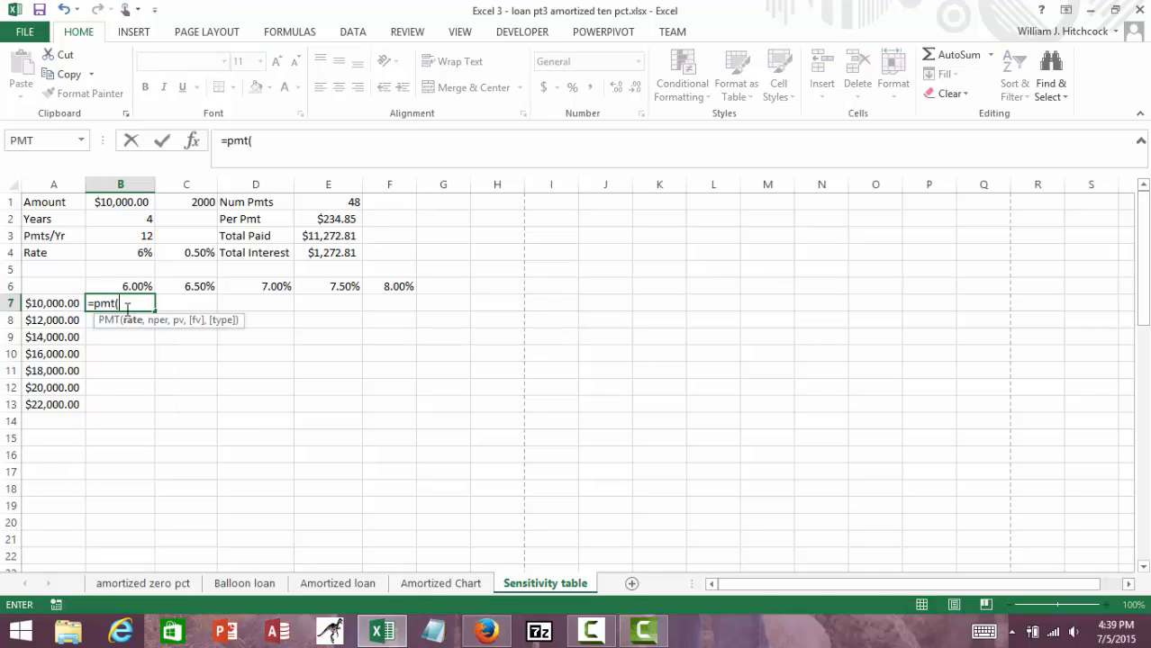
{"action": "key", "text": "Up"}
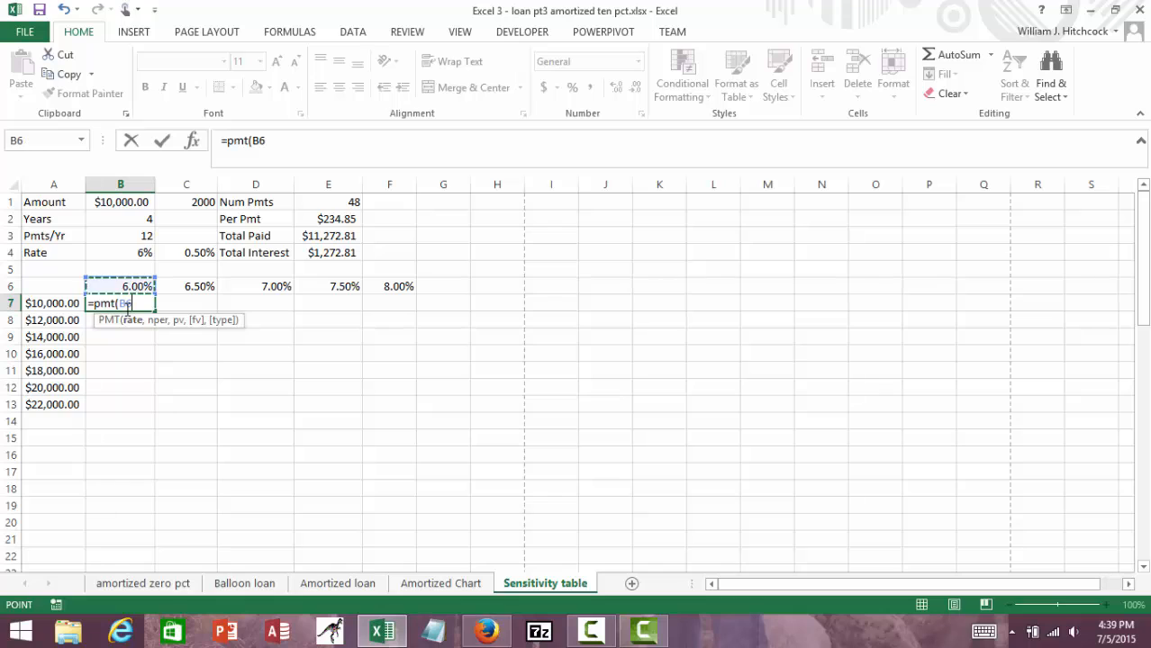
{"action": "type", "text": "/"}
{"action": "key", "text": "Up"}
{"action": "key", "text": "Up"}
{"action": "key", "text": "Up"}
{"action": "key", "text": "Up"}
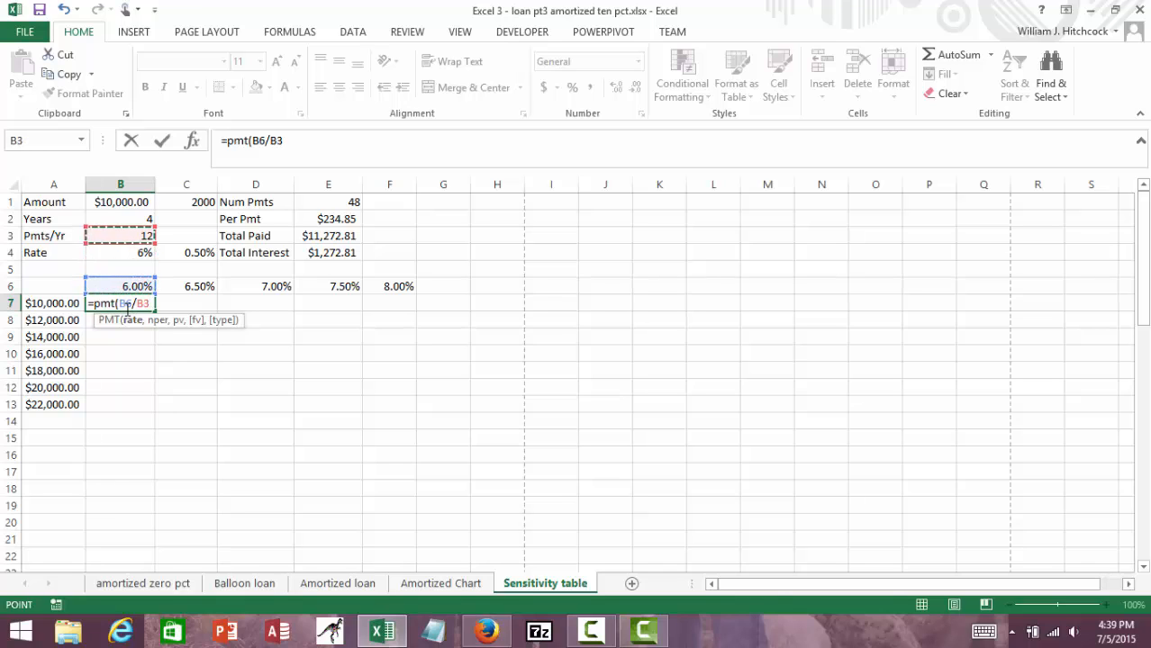
{"action": "type", "text": ","}
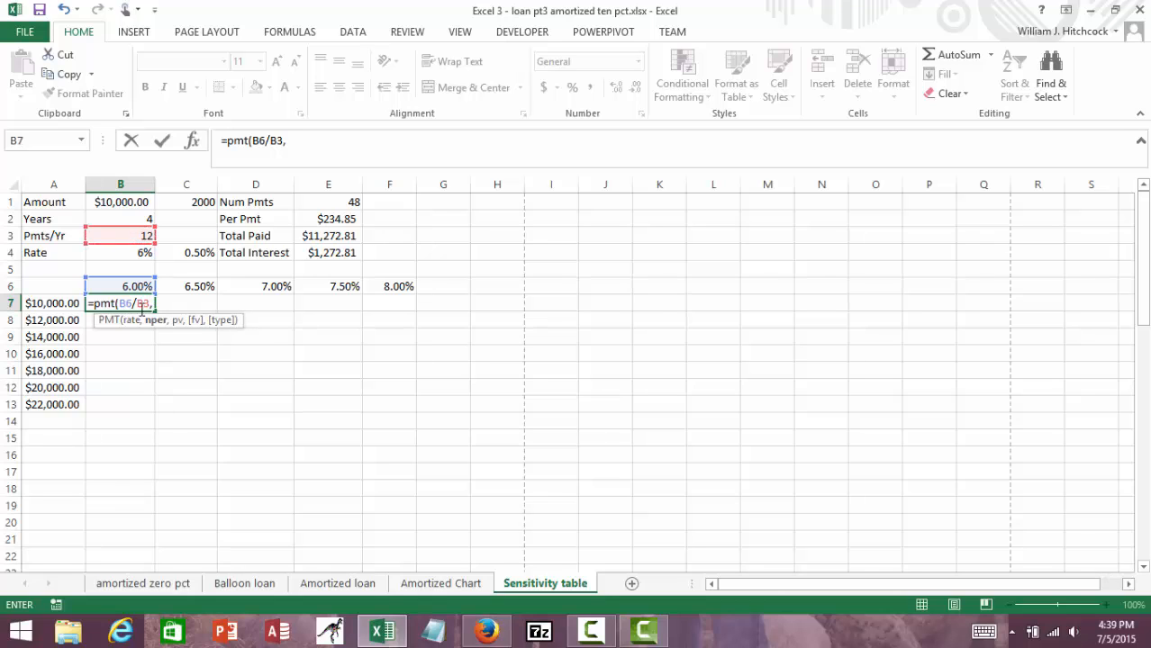
{"action": "left_click", "coordinate": [330, 200]}
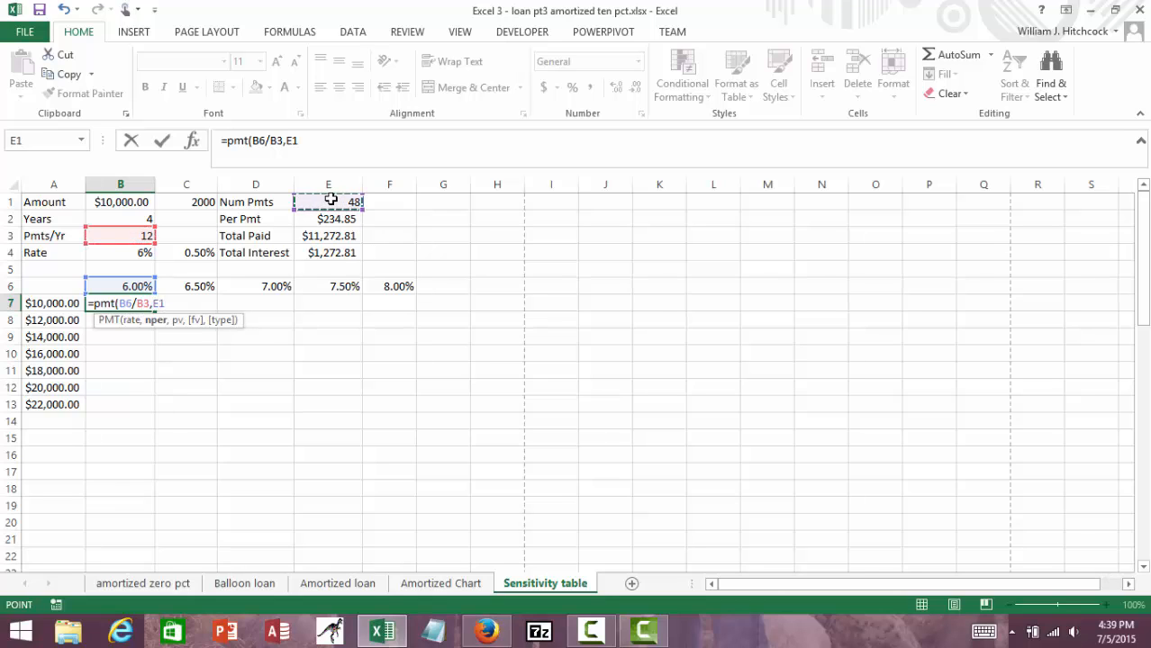
{"action": "type", "text": ","}
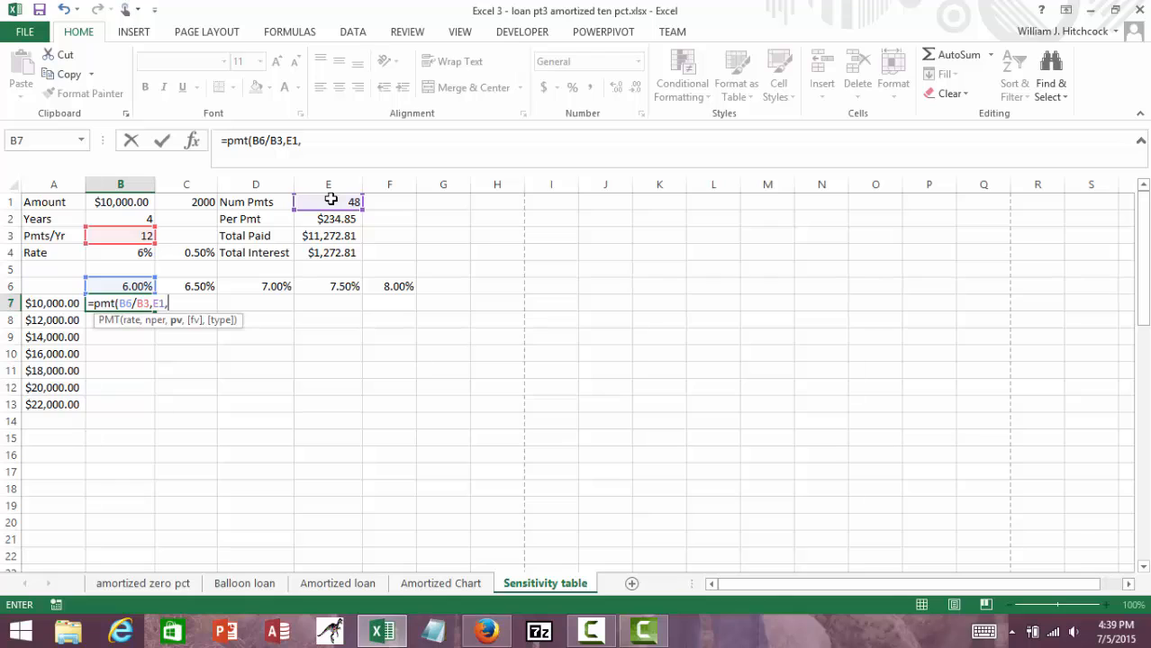
{"action": "type", "text": "-"}
{"action": "key", "text": "Left"}
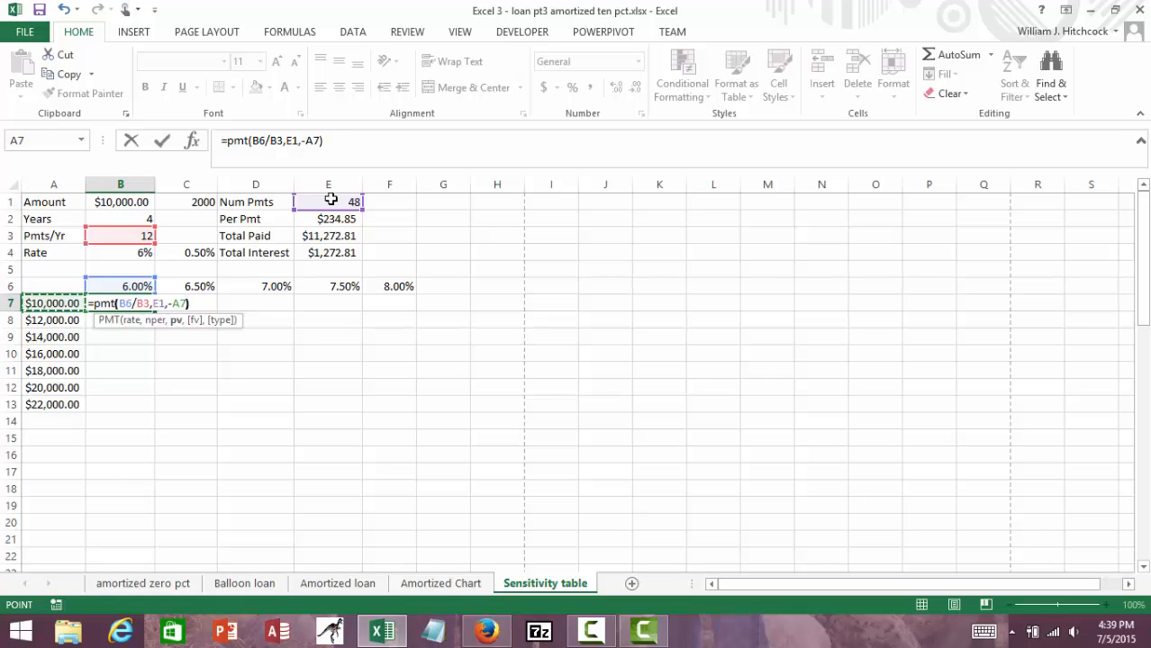
{"action": "key", "text": "Return"}
{"action": "key", "text": "Up"}
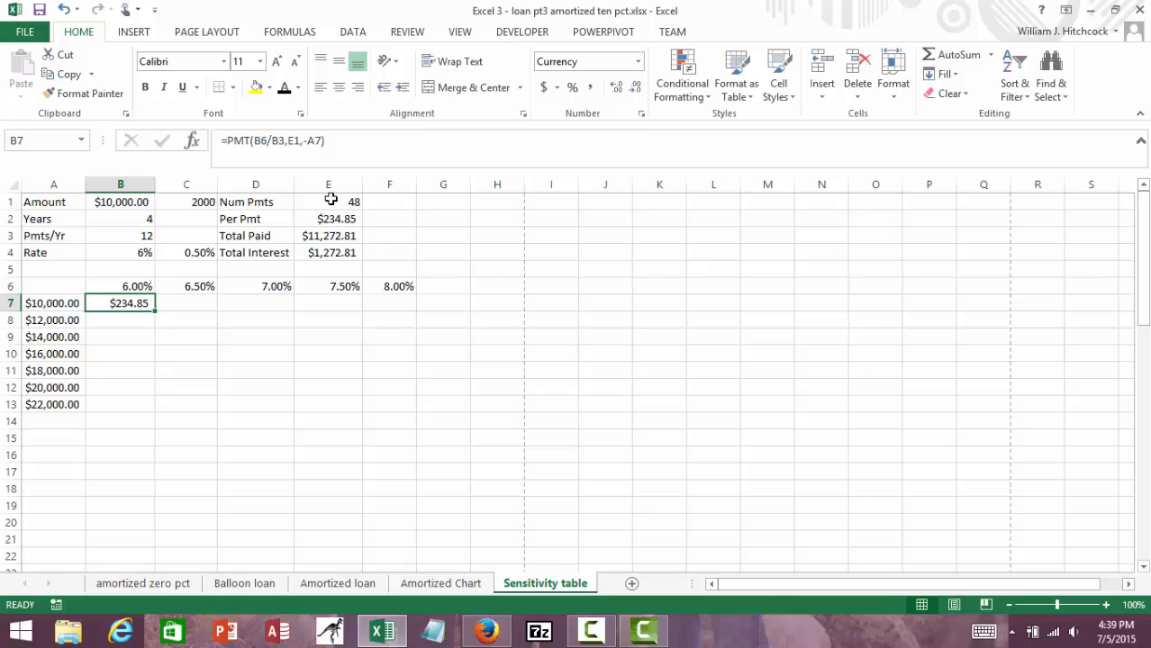
{"action": "key", "text": "Down"}
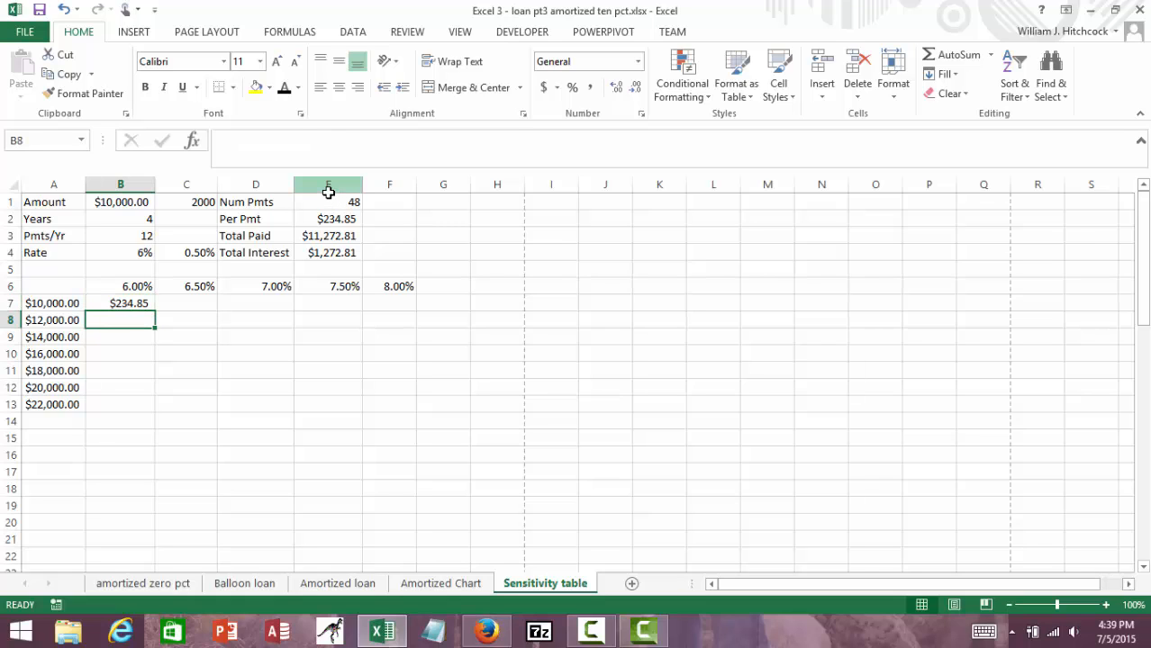
{"action": "type", "text": "="}
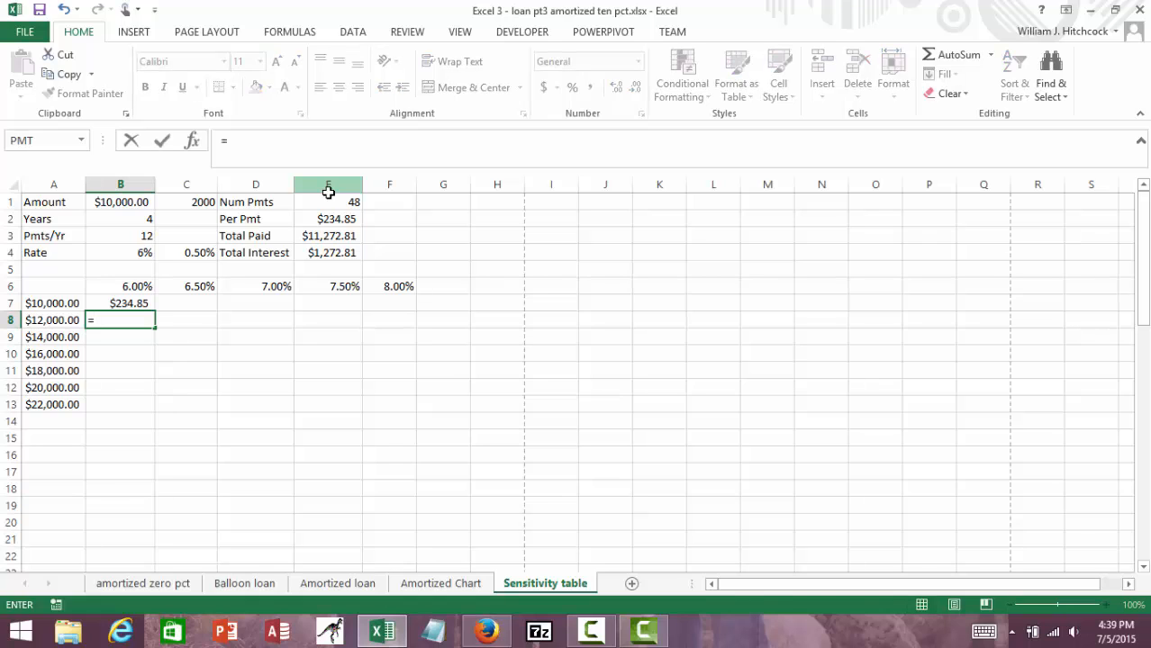
{"action": "key", "text": "Up"}
{"action": "key", "text": "Up"}
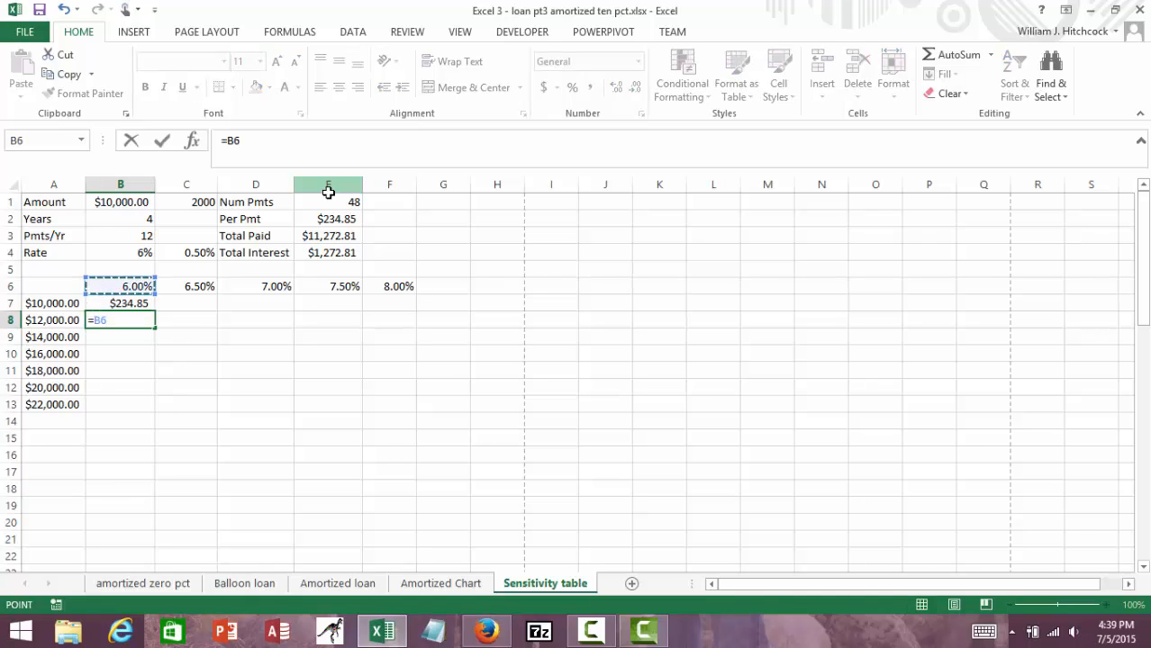
{"action": "key", "text": "Escape"}
Calculate the payment for the second loan amount at the first rate in B8 with =PMT(B6/B3,E1,-A8)
{"action": "type", "text": "="}
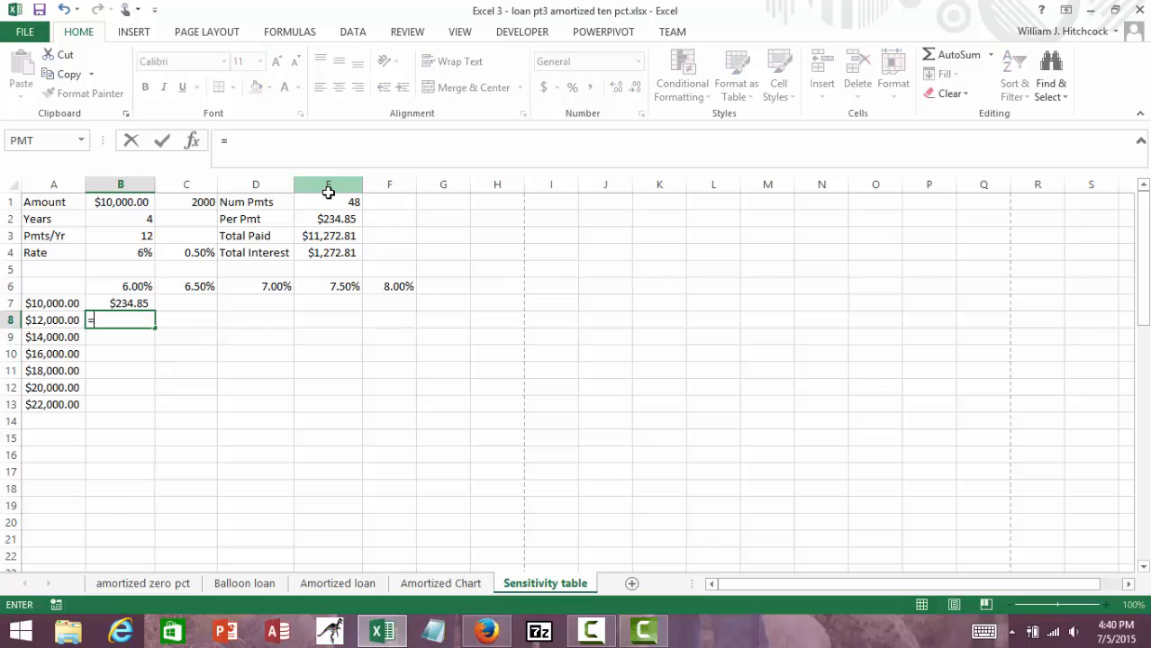
{"action": "type", "text": "pmt("}
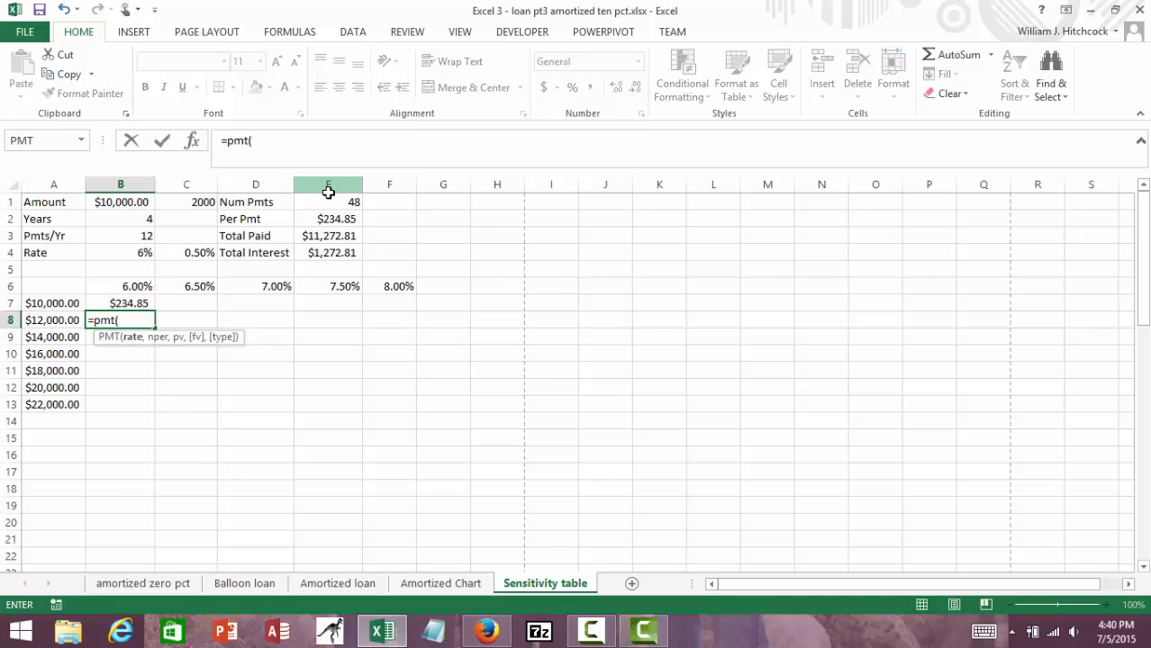
{"action": "key", "text": "Up"}
{"action": "key", "text": "Up"}
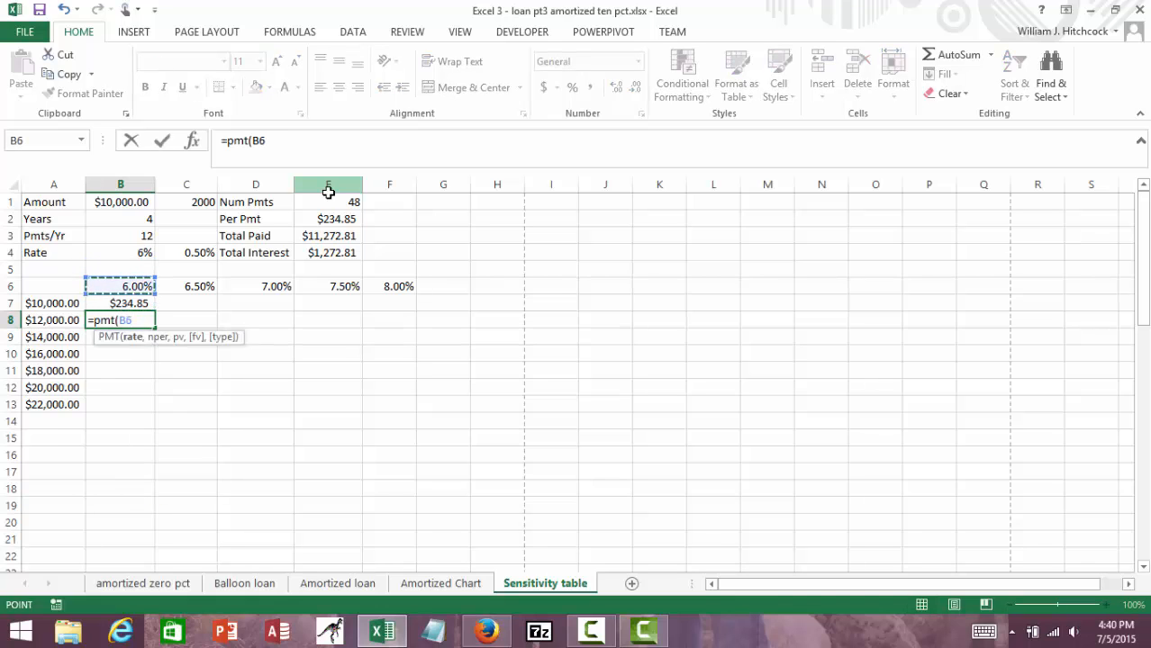
{"action": "type", "text": "/"}
{"action": "key", "text": "Up"}
{"action": "key", "text": "Up"}
{"action": "key", "text": "Up"}
{"action": "key", "text": "Up"}
{"action": "key", "text": "Up"}
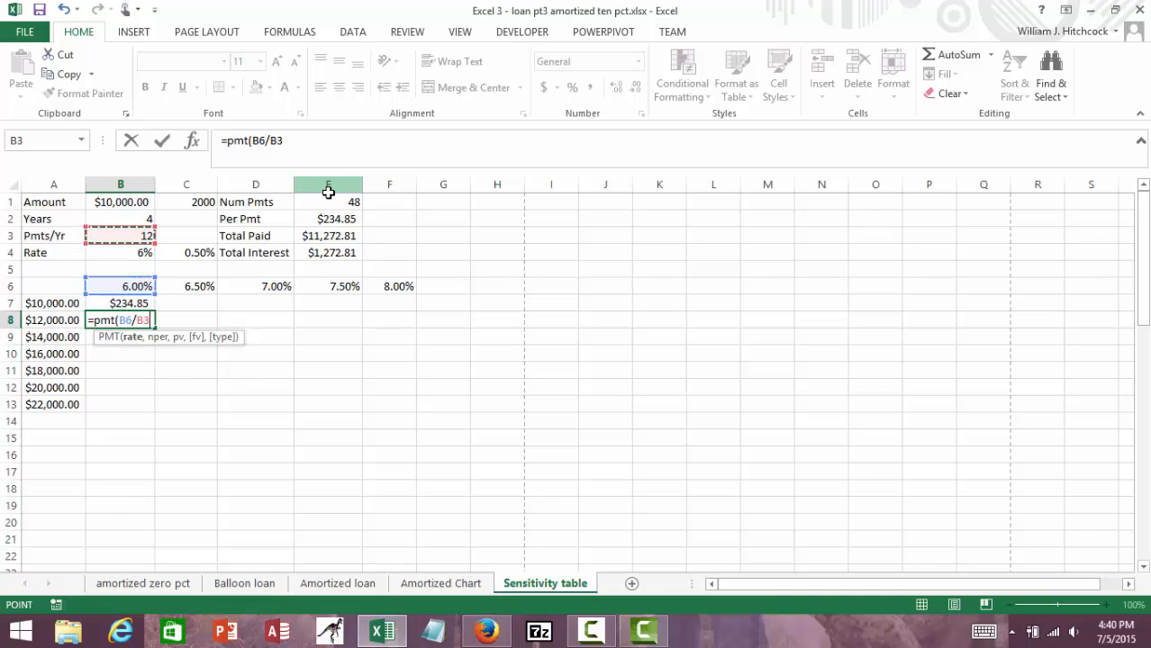
{"action": "type", "text": ","}
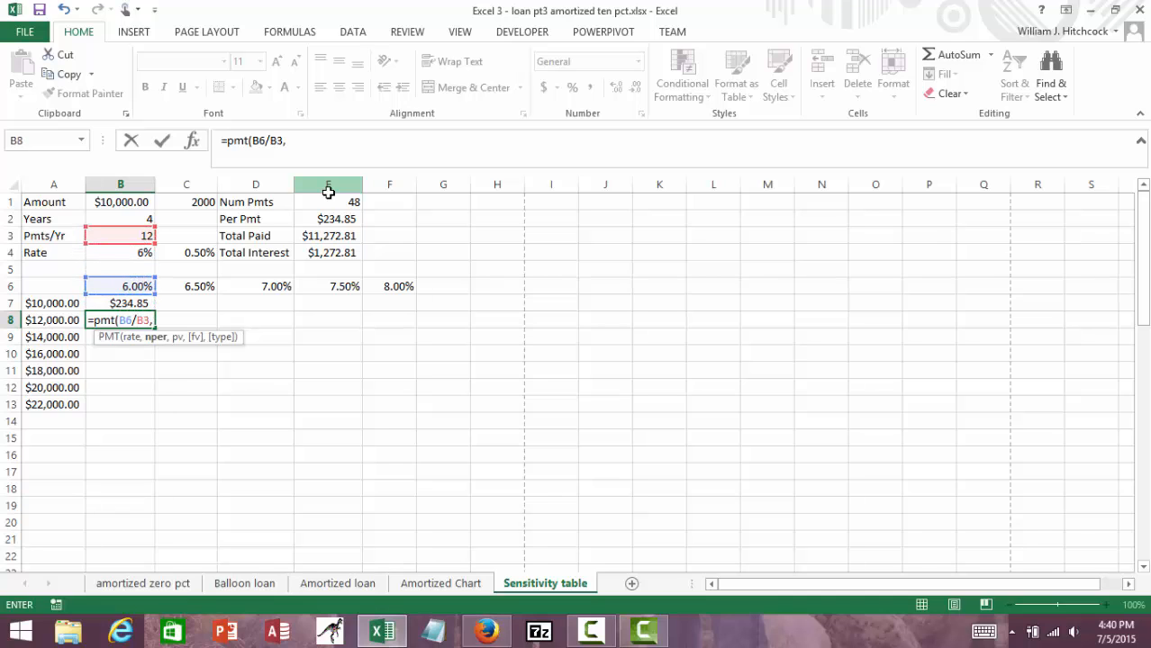
{"action": "key", "text": "Up"}
{"action": "key", "text": "Up"}
{"action": "key", "text": "Up"}
{"action": "key", "text": "Up"}
{"action": "key", "text": "Up"}
{"action": "key", "text": "Up"}
{"action": "key", "text": "Up"}
{"action": "key", "text": "Right"}
{"action": "key", "text": "Right"}
{"action": "key", "text": "Right"}
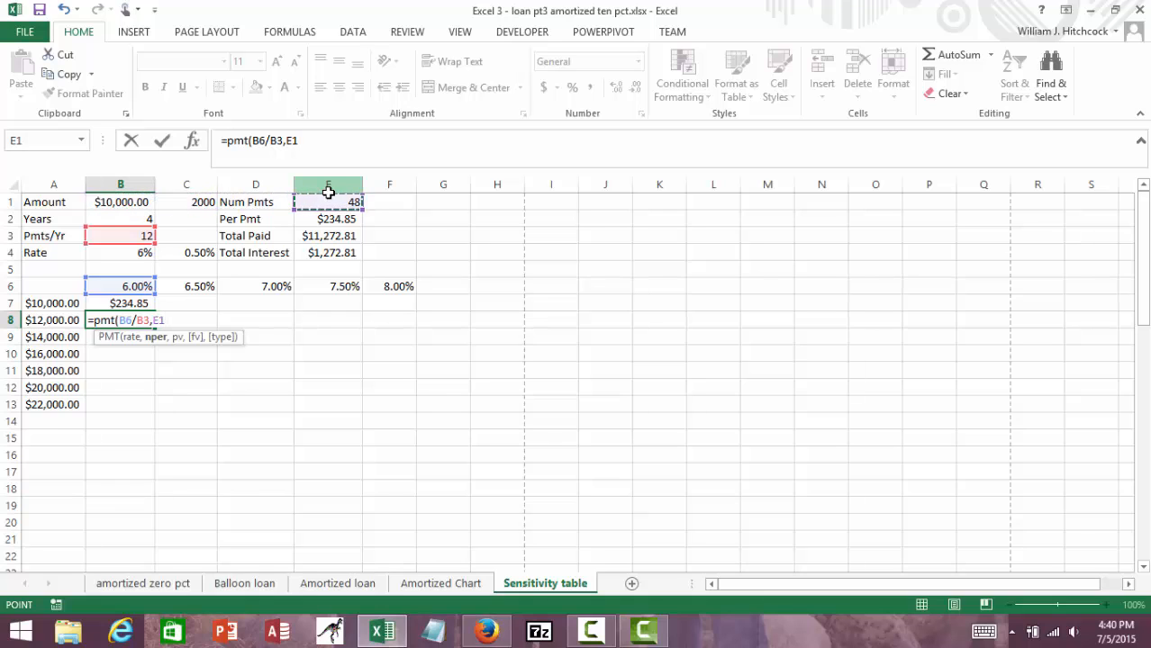
{"action": "type", "text": ","}
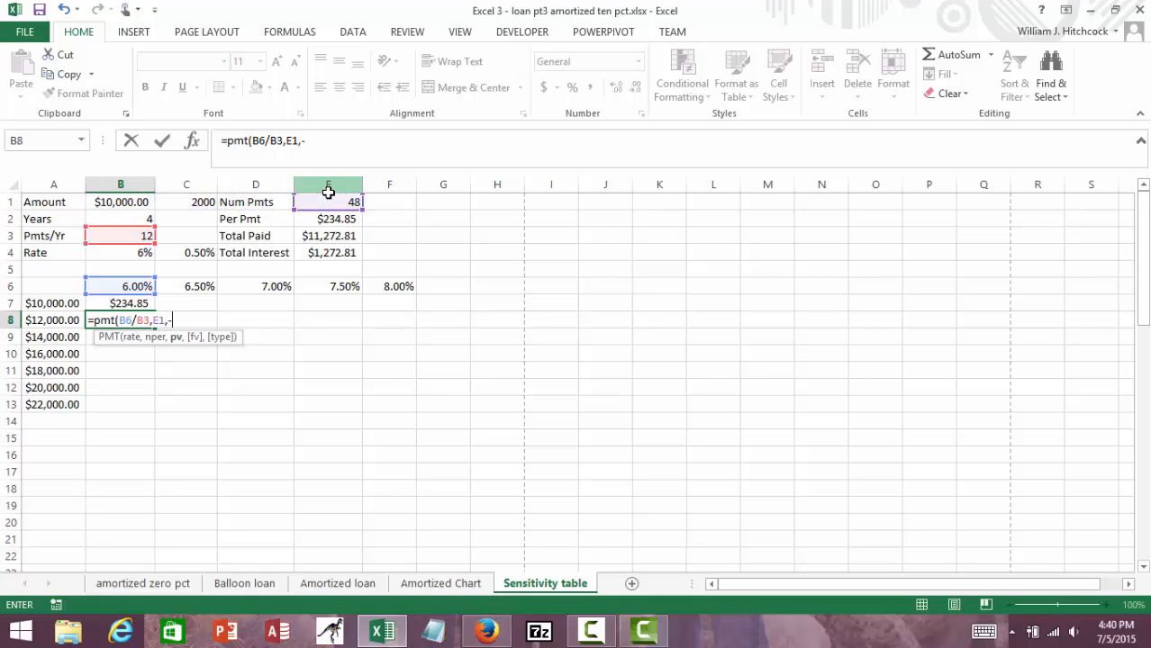
{"action": "type", "text": "-"}
{"action": "key", "text": "Left"}
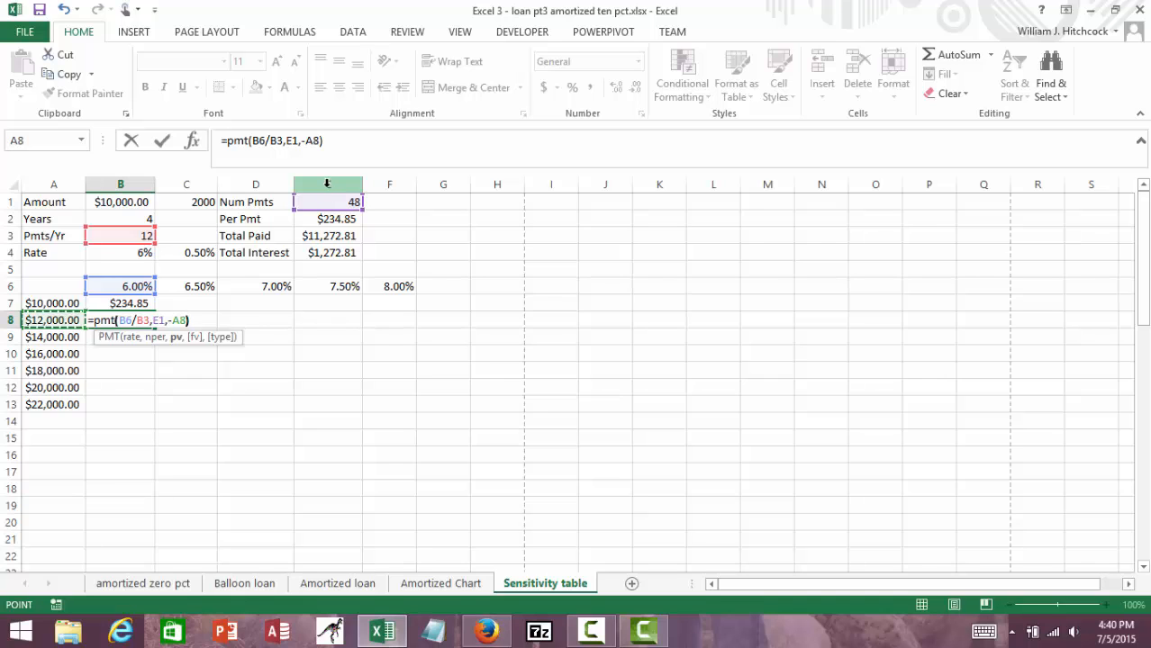
{"action": "type", "text": ")"}
{"action": "key", "text": "Return"}
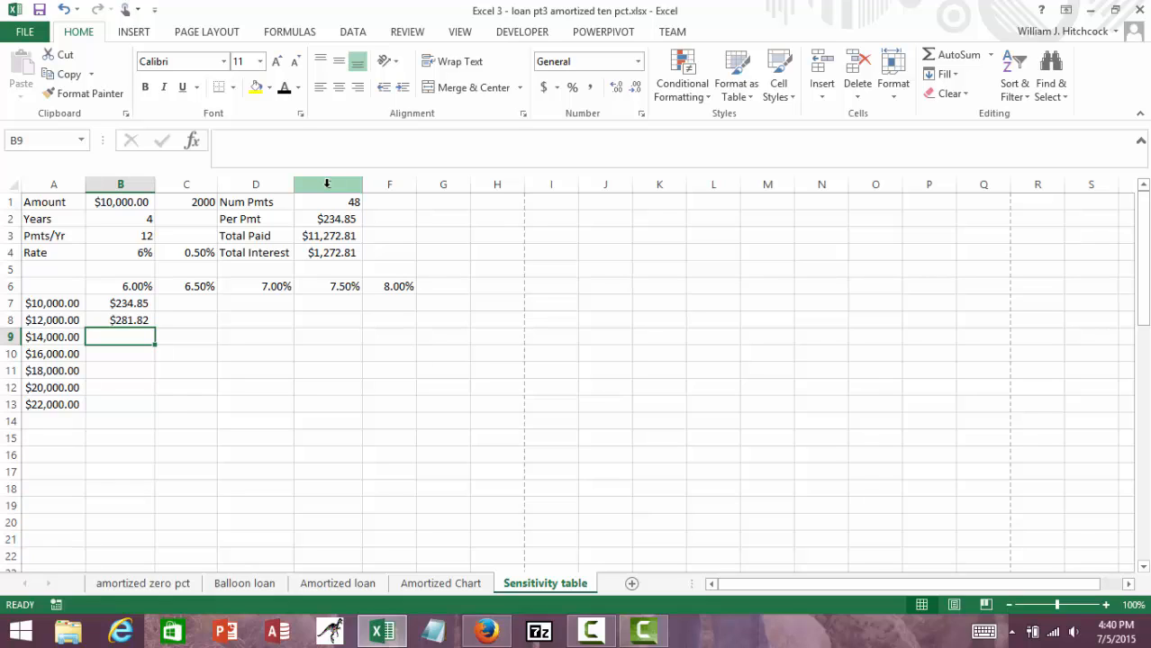
Look over the payment cells across row 7 and review the formula in B7
{"action": "key", "text": "Right"}
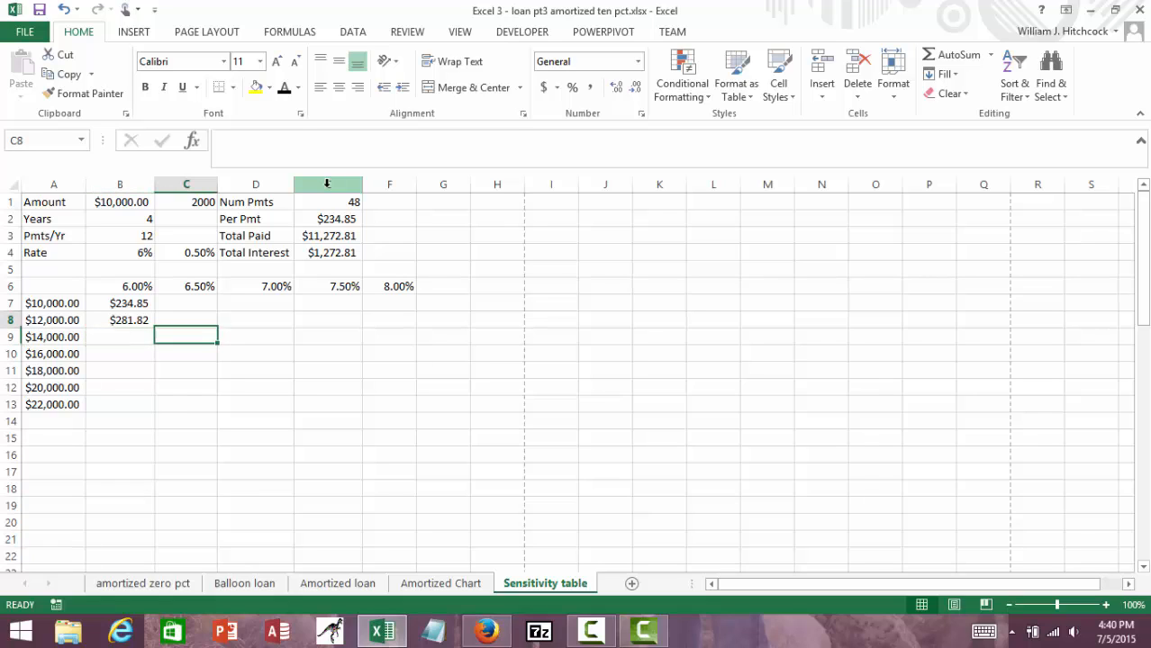
{"action": "key", "text": "Up"}
{"action": "key", "text": "Up"}
{"action": "key", "text": "Right"}
{"action": "key", "text": "Right"}
{"action": "key", "text": "Right"}
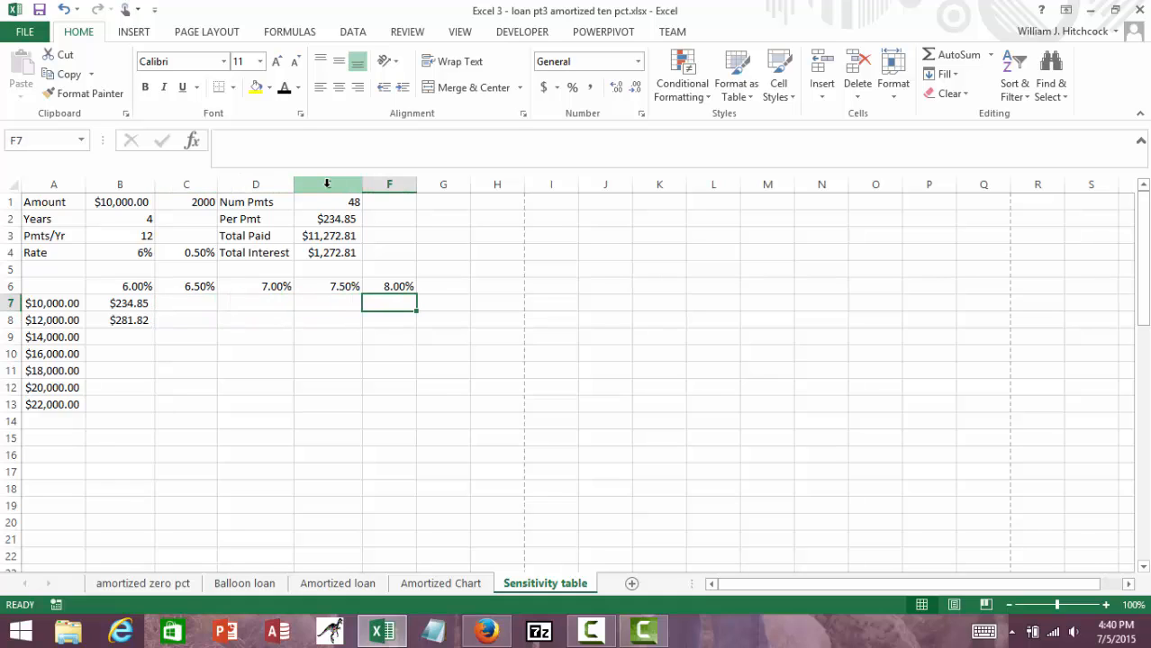
{"action": "key", "text": "Left"}
{"action": "key", "text": "Left"}
{"action": "key", "text": "Left"}
{"action": "key", "text": "Left"}
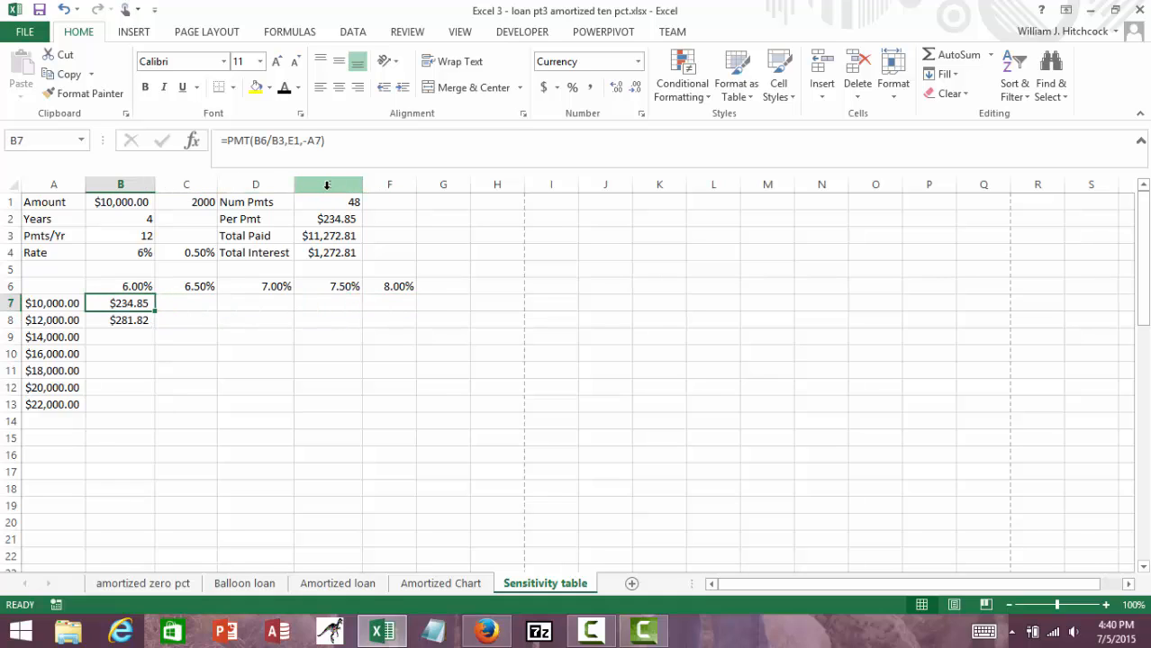
Try to fill the table range B7:F13 by copying the payment formula from B7
{"action": "key", "text": "ctrl+c"}
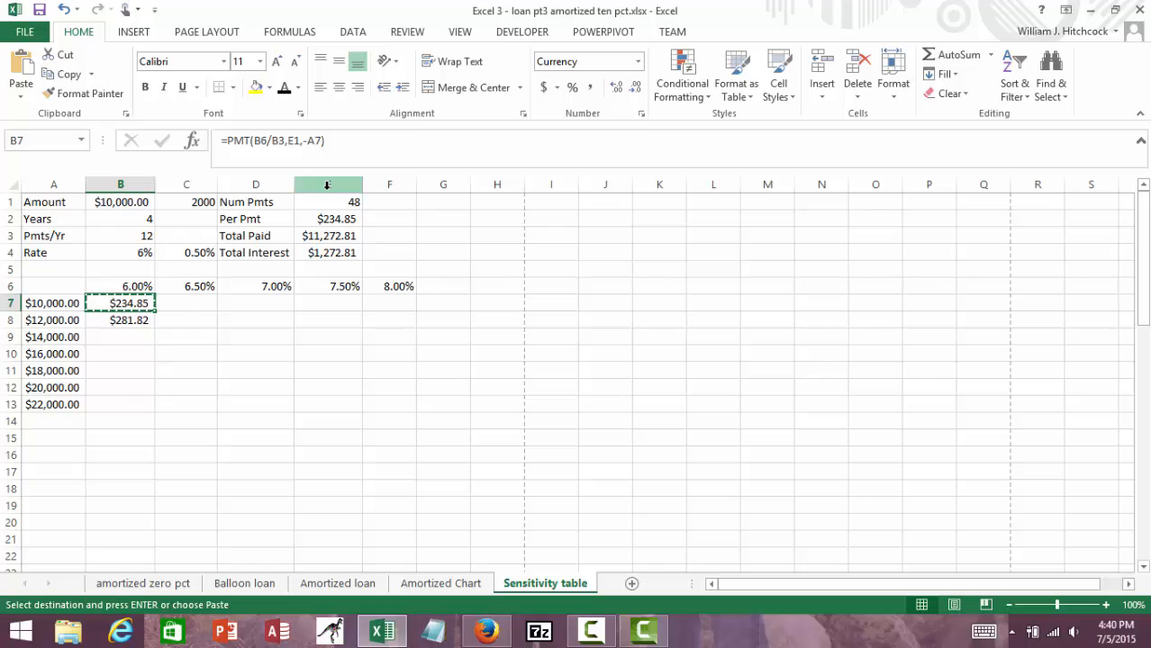
{"action": "key", "text": "shift+Down"}
{"action": "key", "text": "shift+Down"}
{"action": "key", "text": "shift+Down"}
{"action": "key", "text": "shift+Down"}
{"action": "key", "text": "shift+Down"}
{"action": "key", "text": "shift+Down"}
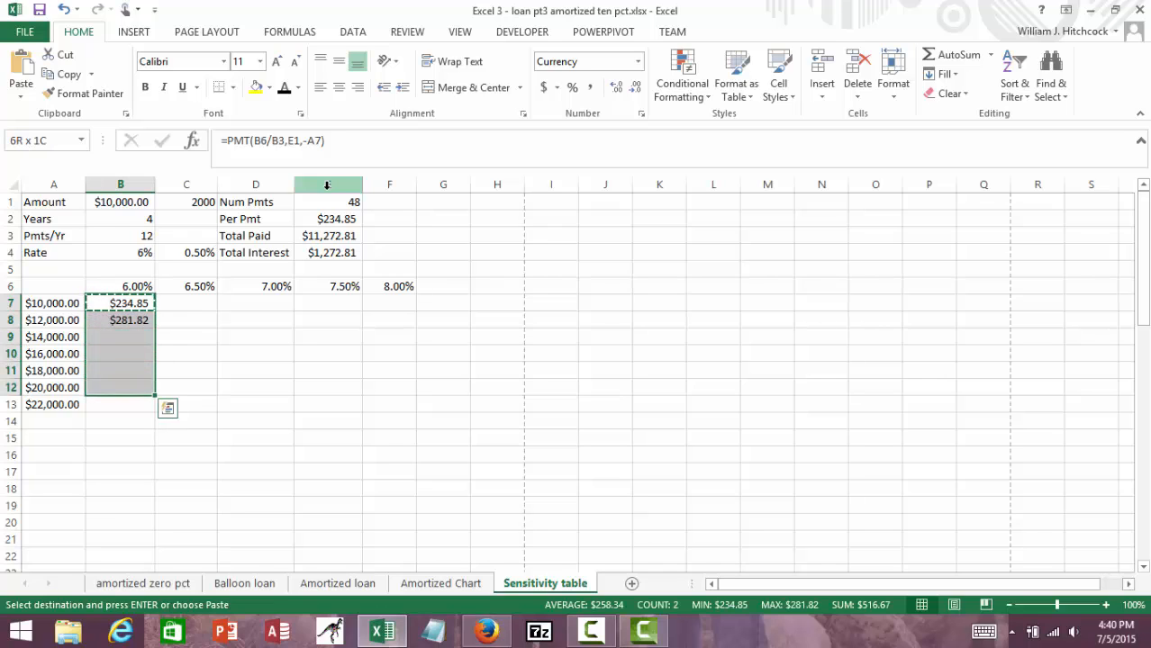
{"action": "key", "text": "shift+Right"}
{"action": "key", "text": "shift+Right"}
{"action": "key", "text": "shift+Right"}
{"action": "key", "text": "shift+Right"}
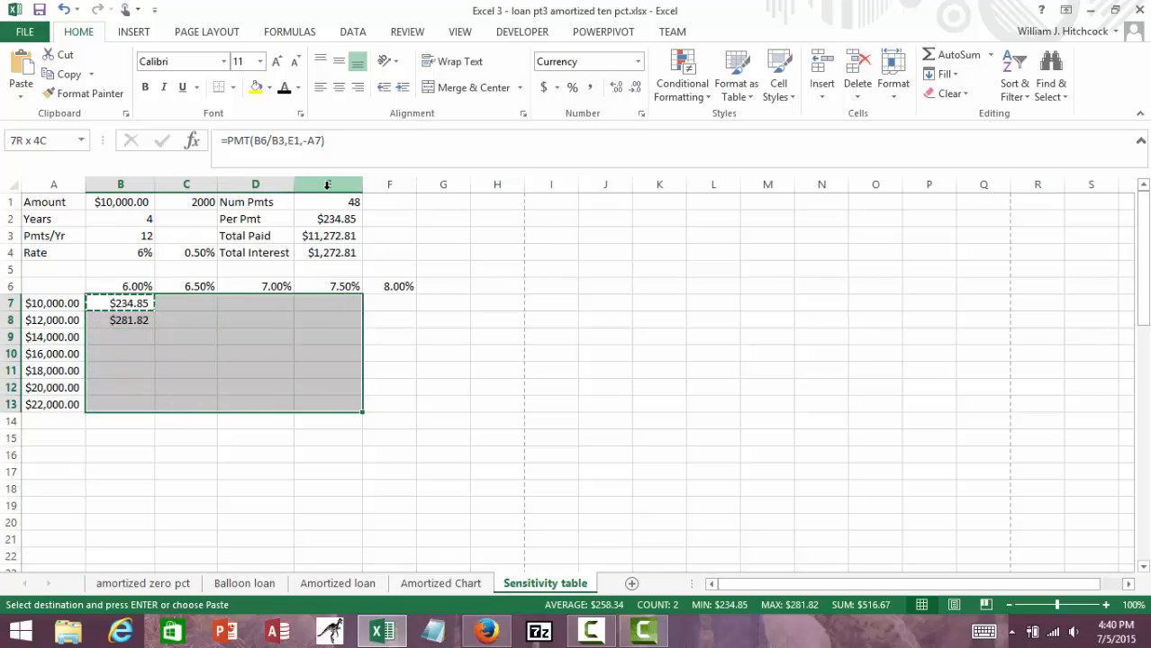
{"action": "key", "text": "Return"}
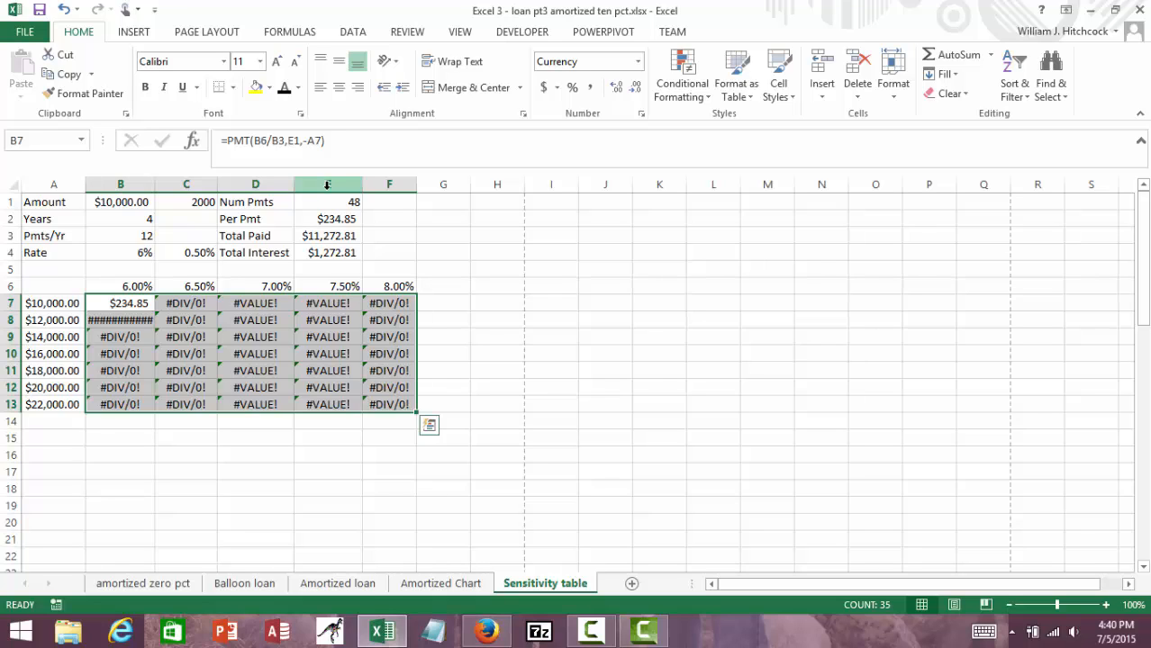
Clear the payment formulas from B8:F13
{"action": "left_click", "coordinate": [118, 302]}
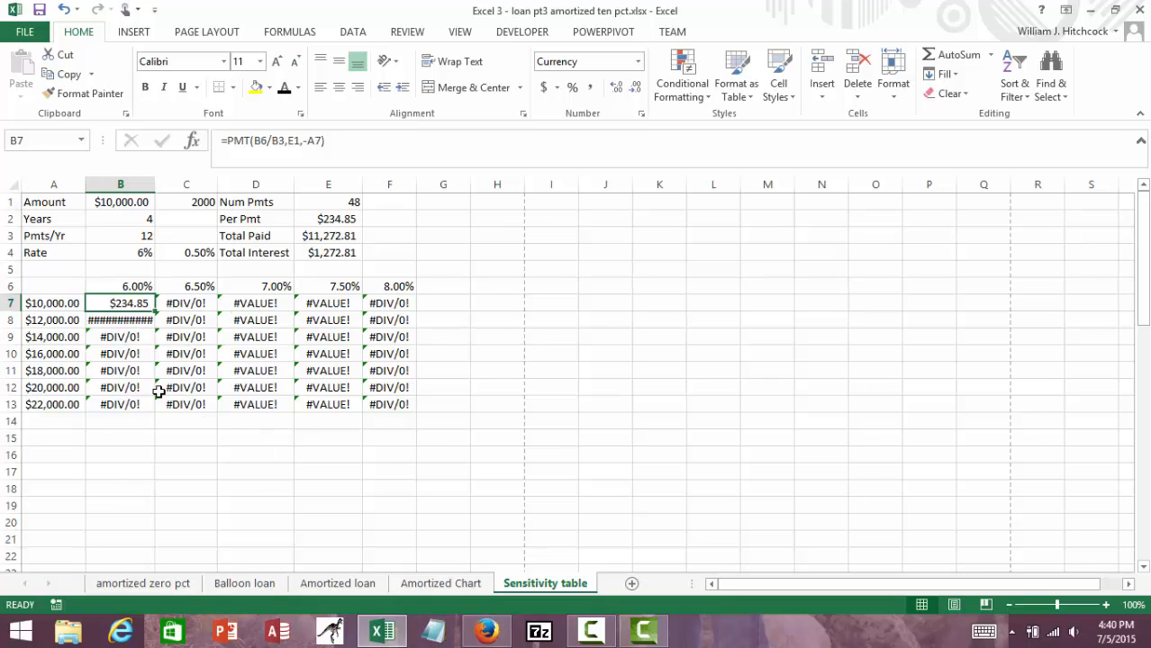
{"action": "key", "text": "Down"}
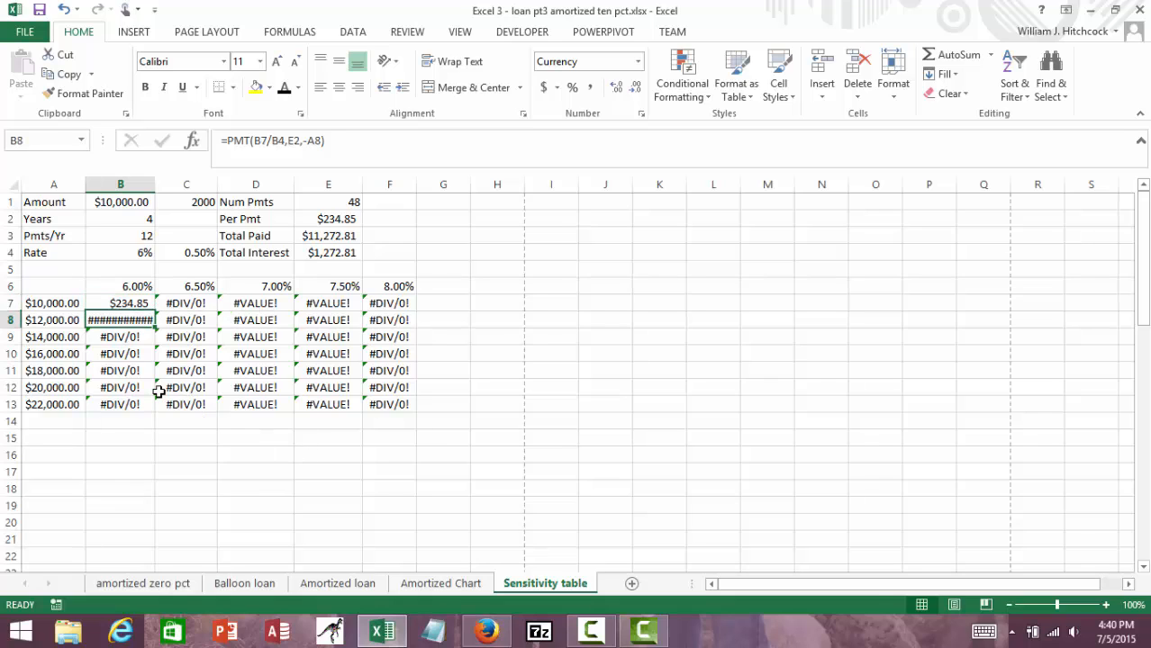
{"action": "key", "text": "shift+Down"}
{"action": "key", "text": "shift+Down"}
{"action": "key", "text": "shift+Down"}
{"action": "key", "text": "shift+Down"}
{"action": "key", "text": "shift+Down"}
{"action": "key", "text": "shift+Right"}
{"action": "key", "text": "shift+Right"}
{"action": "key", "text": "shift+Right"}
{"action": "key", "text": "shift+Right"}
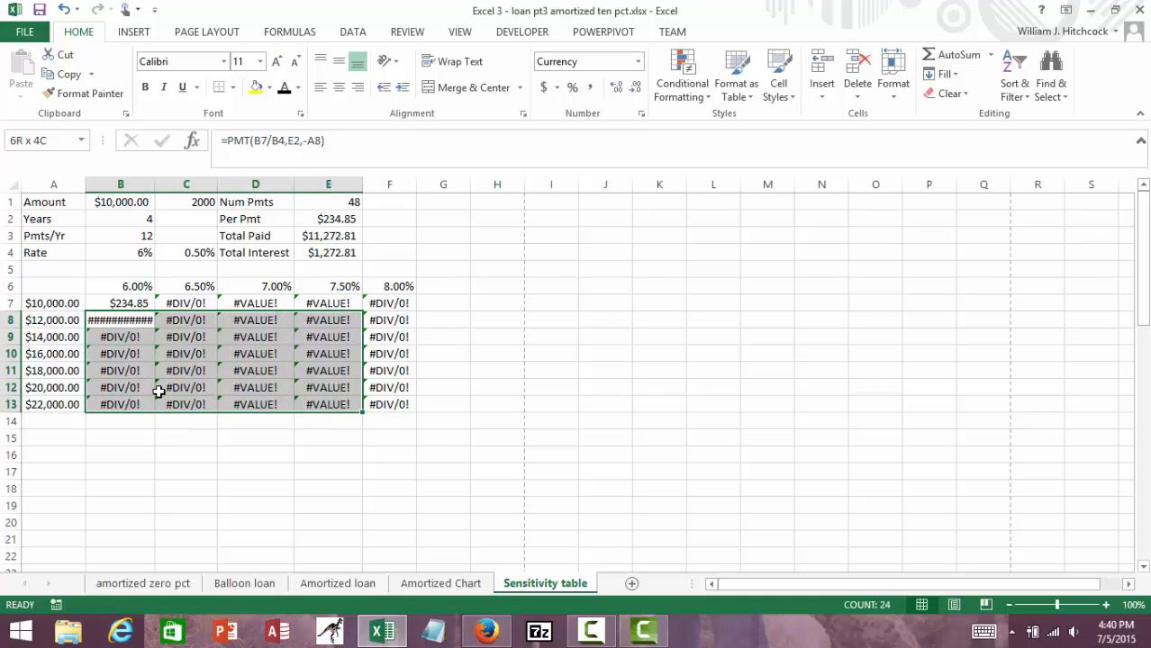
{"action": "key", "text": "Delete"}
{"action": "key", "text": "Up"}
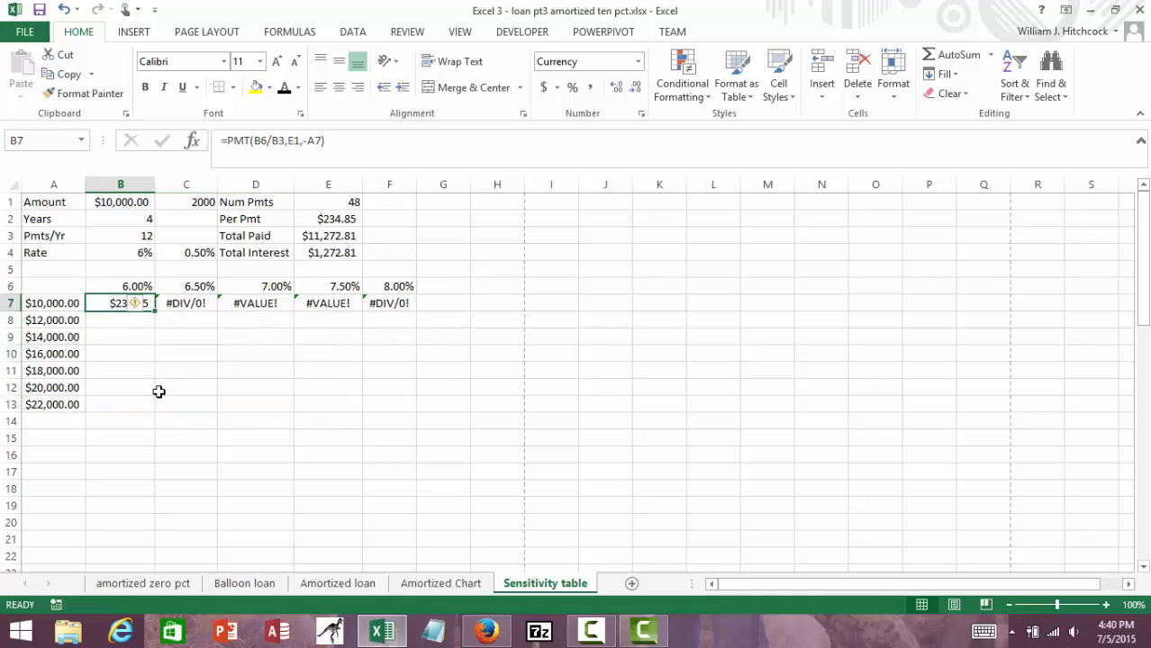
Clear the copied payment formulas from C7:F7, keeping only the one in B7
{"action": "key", "text": "Right"}
{"action": "key", "text": "shift+Right"}
{"action": "key", "text": "shift+Right"}
{"action": "key", "text": "shift+Right"}
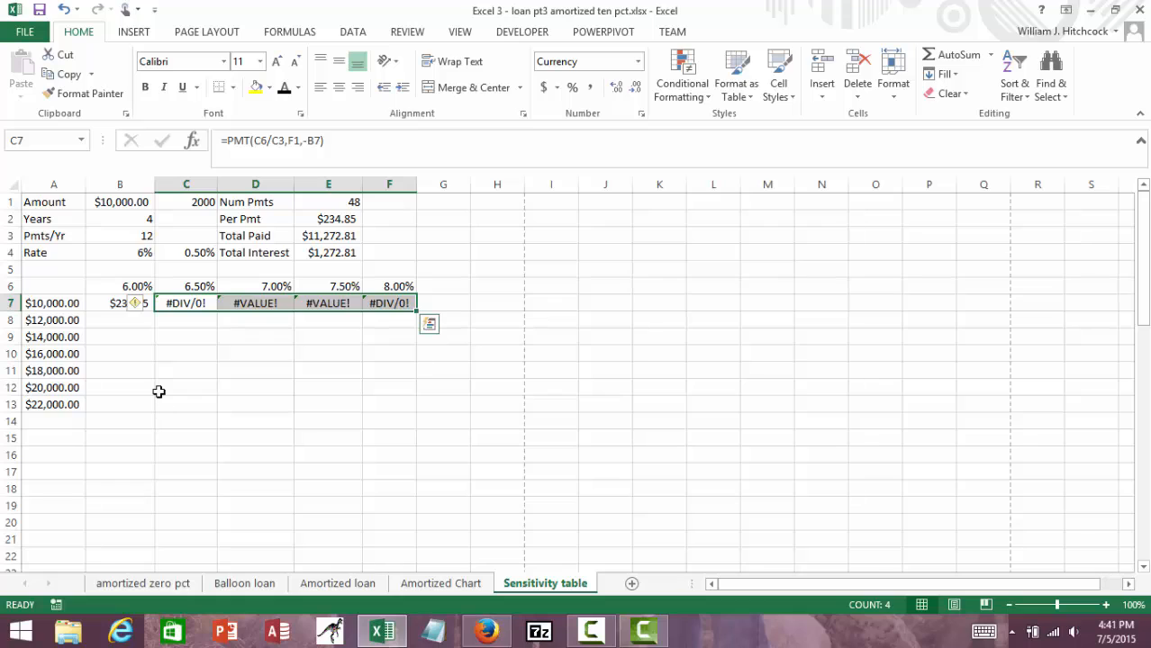
{"action": "key", "text": "Delete"}
{"action": "key", "text": "Left"}
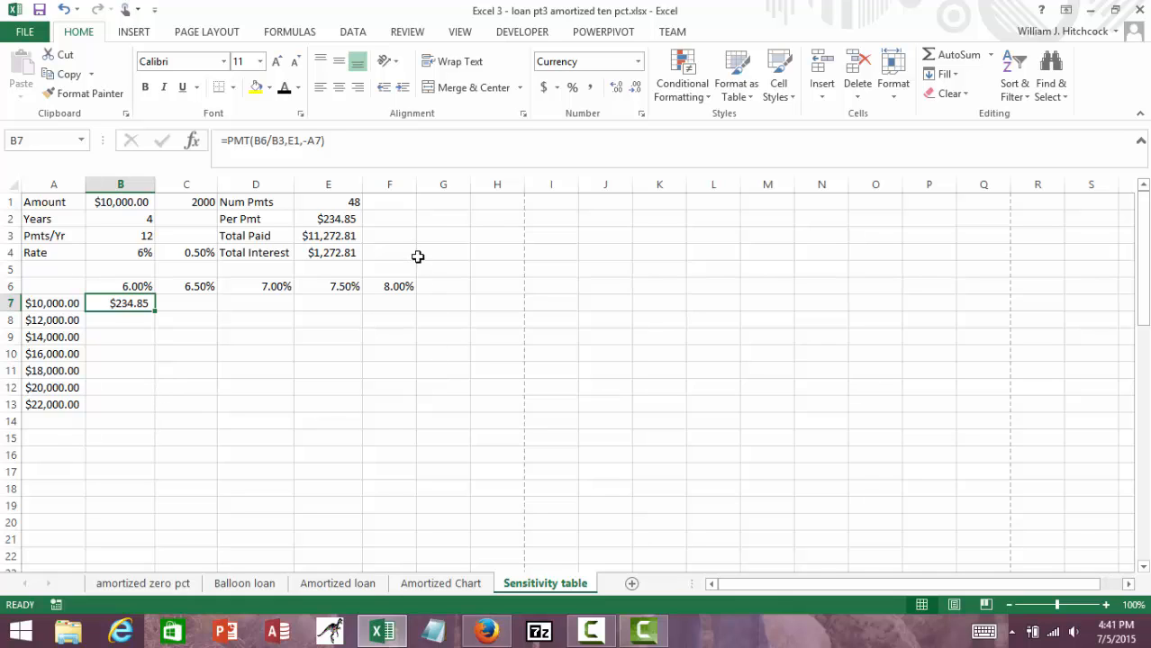
Label F1 "I can afford" and enter $300 in F2 with the Accounting number format
{"action": "left_click", "coordinate": [397, 217]}
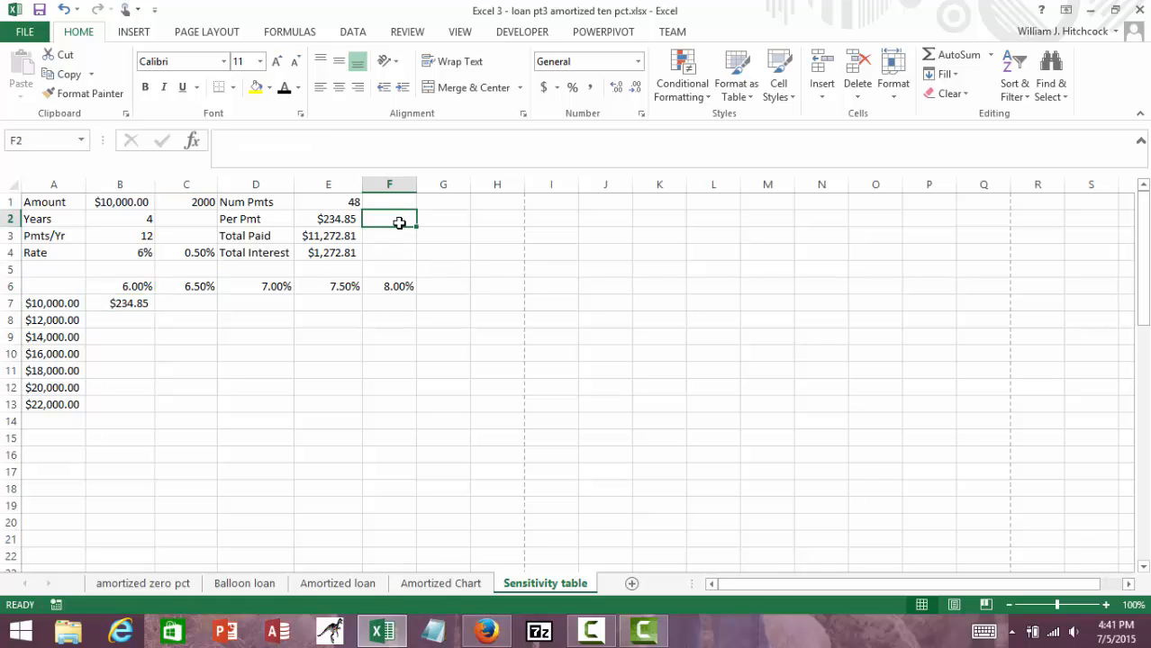
{"action": "key", "text": "Up"}
{"action": "type", "text": "I"}
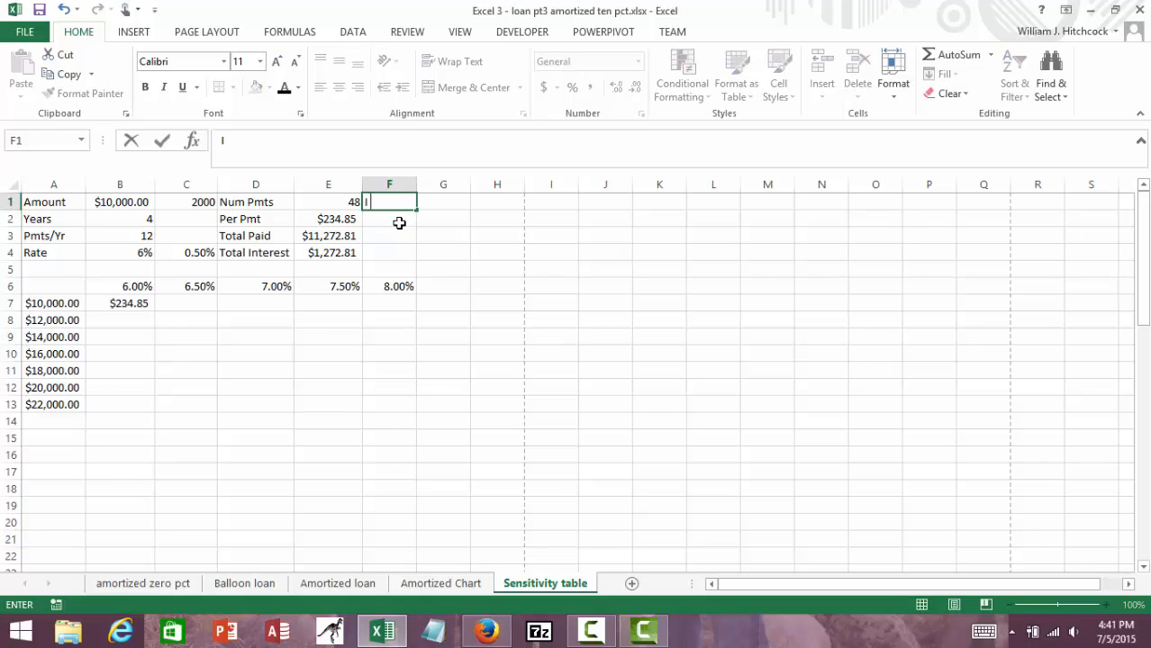
{"action": "type", "text": " can afford"}
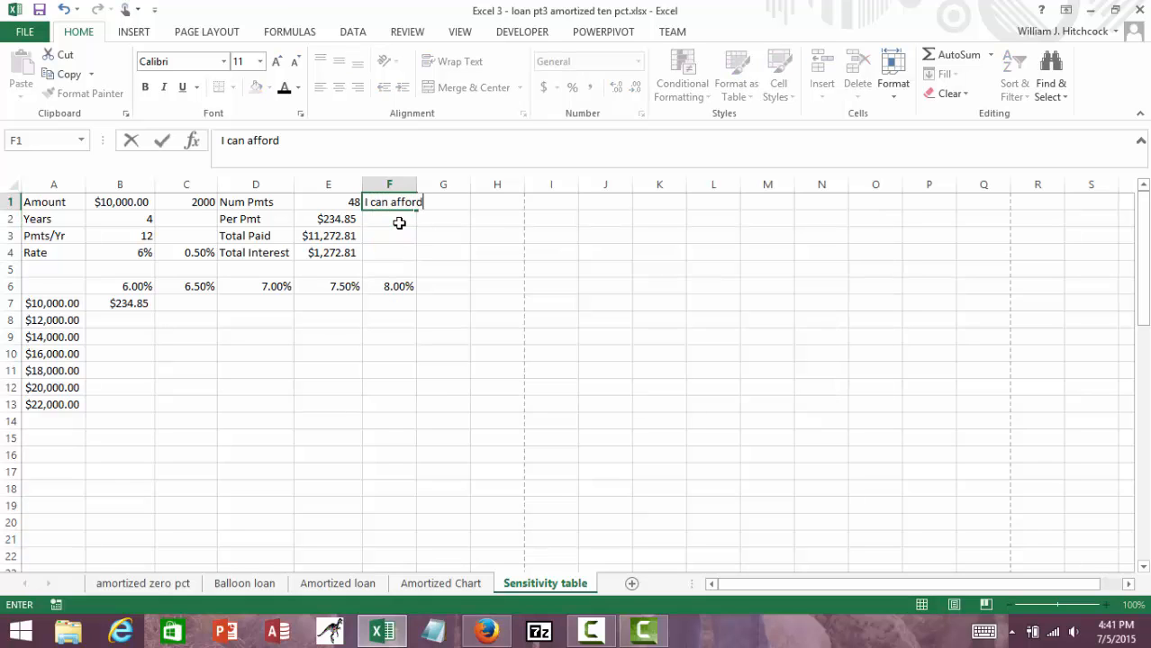
{"action": "key", "text": "Return"}
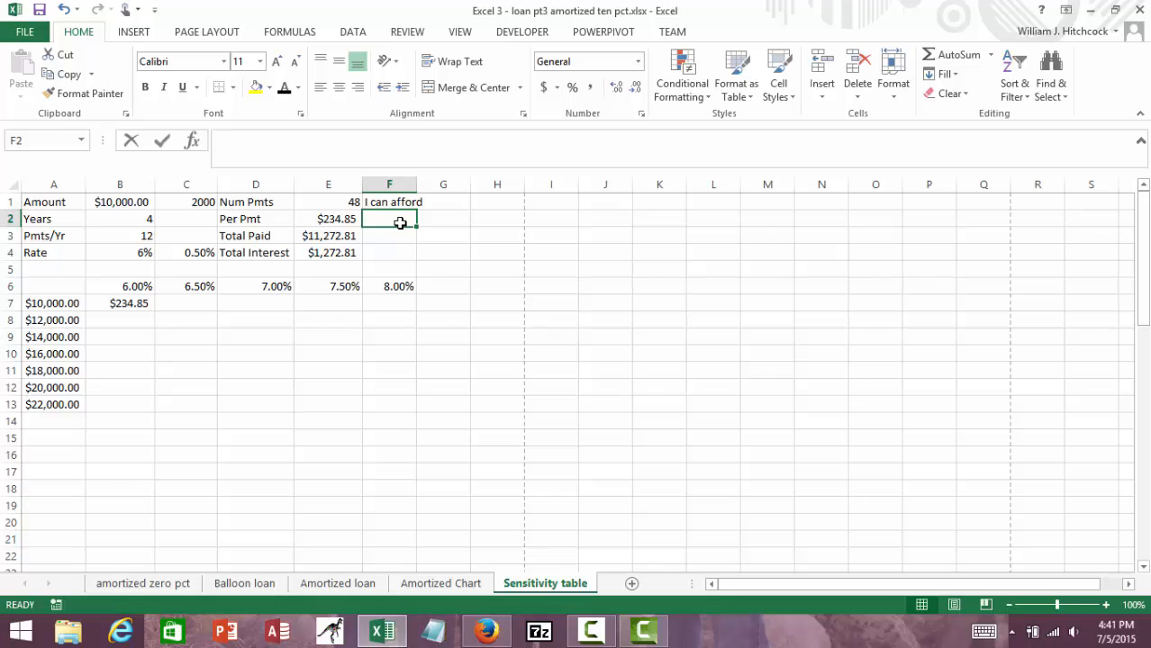
{"action": "type", "text": "$300"}
{"action": "key", "text": "Return"}
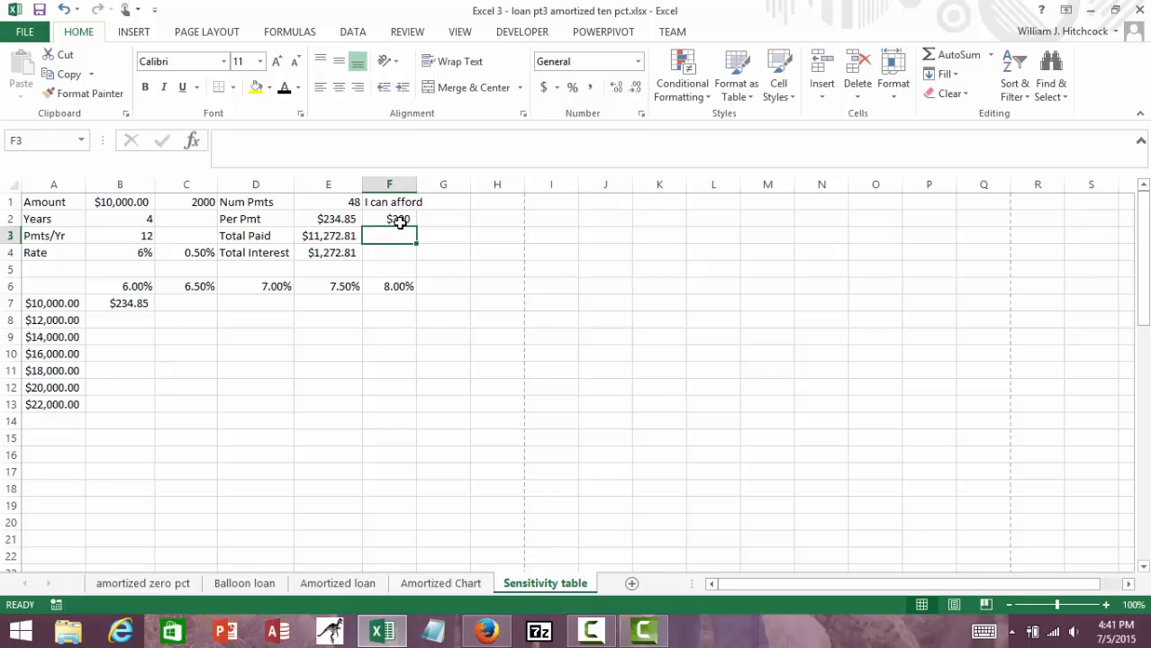
{"action": "left_click", "coordinate": [400, 222]}
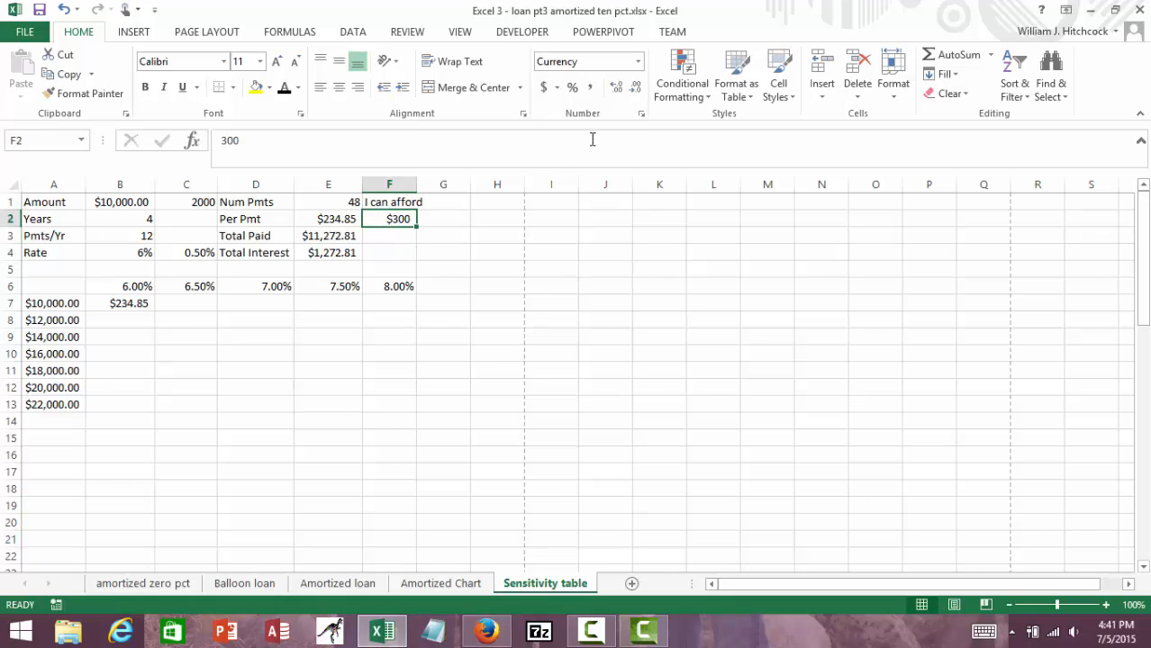
{"action": "left_click", "coordinate": [545, 88]}
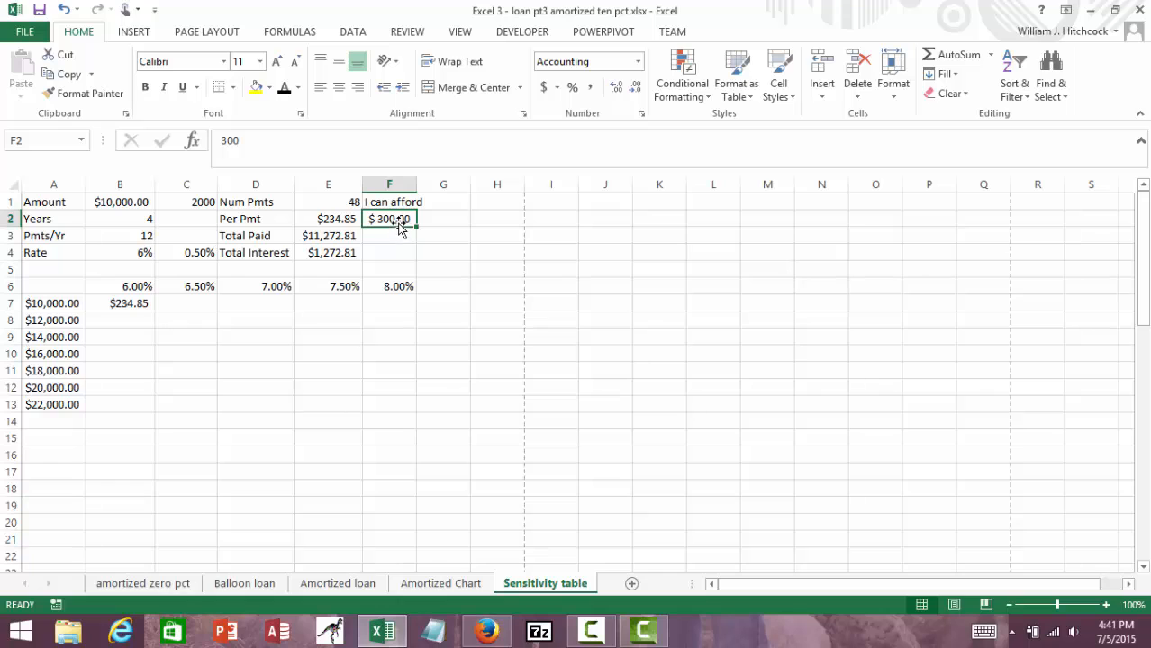
Start a conditional formatting rule on F2 for cells containing a value less than or equal to =$F$2
{"action": "left_click", "coordinate": [687, 105]}
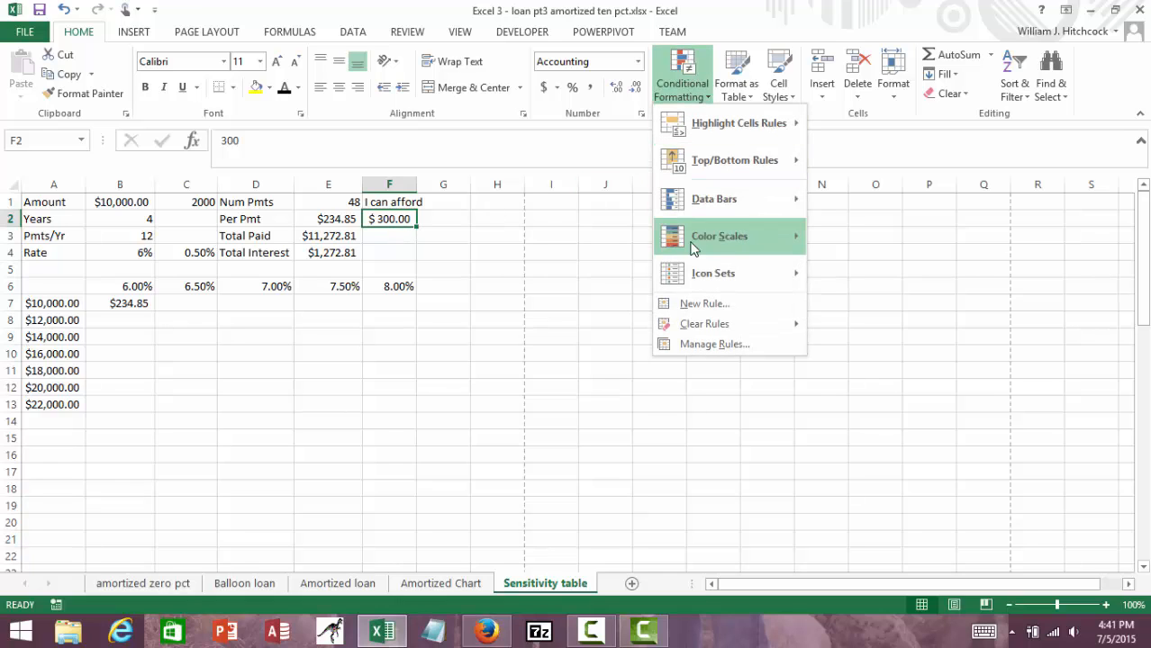
{"action": "left_click", "coordinate": [702, 306]}
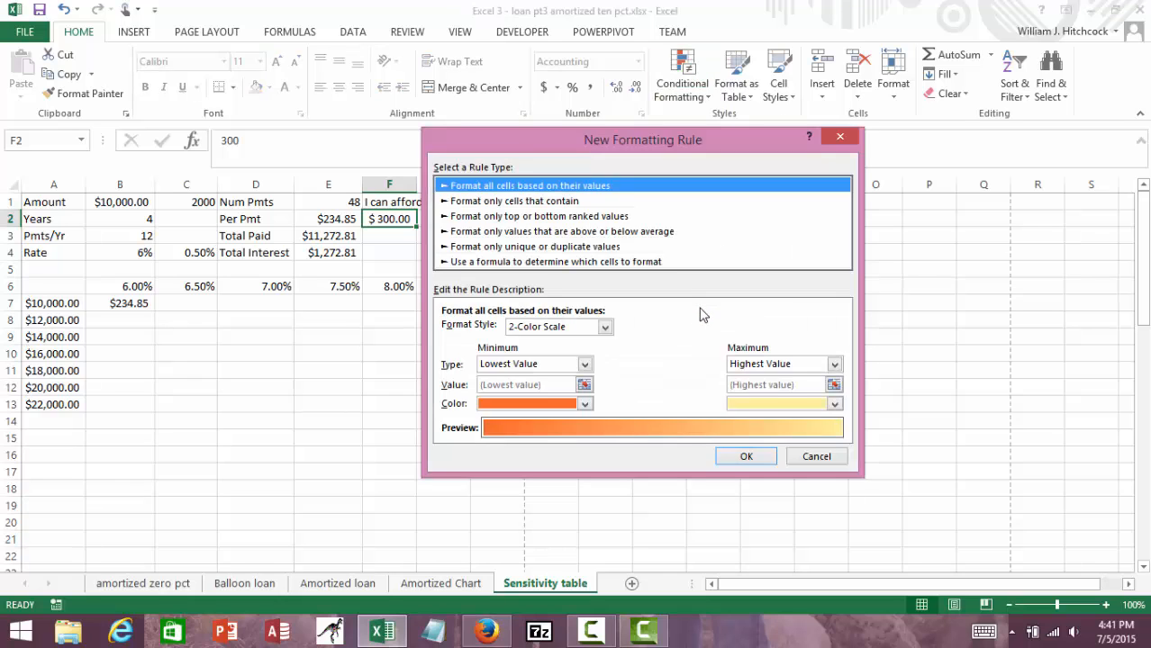
{"action": "left_click", "coordinate": [536, 201]}
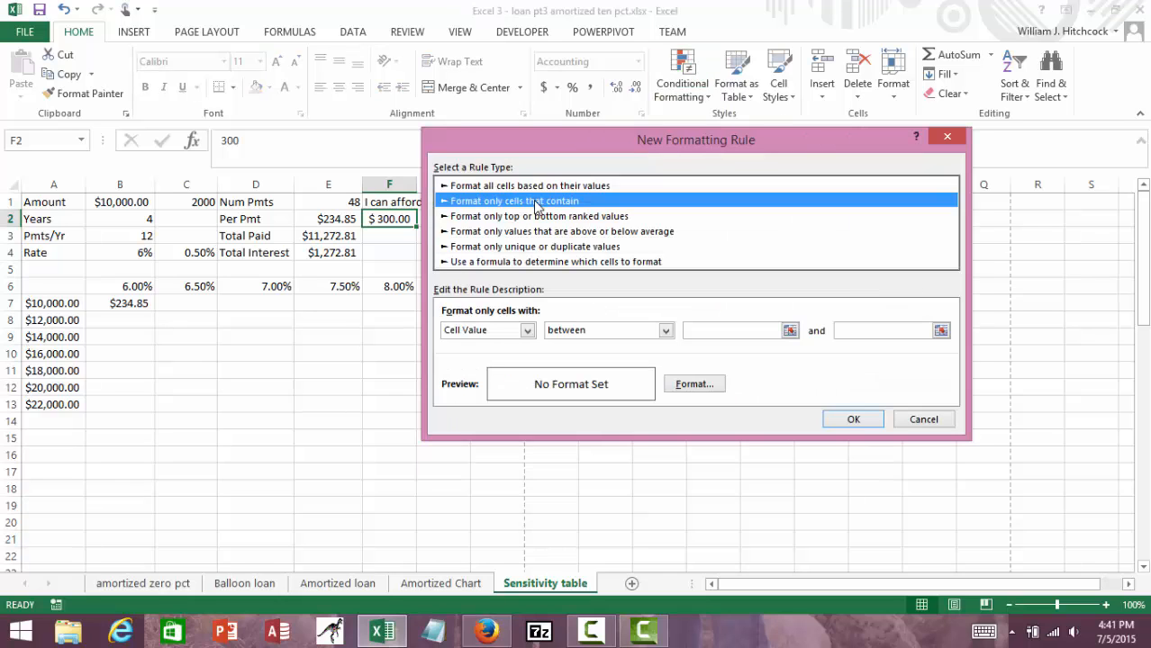
{"action": "left_click", "coordinate": [635, 330]}
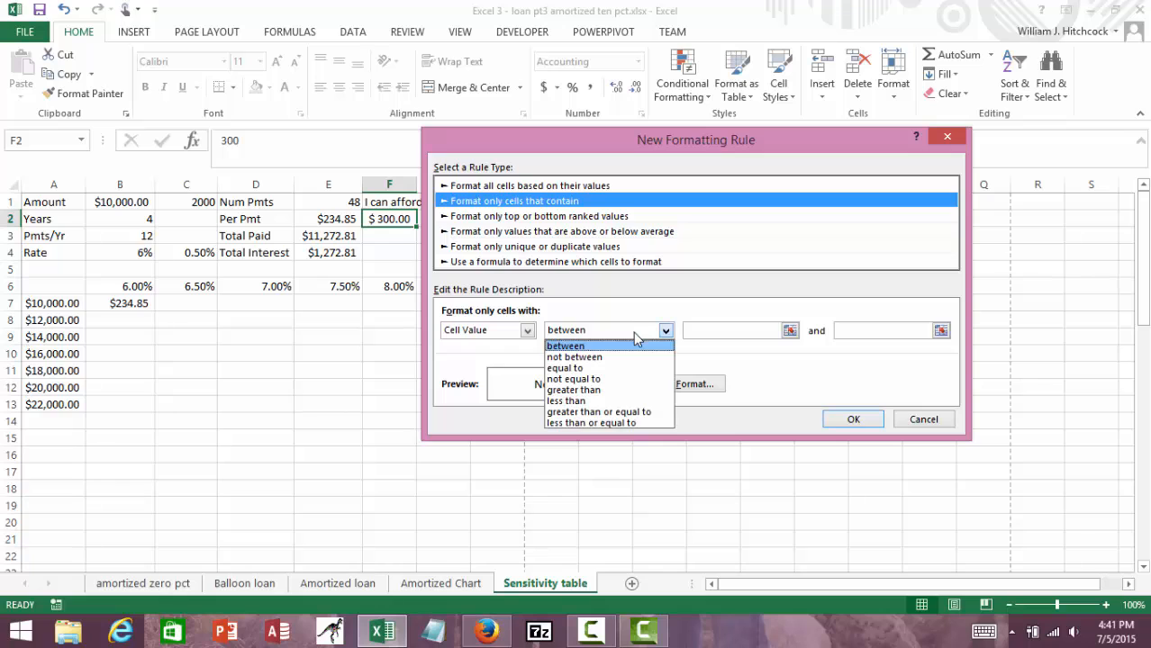
{"action": "left_click", "coordinate": [581, 423]}
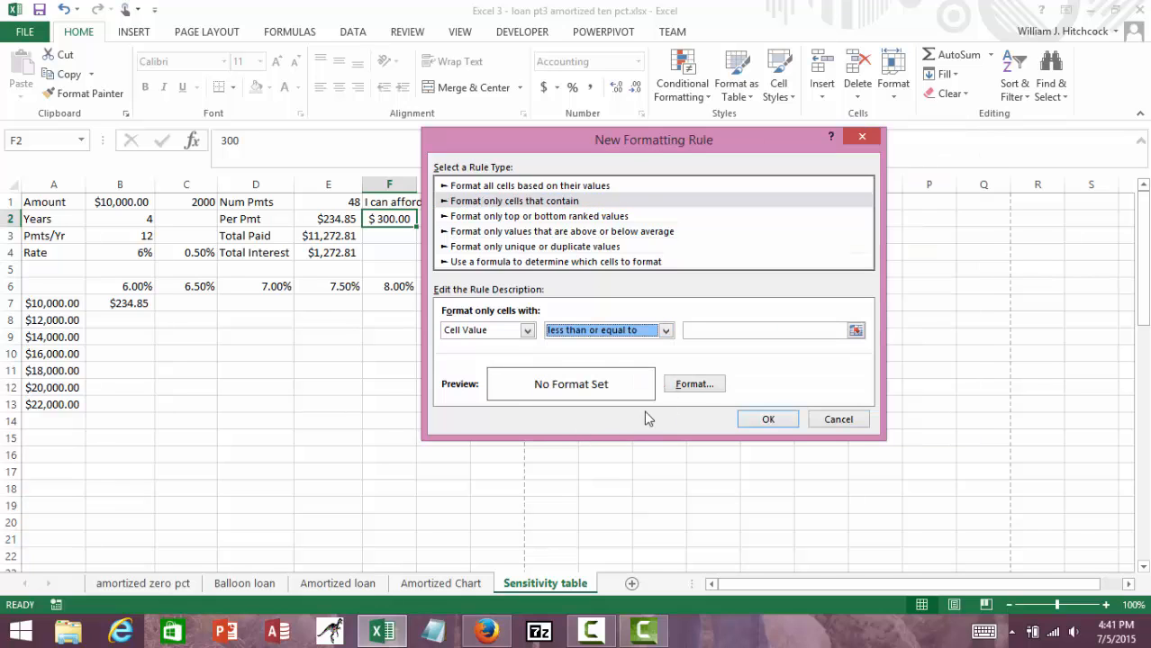
{"action": "left_click", "coordinate": [767, 333]}
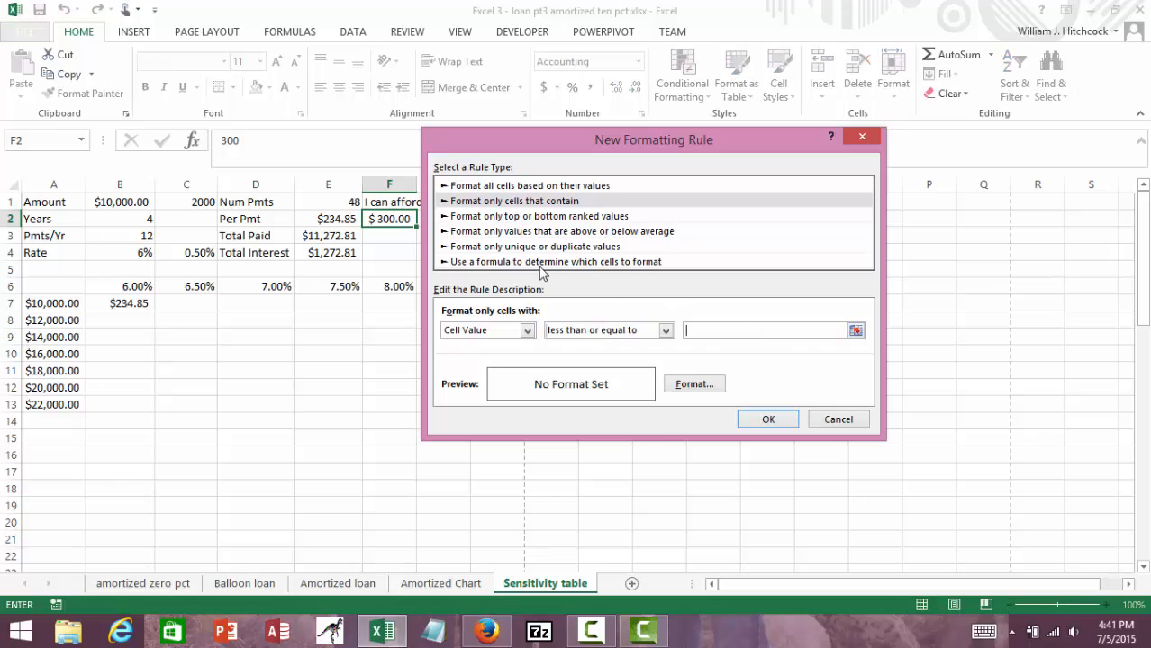
{"action": "left_click", "coordinate": [386, 219]}
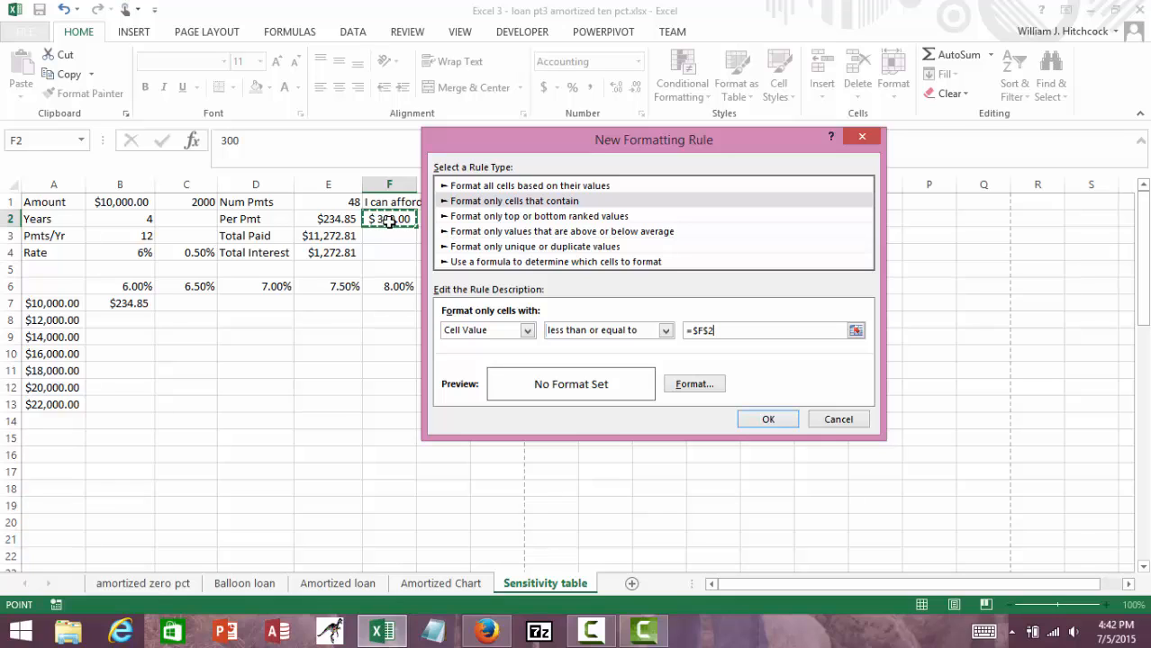
Give the rule the lightest green background fill and apply it to F2
{"action": "left_click", "coordinate": [694, 389]}
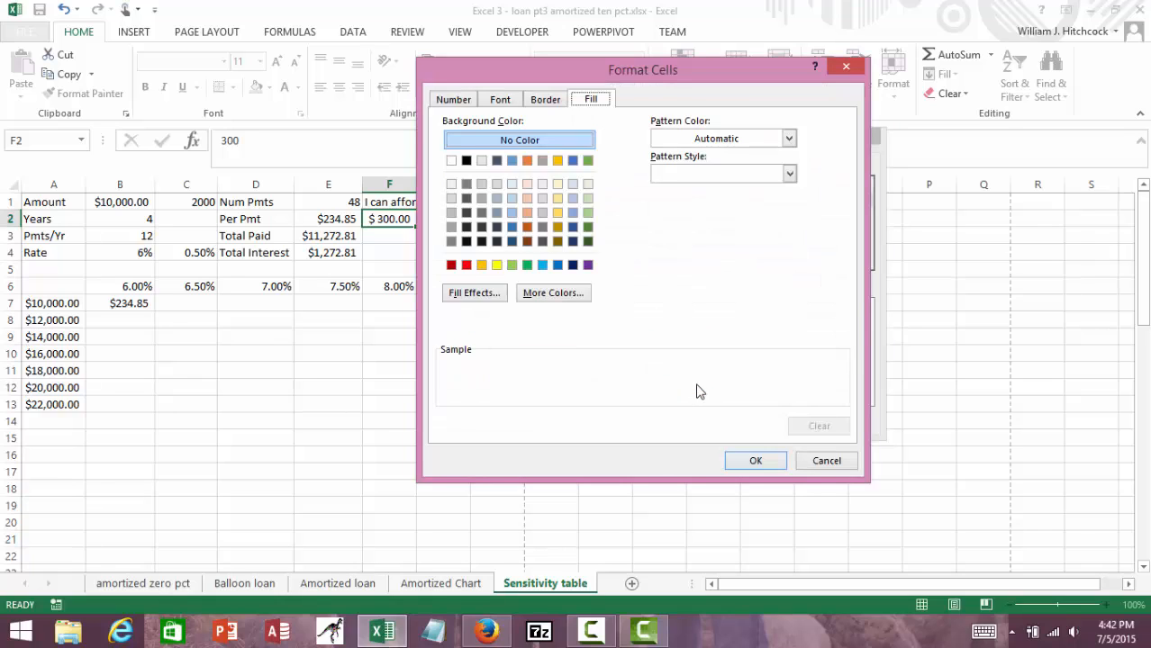
{"action": "left_click", "coordinate": [571, 184]}
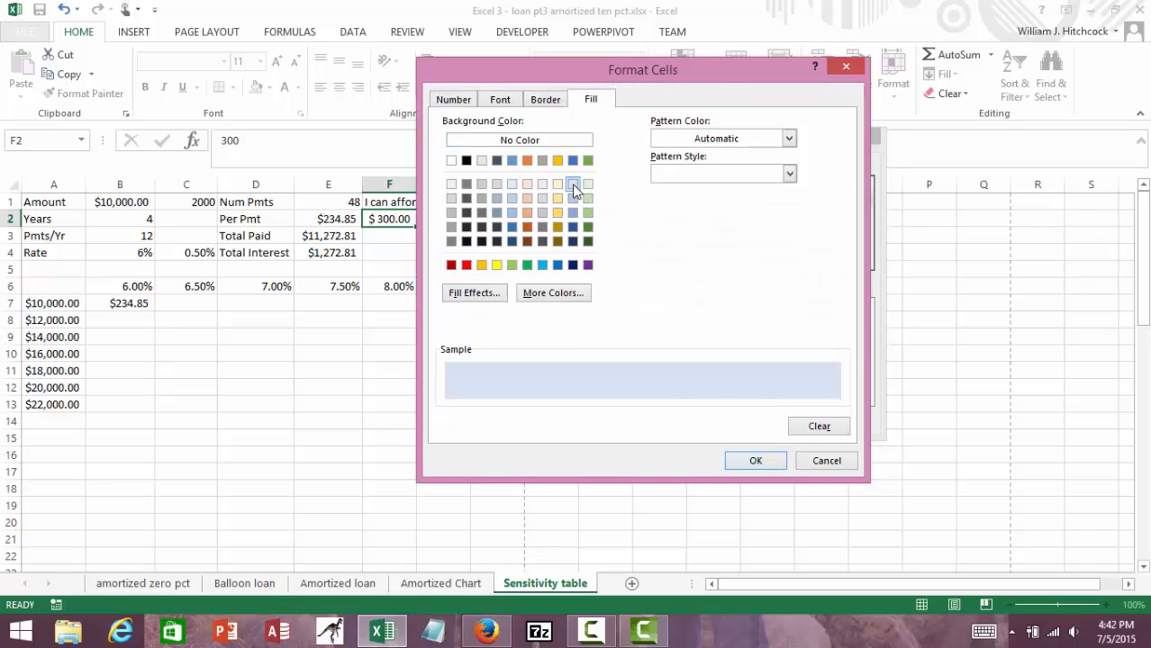
{"action": "left_click", "coordinate": [512, 186]}
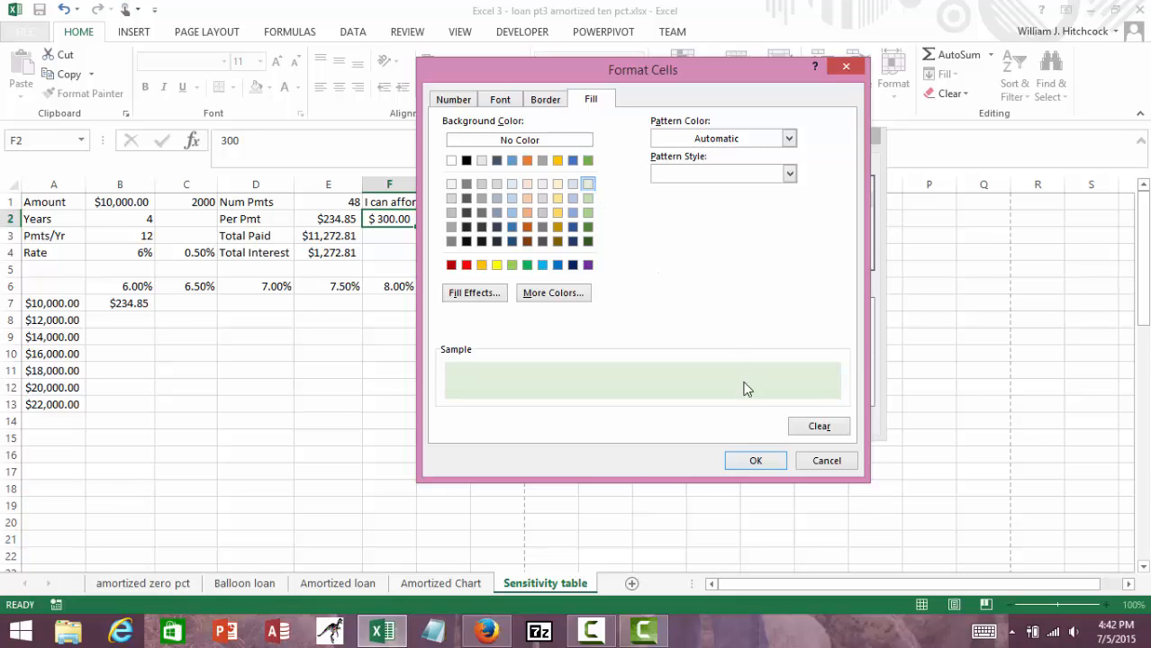
{"action": "left_click", "coordinate": [755, 461]}
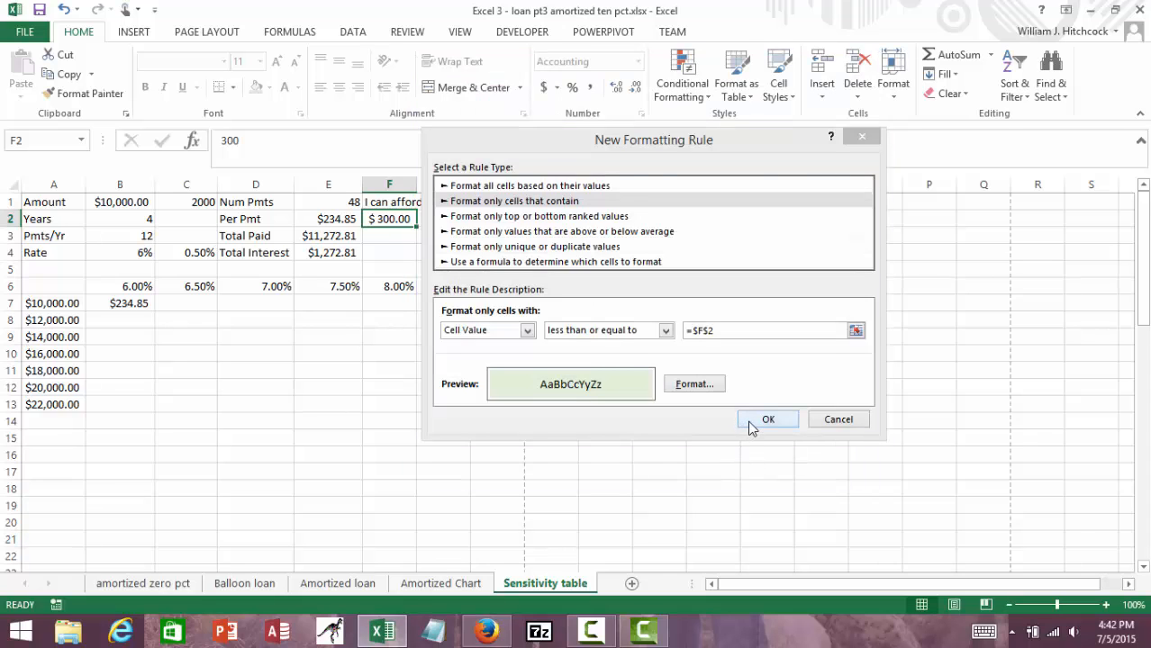
{"action": "left_click", "coordinate": [756, 420]}
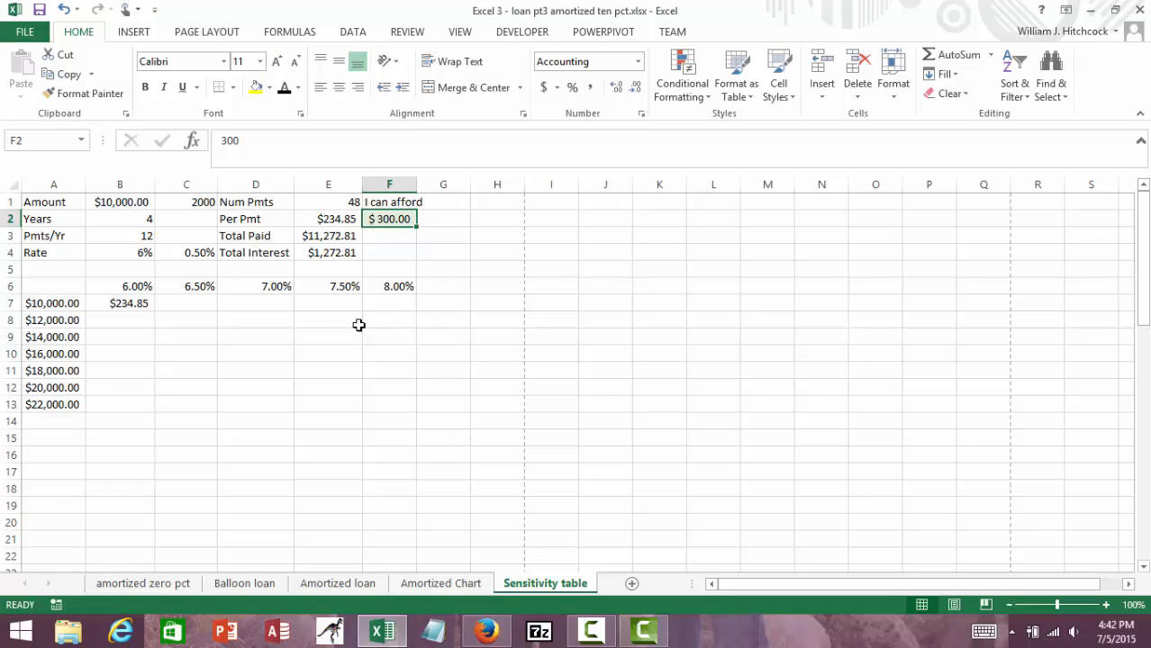
Copy the formatting of F2 onto the payment in B7 and the Per Pmt value in E2
{"action": "left_click", "coordinate": [85, 93]}
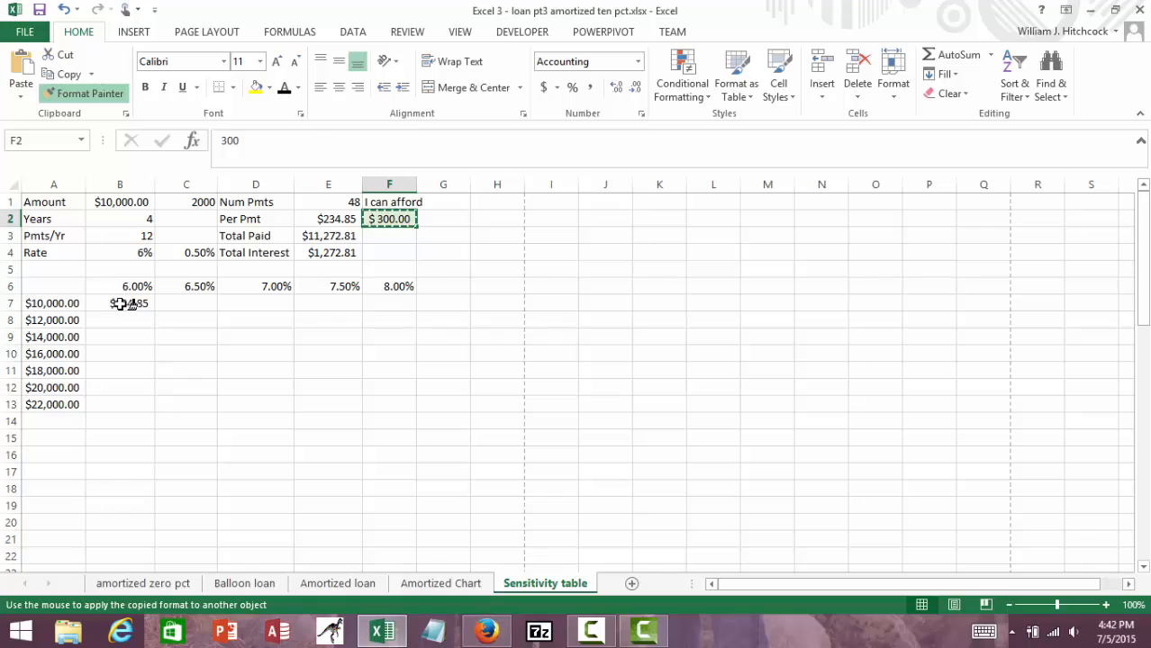
{"action": "left_click", "coordinate": [127, 303]}
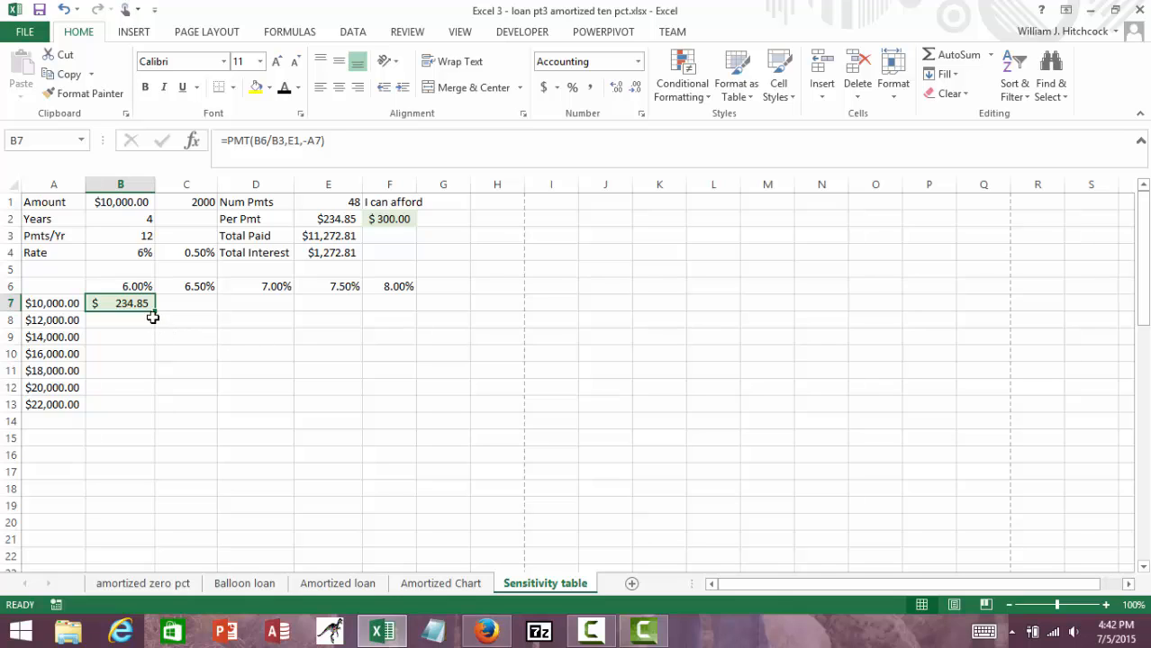
{"action": "left_click", "coordinate": [387, 221]}
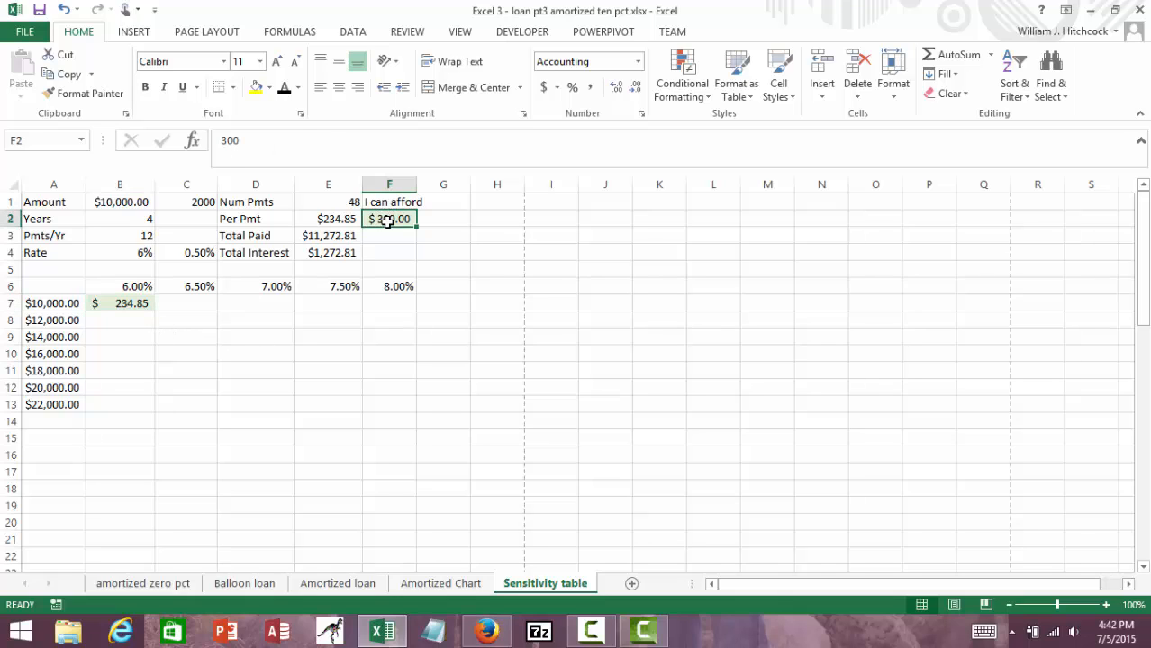
{"action": "left_click", "coordinate": [81, 93]}
{"action": "left_click", "coordinate": [326, 216]}
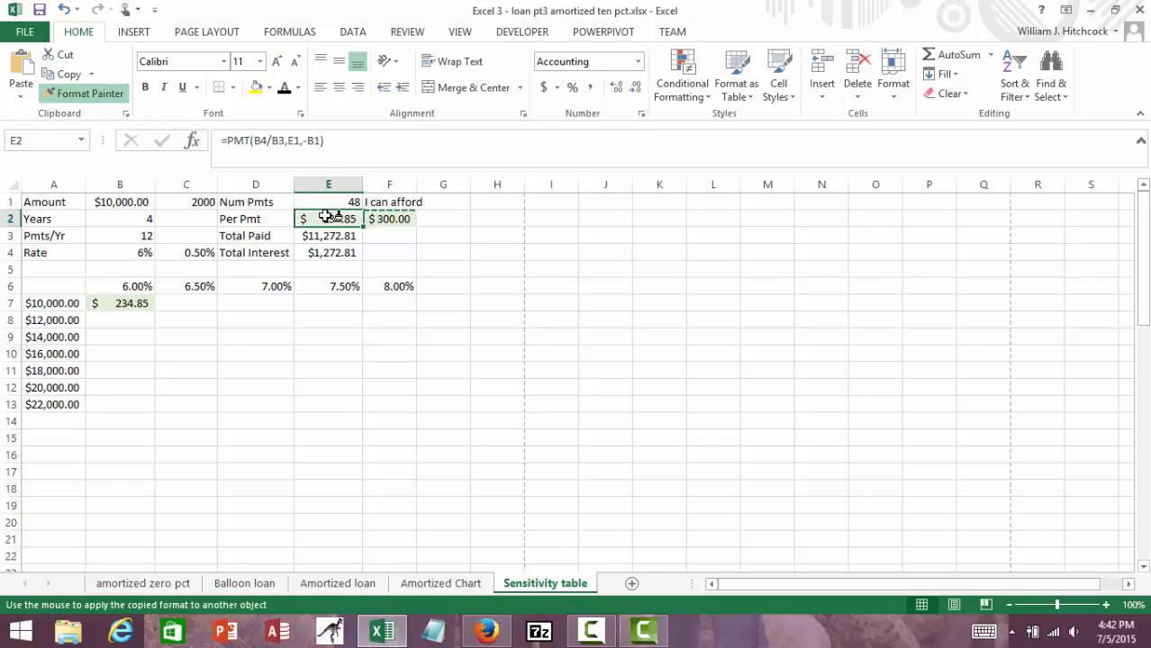
Test the conditional formatting by setting the loan amount in B1 to 12000
{"action": "left_click", "coordinate": [137, 201]}
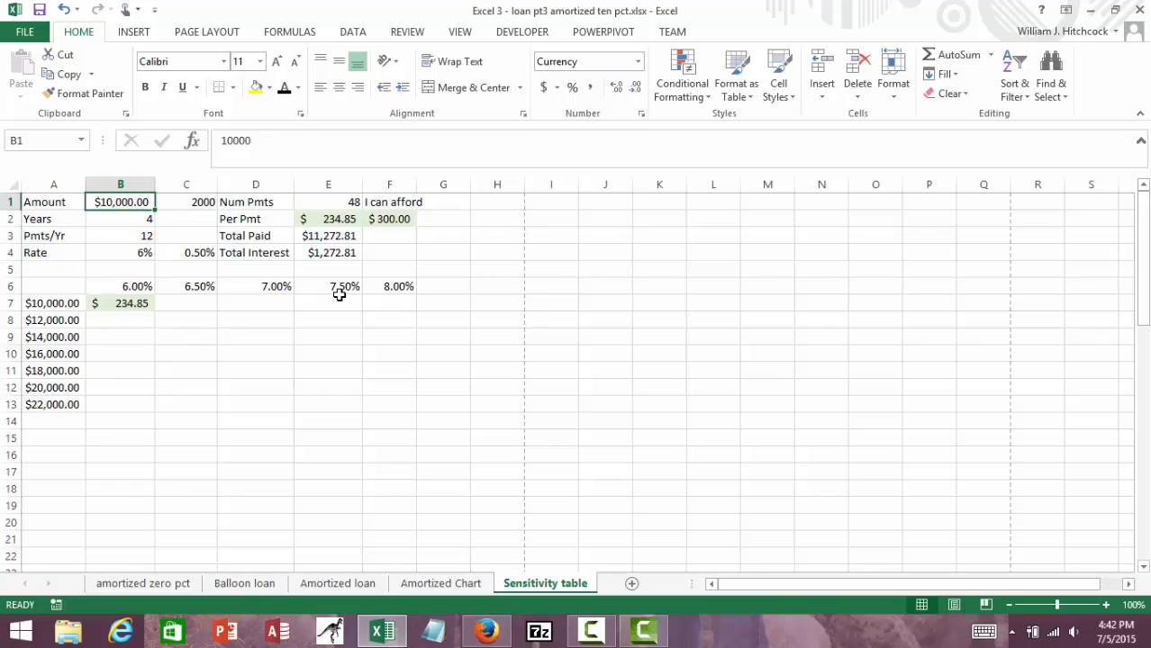
{"action": "type", "text": "12000"}
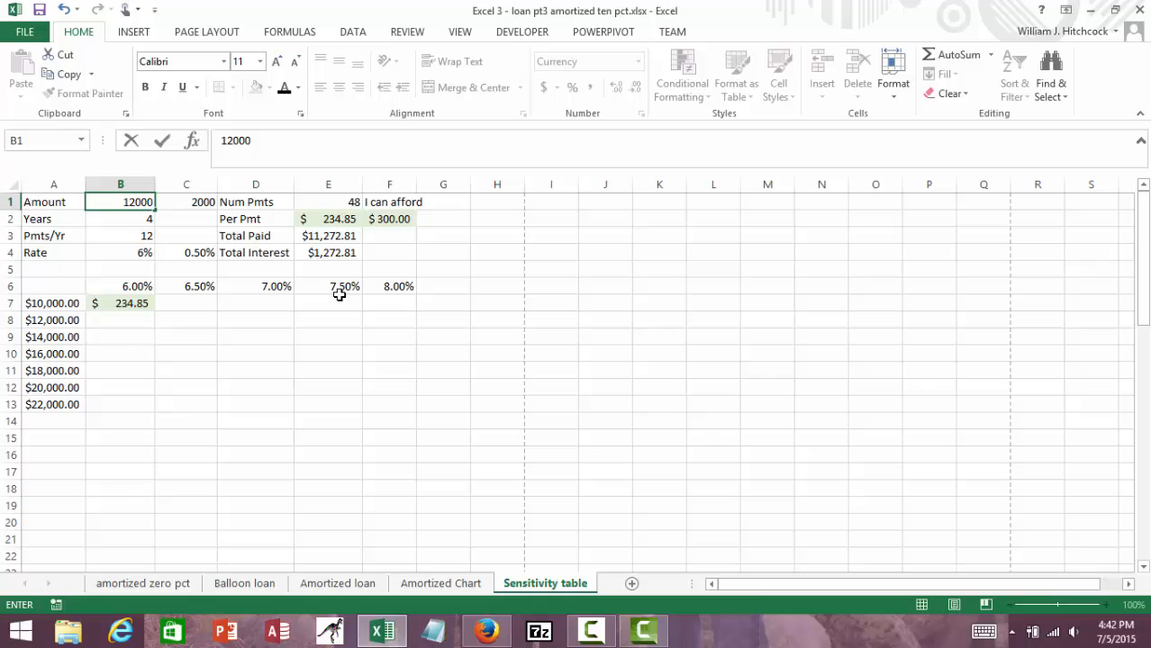
{"action": "key", "text": "Return"}
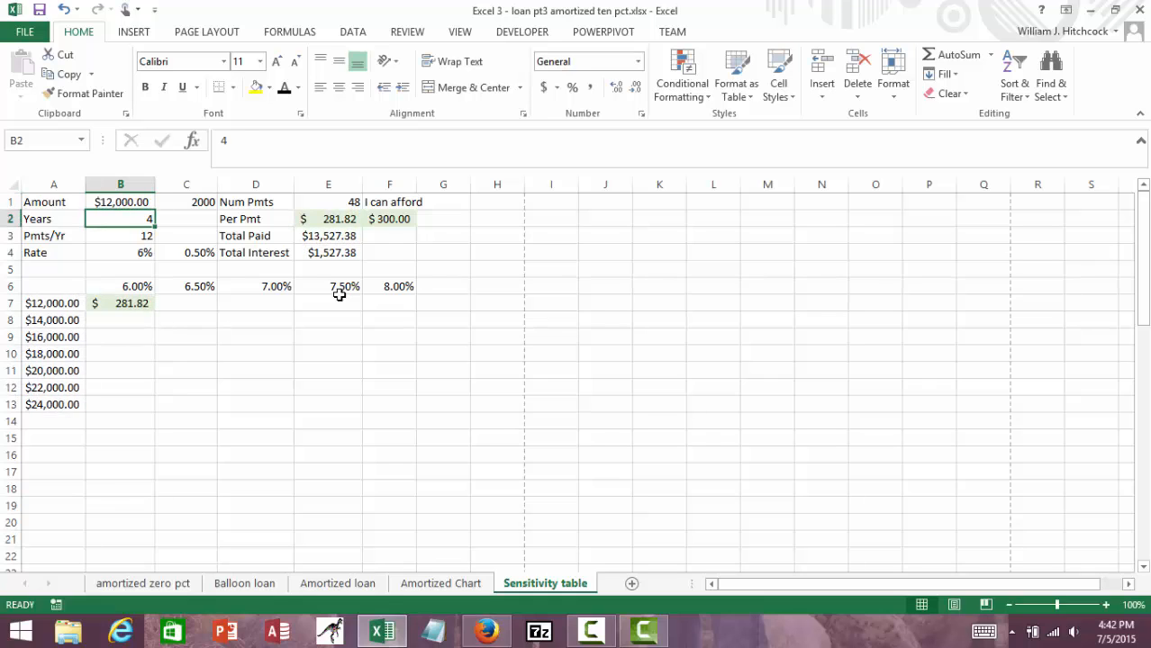
Raise the loan amount in B1 to 14,000 to test the formatting with a higher payment
{"action": "key", "text": "Up"}
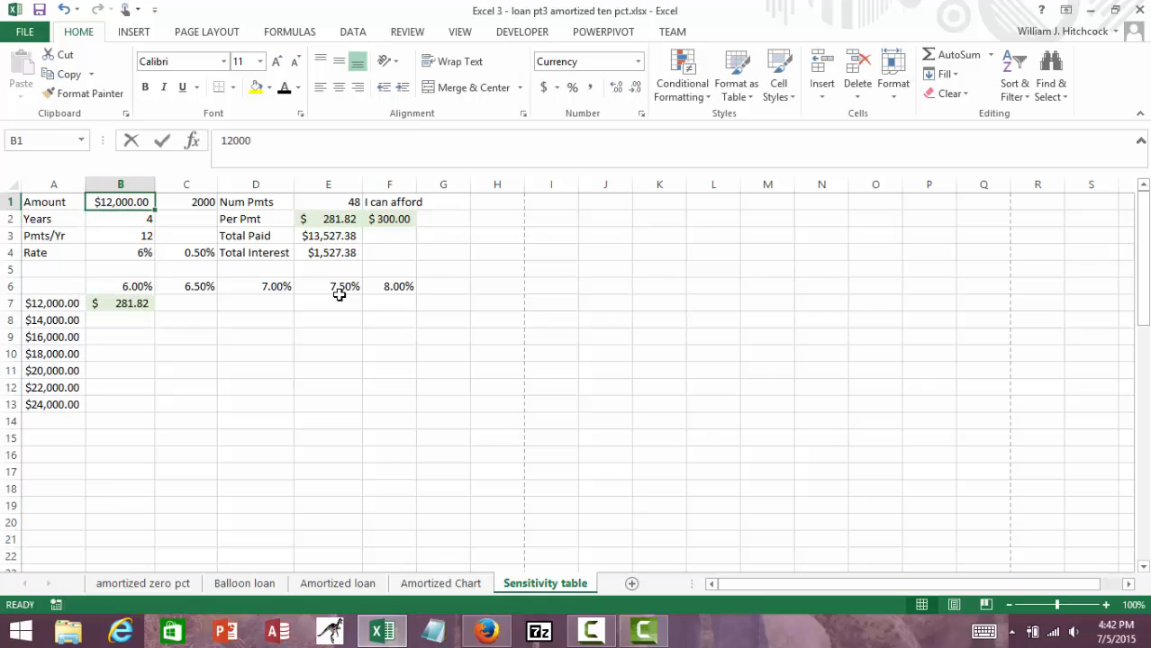
{"action": "type", "text": "14,0"}
{"action": "type", "text": "000"}
{"action": "key", "text": "Return"}
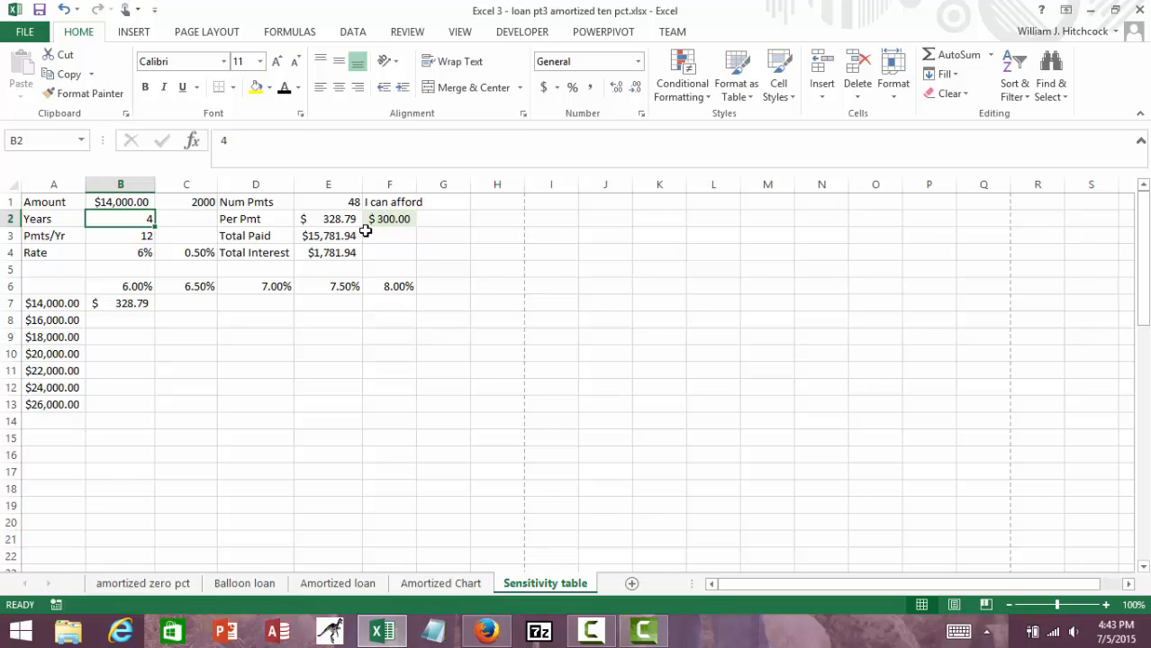
Autofit column F to its contents and copy the currency format of B1 onto the amount increment in C1
{"action": "left_click", "coordinate": [379, 219]}
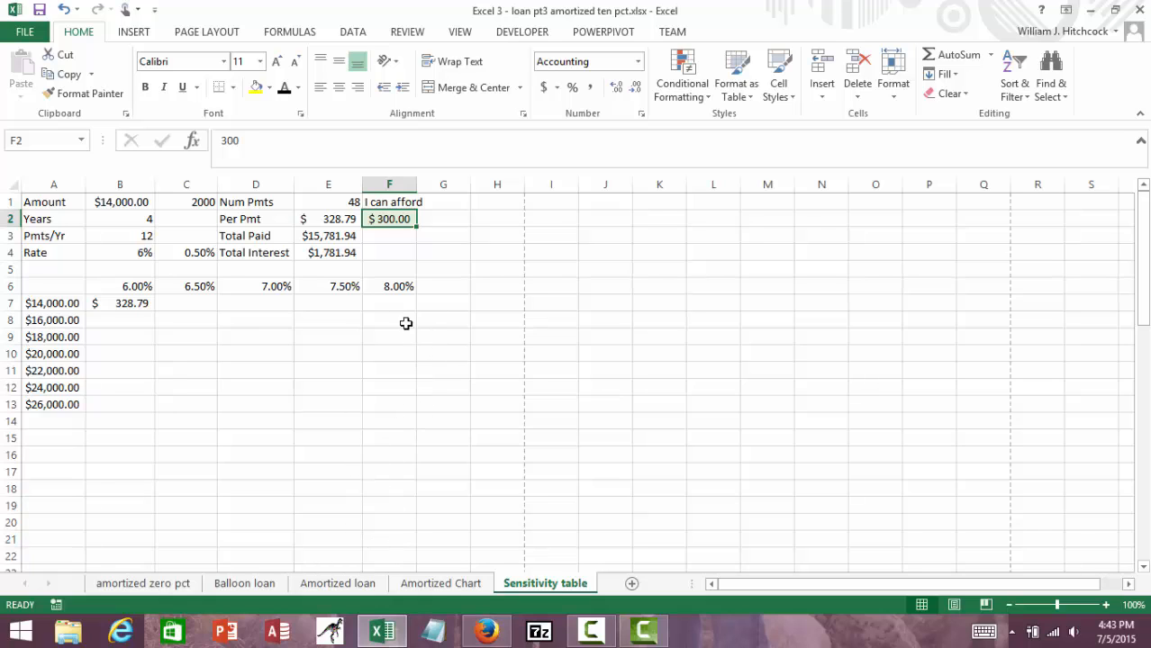
{"action": "double_click", "coordinate": [416, 184]}
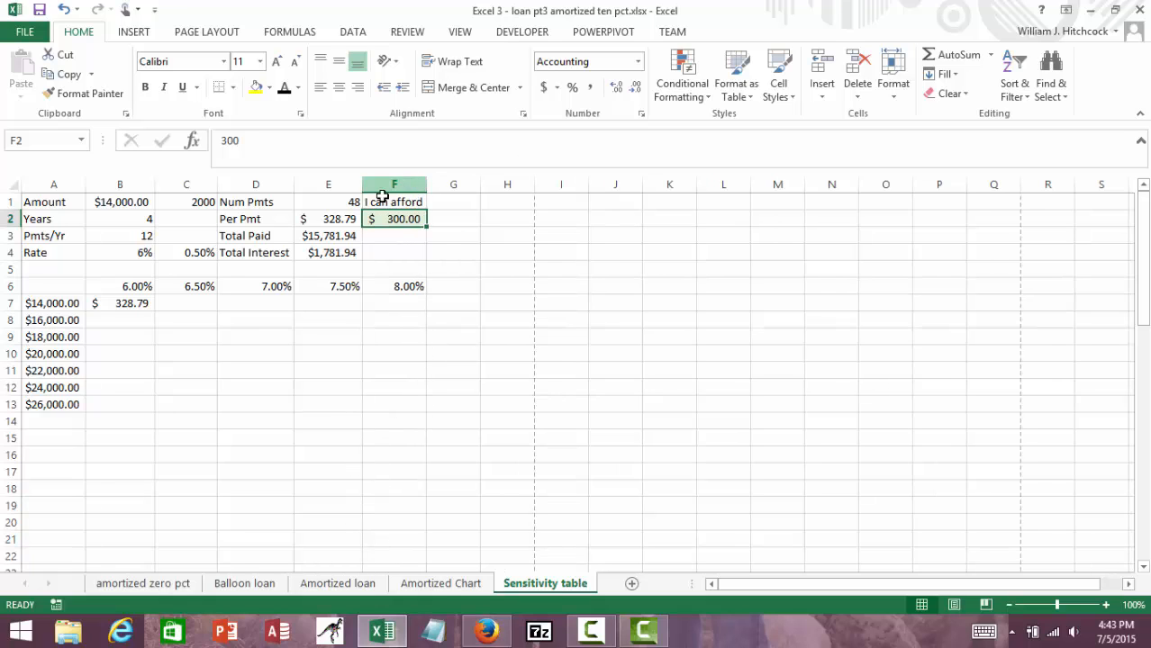
{"action": "left_click", "coordinate": [119, 202]}
{"action": "left_click", "coordinate": [85, 93]}
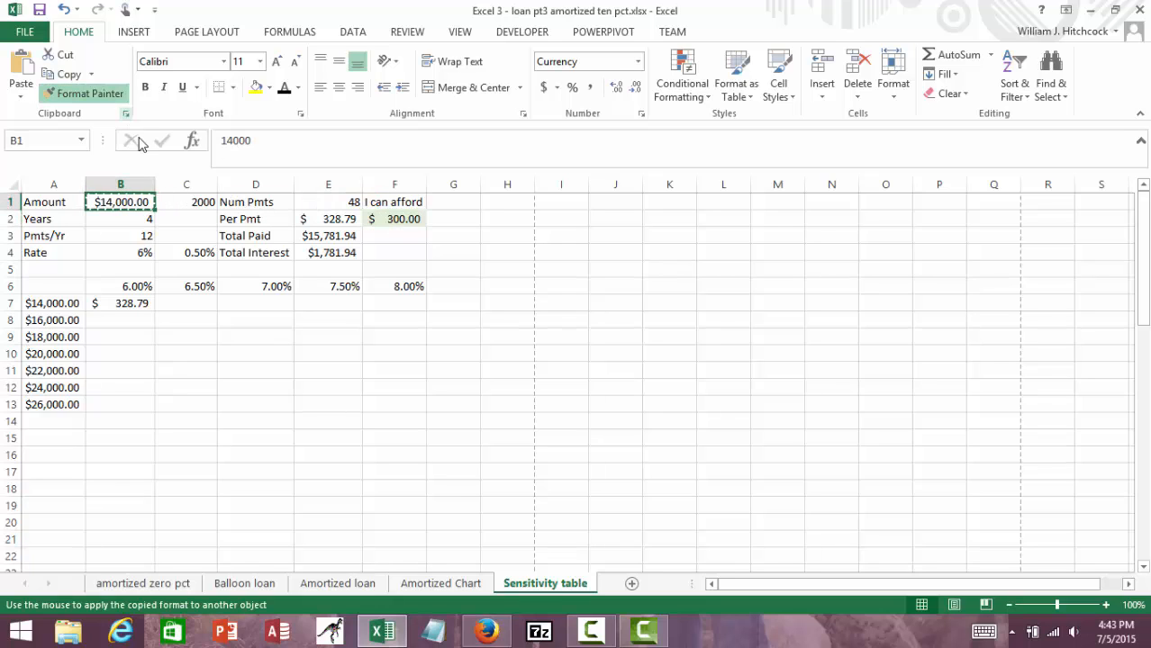
{"action": "left_click", "coordinate": [185, 199]}
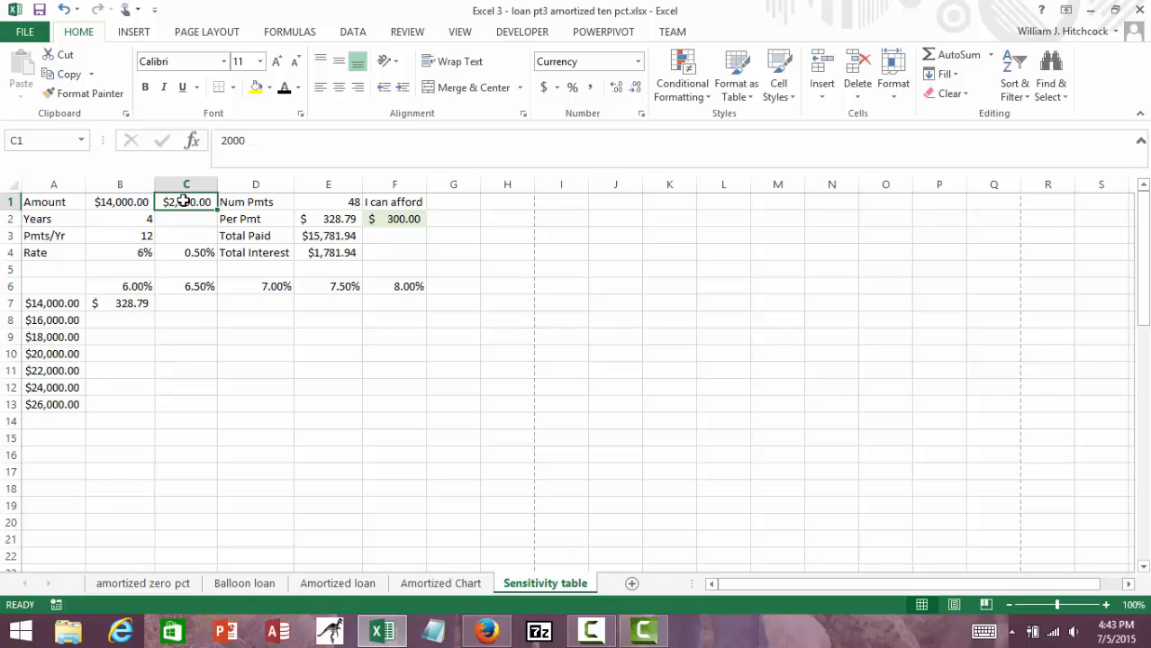
Examine the payment formula in B7 and the rate increment formula in C6
{"action": "left_click", "coordinate": [118, 302]}
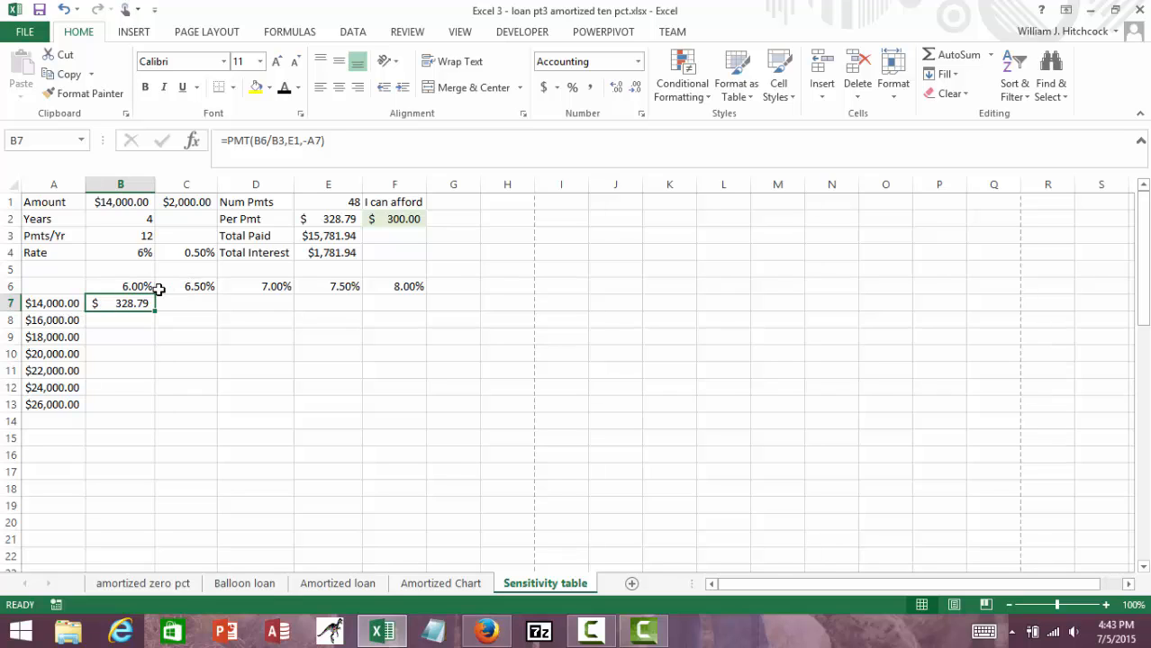
{"action": "left_click", "coordinate": [186, 288]}
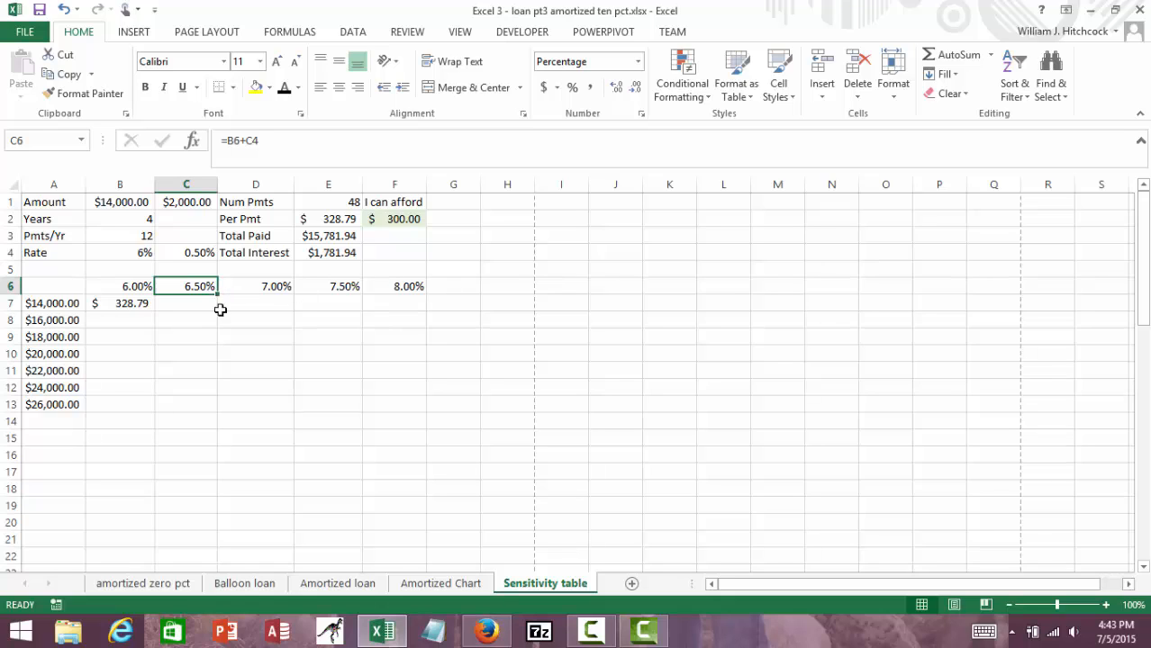
{"action": "left_click", "coordinate": [131, 302]}
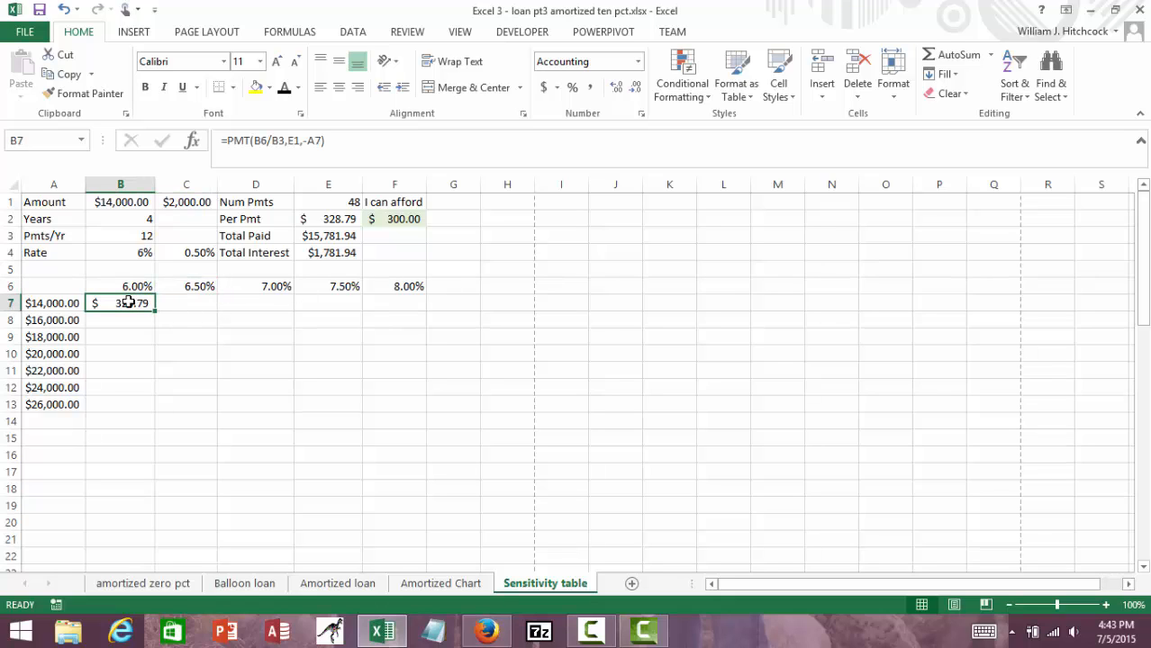